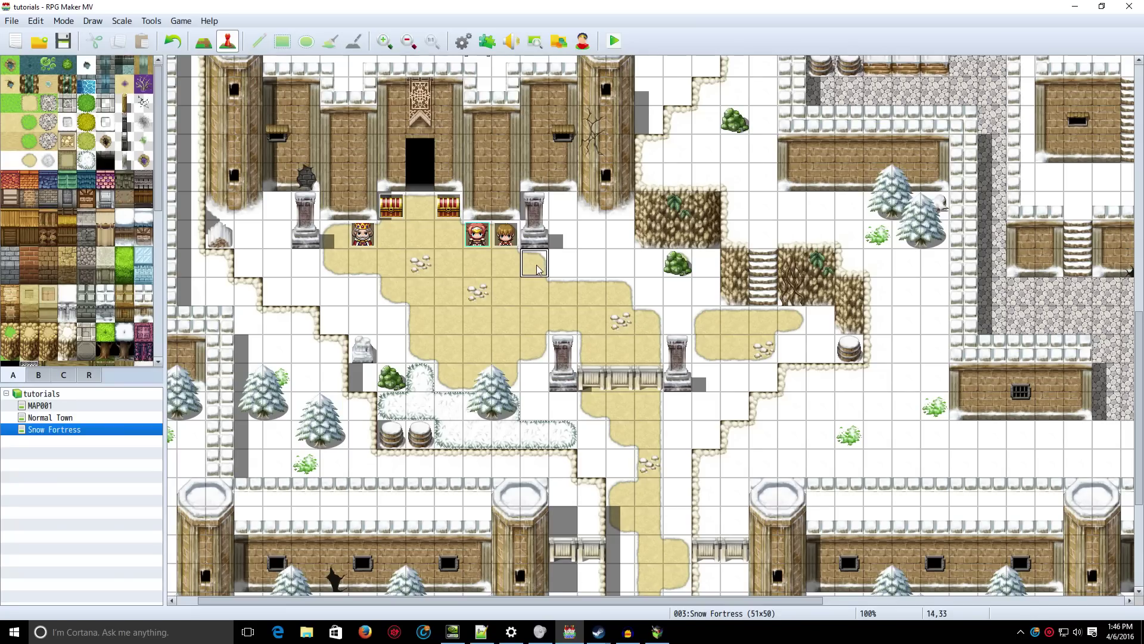
- Start a playtest and check the available recipes in the Class Fusion menu
{"action": "left_click", "coordinate": [614, 40]}
{"action": "key", "text": "Return"}
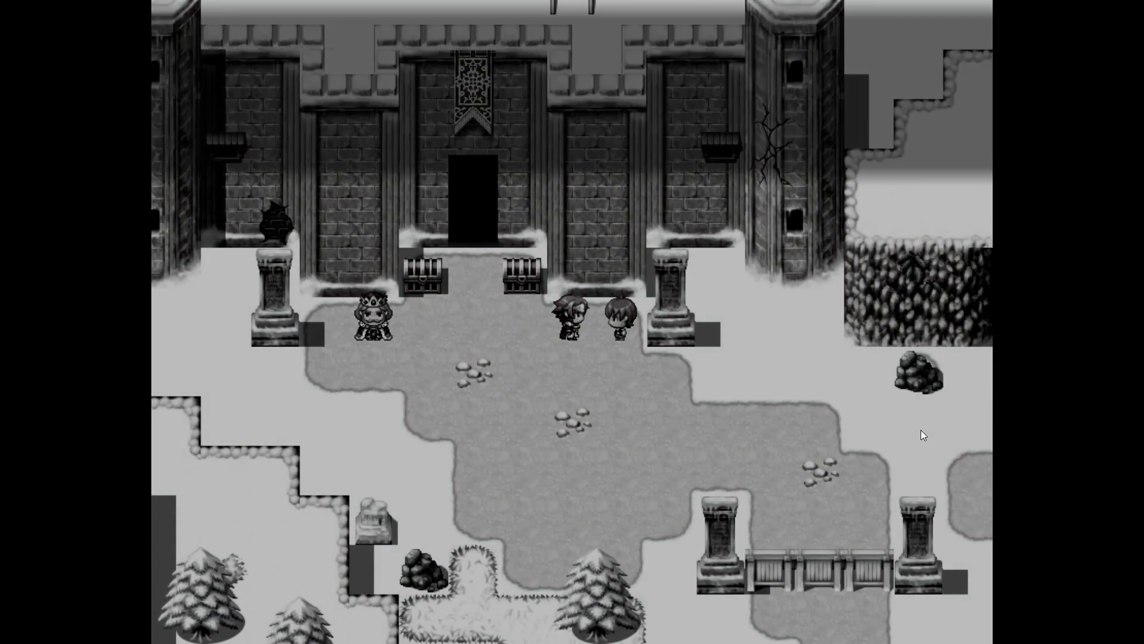
{"action": "key", "text": "Return"}
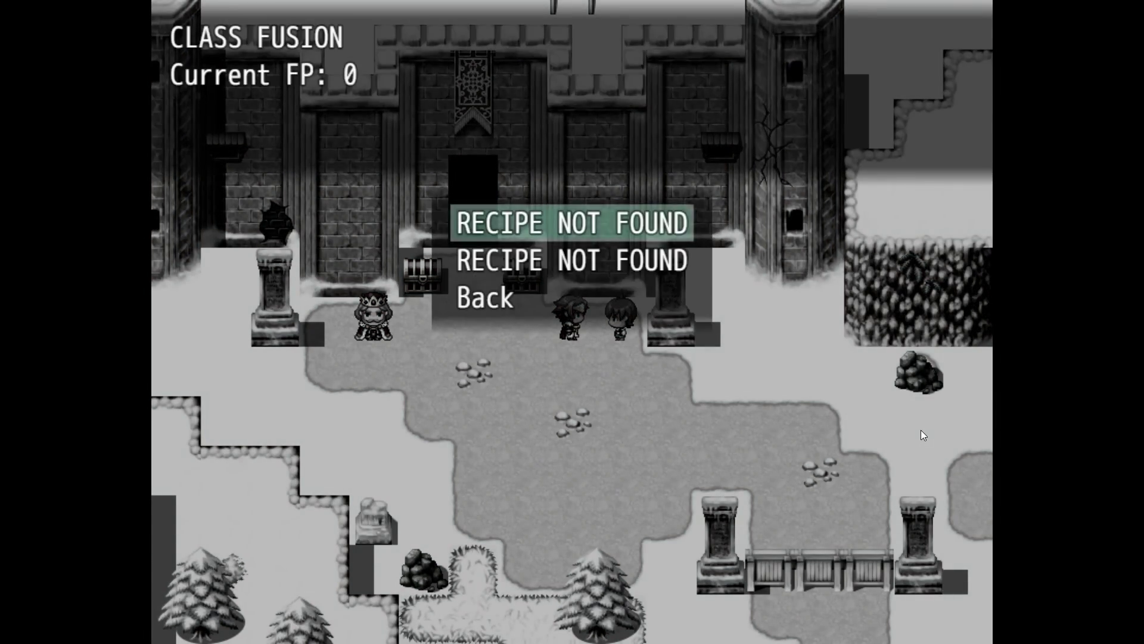
{"action": "key", "text": "Return"}
{"action": "key", "text": "Down"}
{"action": "key", "text": "Escape"}
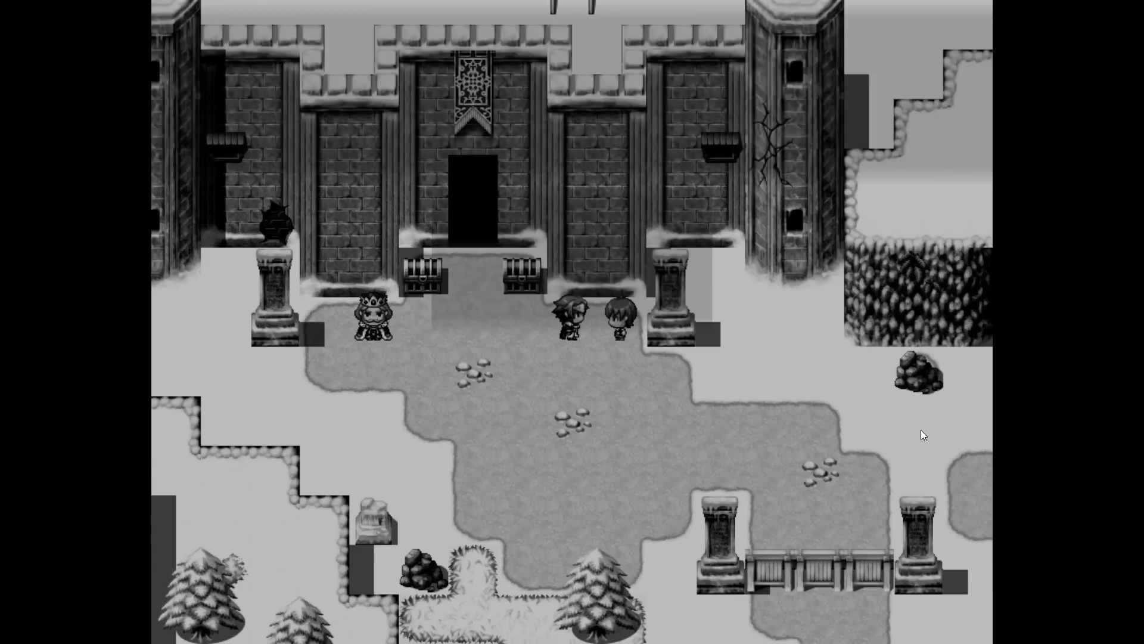
- Browse the class change list and try selecting the locked class below Archer
{"action": "key", "text": "Down"}
{"action": "key", "text": "Return"}
{"action": "key", "text": "Down"}
{"action": "key", "text": "Down"}
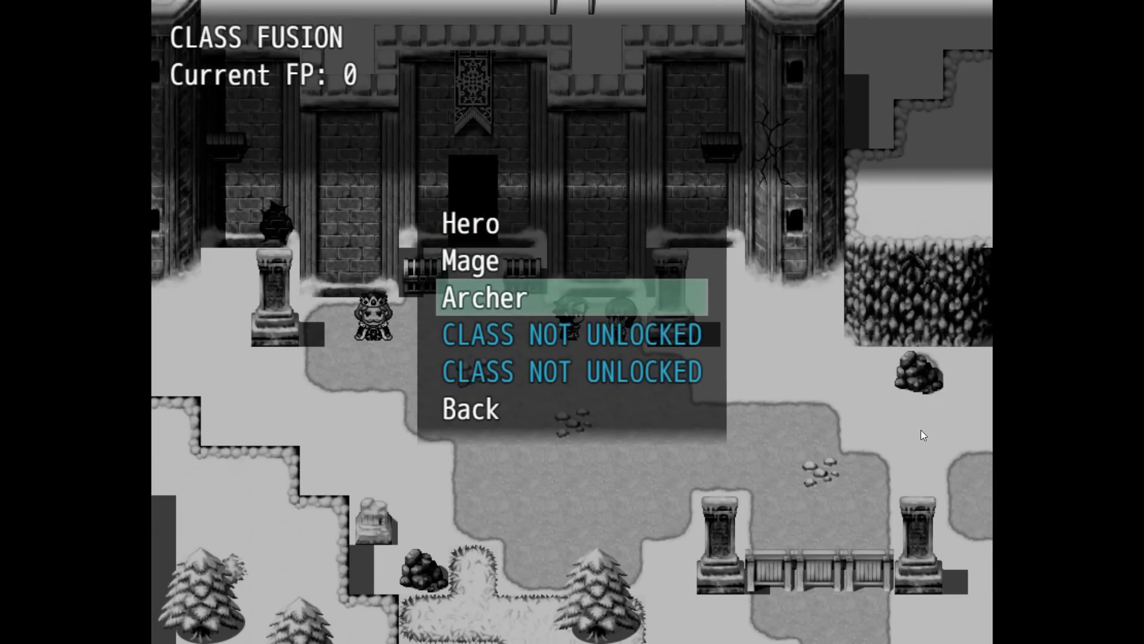
{"action": "key", "text": "Down"}
{"action": "key", "text": "Up"}
{"action": "key", "text": "Up"}
{"action": "key", "text": "Up"}
{"action": "key", "text": "Down"}
{"action": "key", "text": "Down"}
{"action": "key", "text": "Down"}
{"action": "key", "text": "Return"}
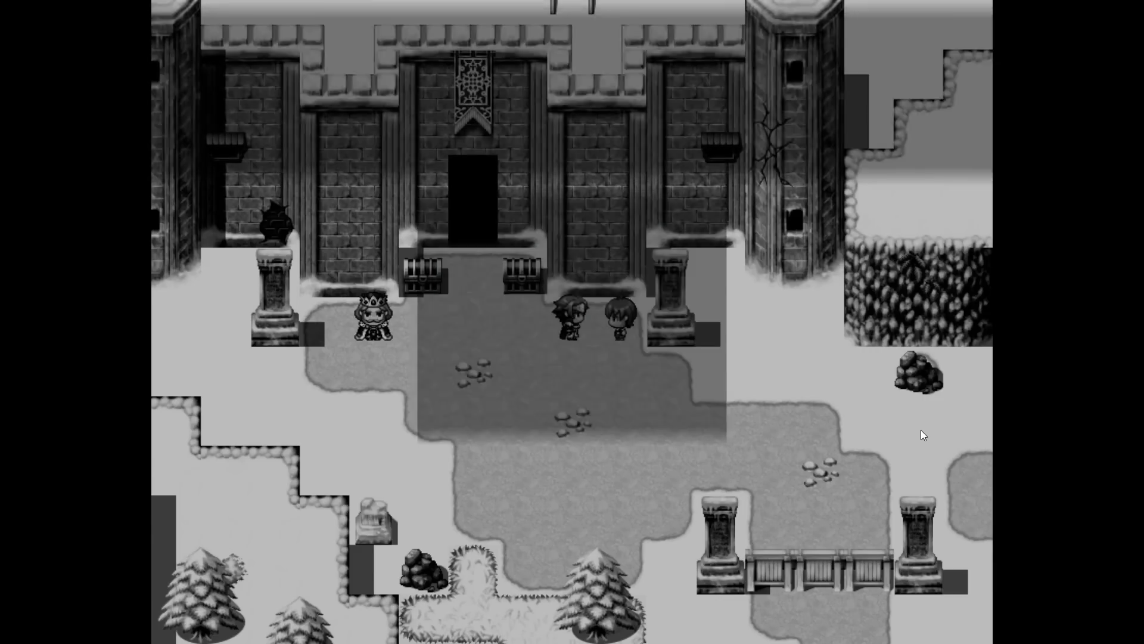
- Change the hero's class from the class list and leave the Class Fusion menu
{"action": "key", "text": "Down"}
{"action": "key", "text": "Down"}
{"action": "key", "text": "Up"}
{"action": "key", "text": "Return"}
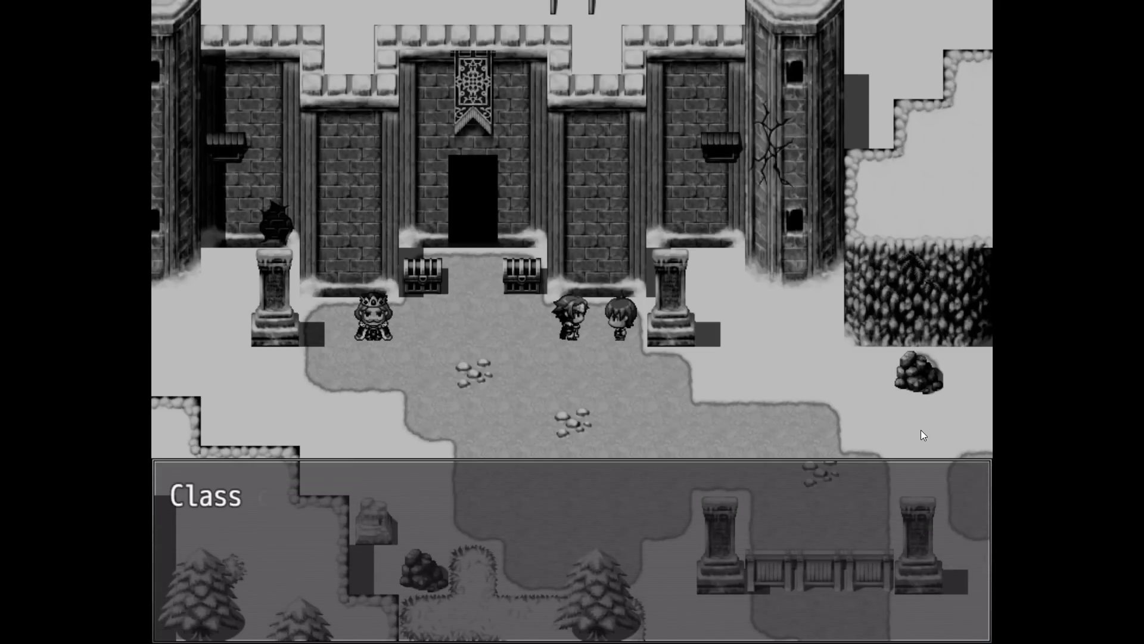
{"action": "key", "text": "Return"}
{"action": "key", "text": "Escape"}
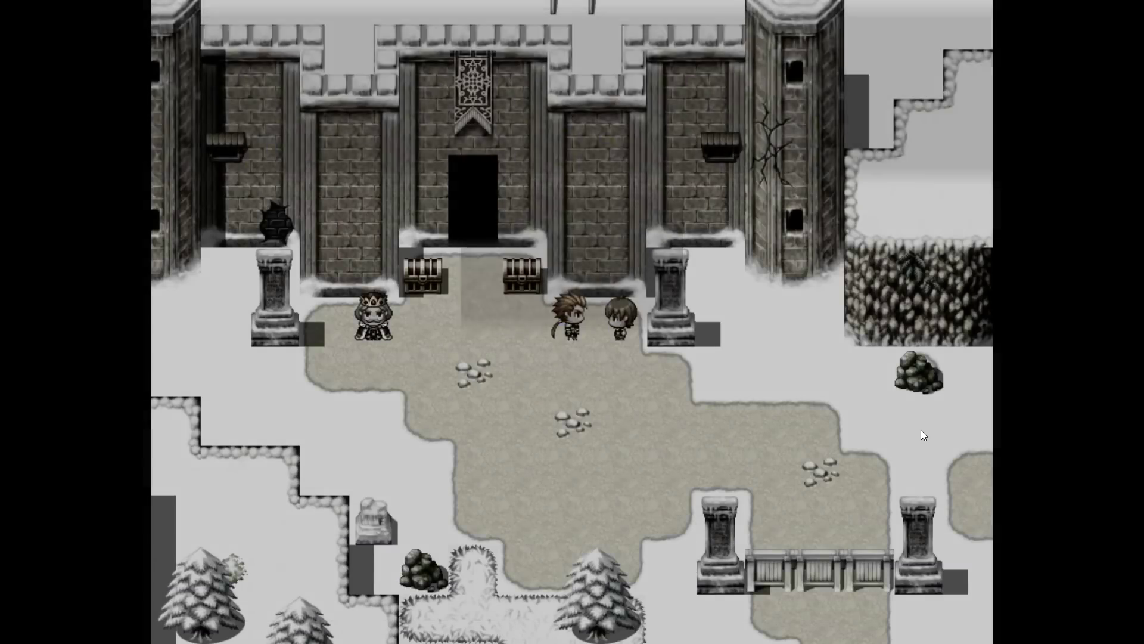
- Collect the Archero Recipe from the eastern chest beside the fortress door and check the fusion recipe list
{"action": "key", "text": "Up"}
{"action": "key", "text": "Return"}
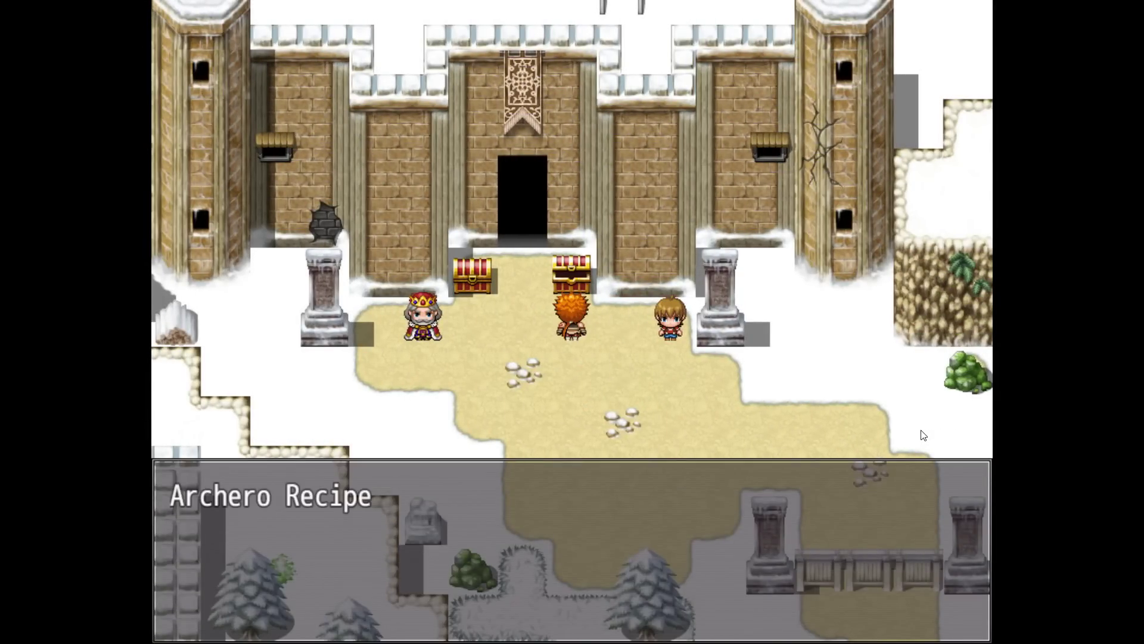
{"action": "key", "text": "Return"}
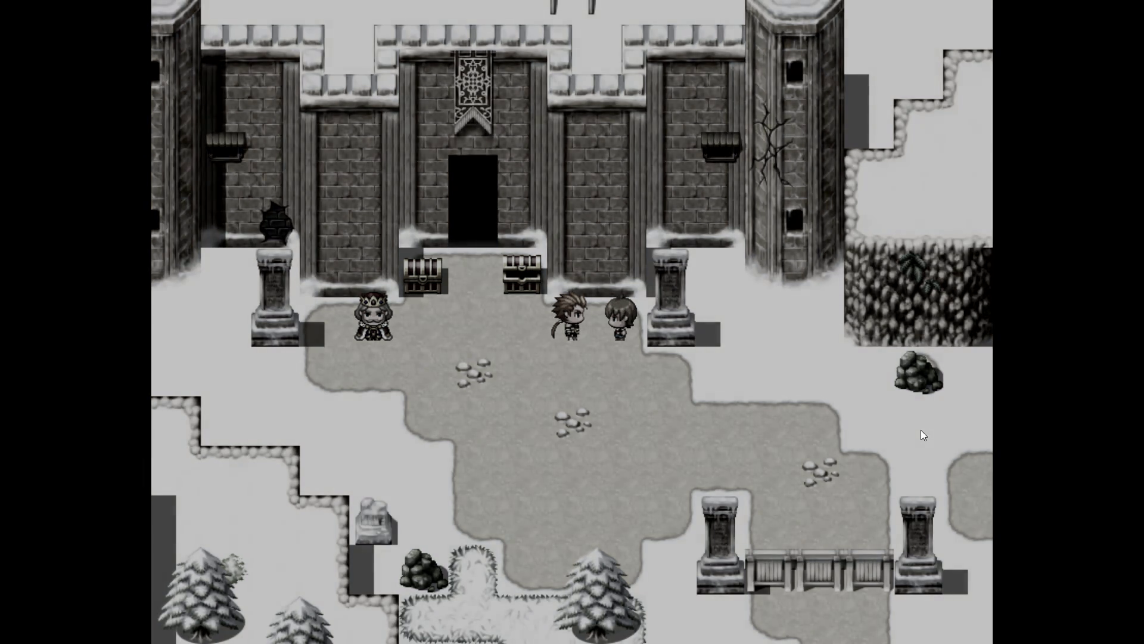
{"action": "key", "text": "Return"}
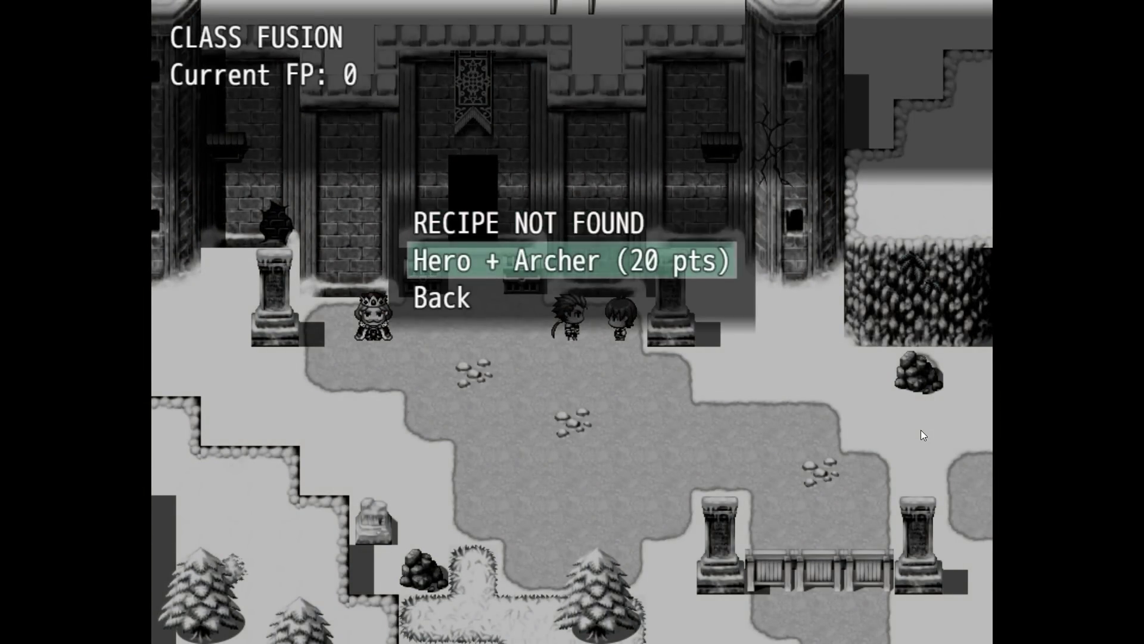
{"action": "key", "text": "Return"}
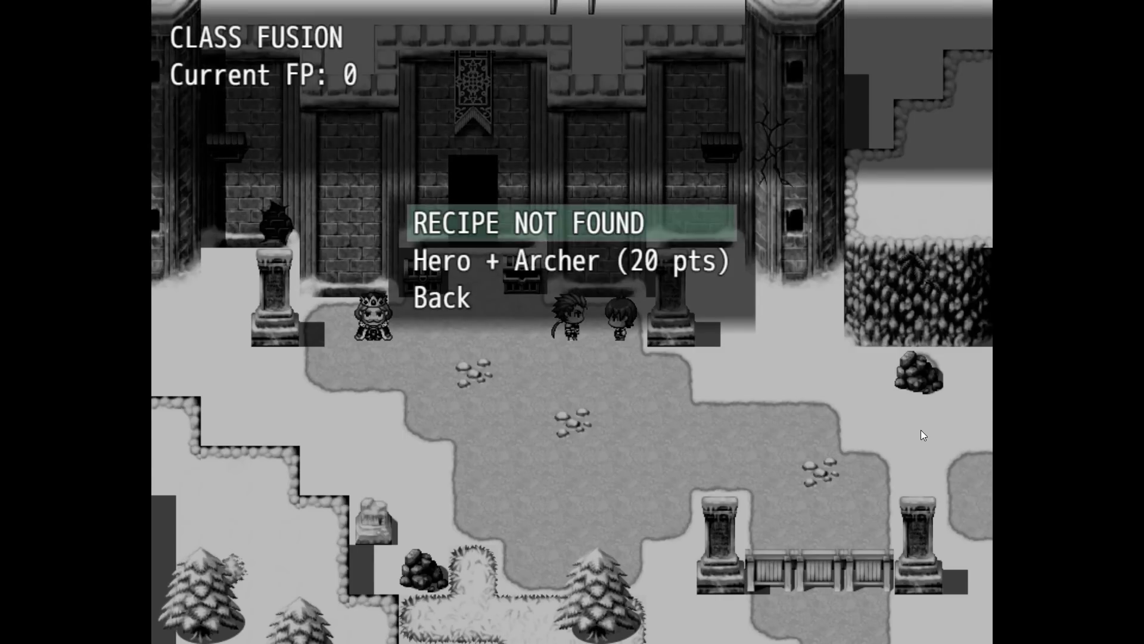
- Leave the fusion menu and talk to the king to receive fusion points
{"action": "key", "text": "Escape"}
{"action": "key", "text": "Escape"}
{"action": "key", "text": "Left"}
{"action": "key", "text": "Return"}
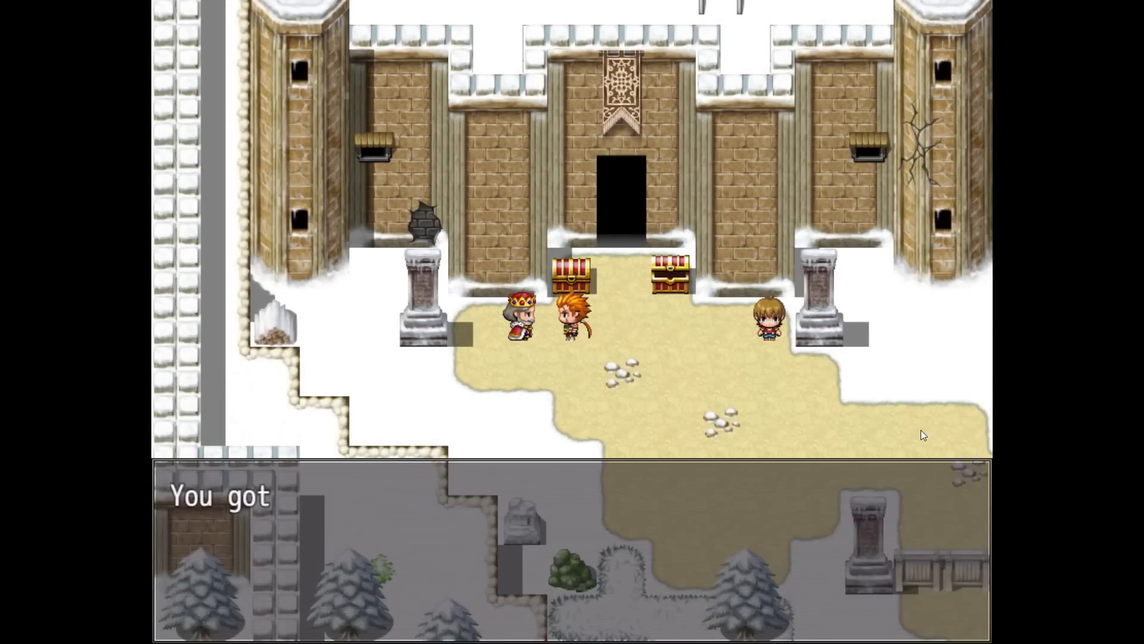
{"action": "key", "text": "Return"}
- Fuse Hero + Archer for 20 points to unlock and switch to the Archero class
{"action": "key", "text": "Right"}
{"action": "key", "text": "Return"}
{"action": "key", "text": "Return"}
{"action": "key", "text": "Return"}
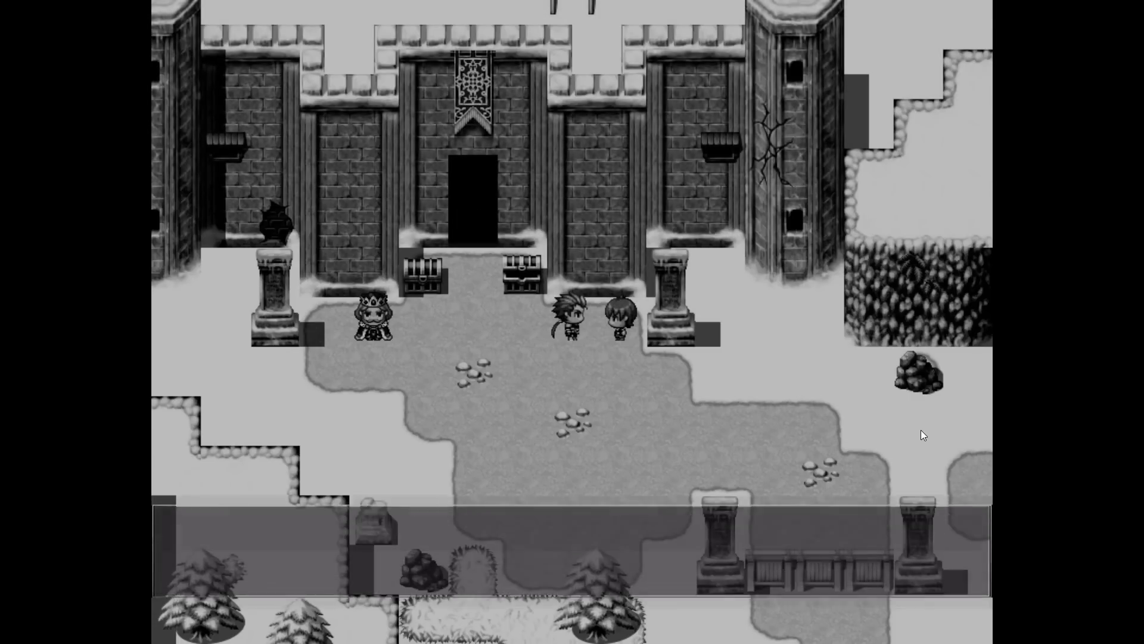
{"action": "key", "text": "Return"}
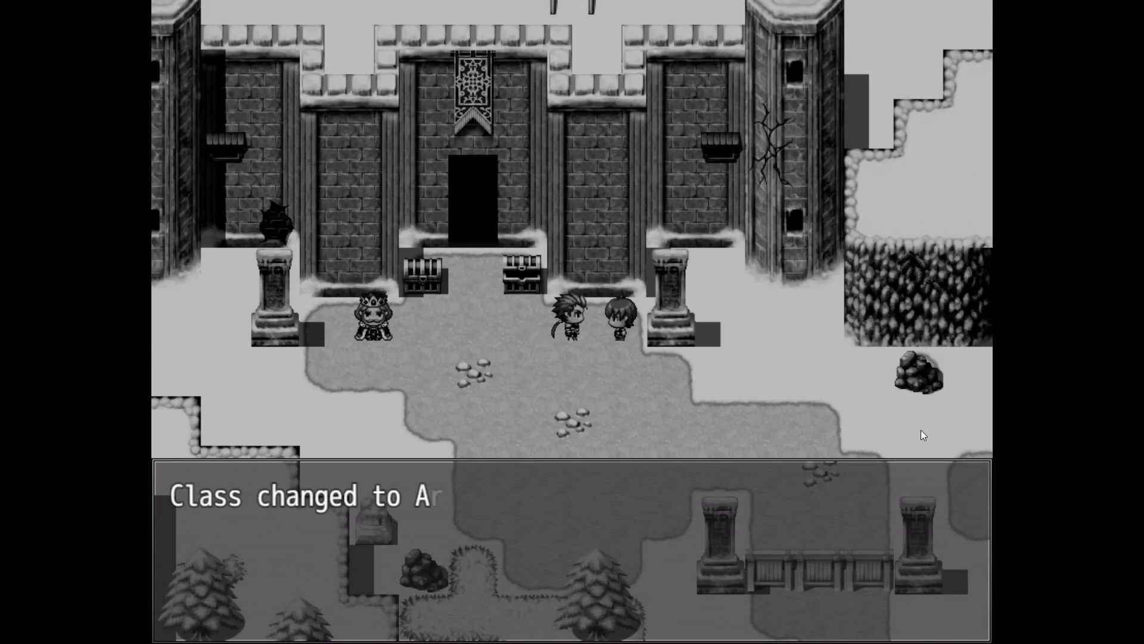
{"action": "key", "text": "Return"}
{"action": "key", "text": "Escape"}
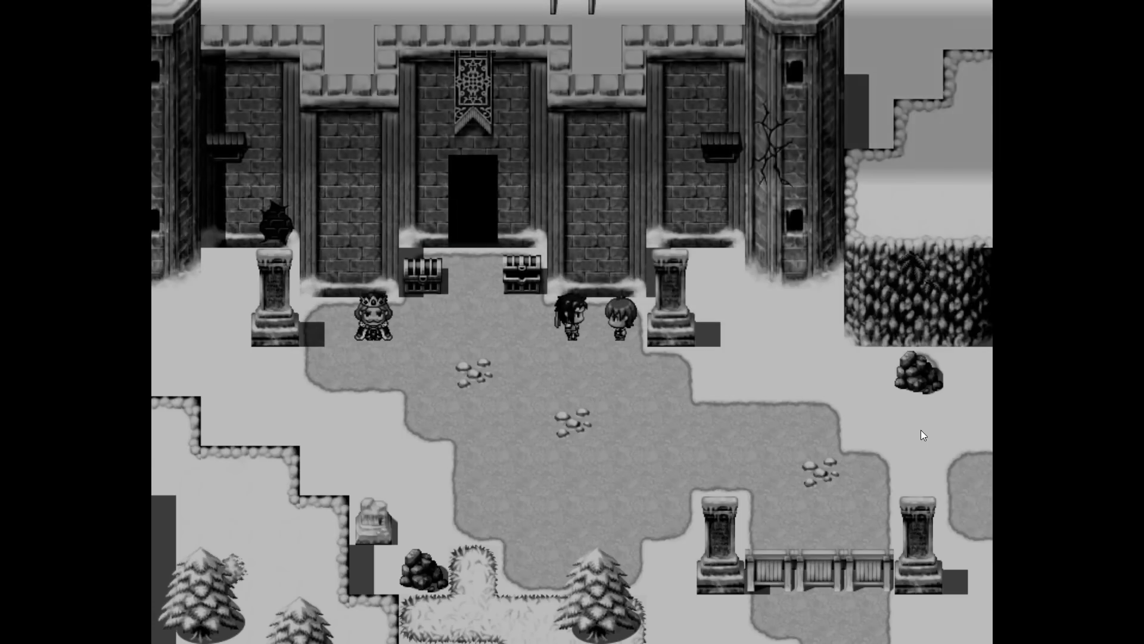
{"action": "key", "text": "Escape"}
- Reopen the class change list and look at the Archero entry
{"action": "key", "text": "Escape"}
{"action": "key", "text": "Down"}
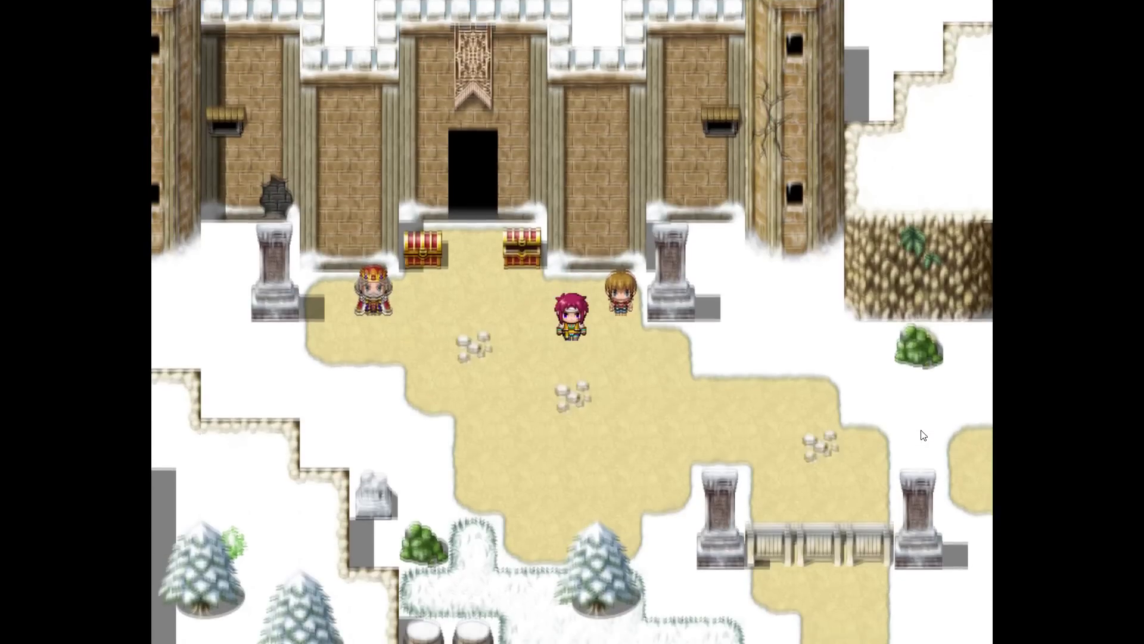
{"action": "key", "text": "Up"}
{"action": "key", "text": "Right"}
{"action": "key", "text": "Escape"}
{"action": "key", "text": "Escape"}
{"action": "key", "text": "Return"}
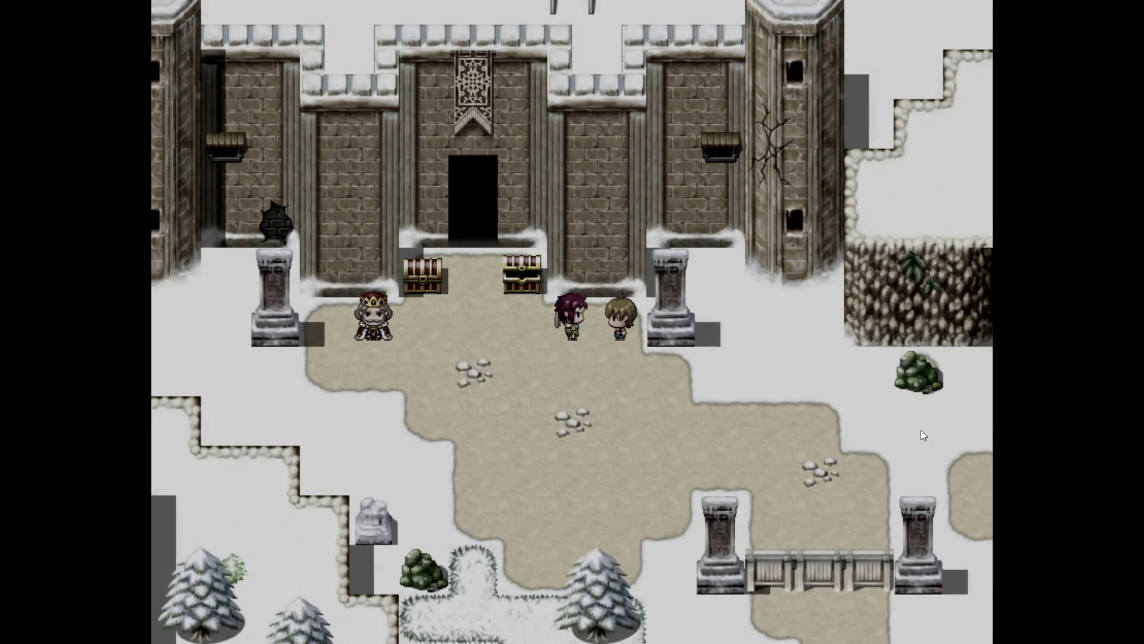
{"action": "key", "text": "Return"}
{"action": "key", "text": "Up"}
{"action": "key", "text": "Up"}
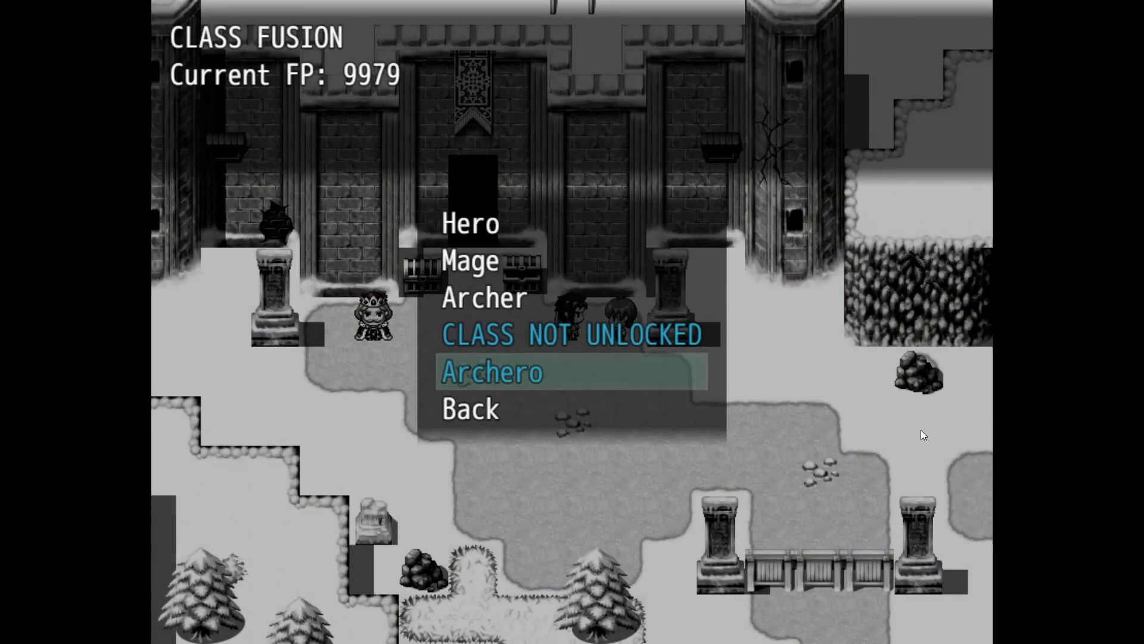
{"action": "key", "text": "Escape"}
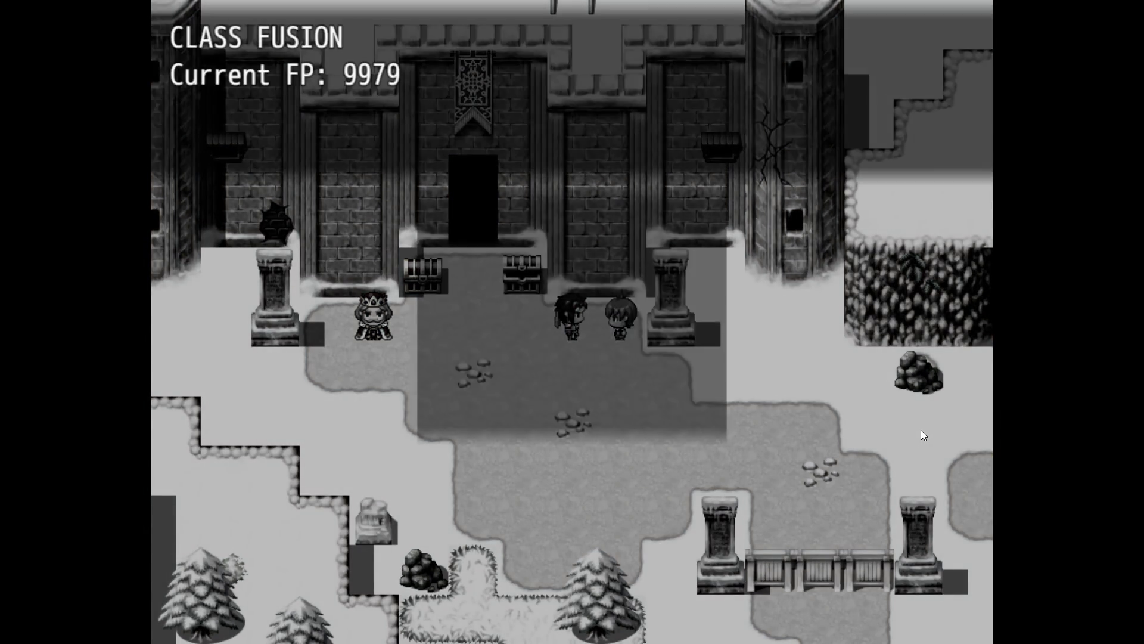
- Collect the recipe from the western chest beside the fortress door
{"action": "key", "text": "Up"}
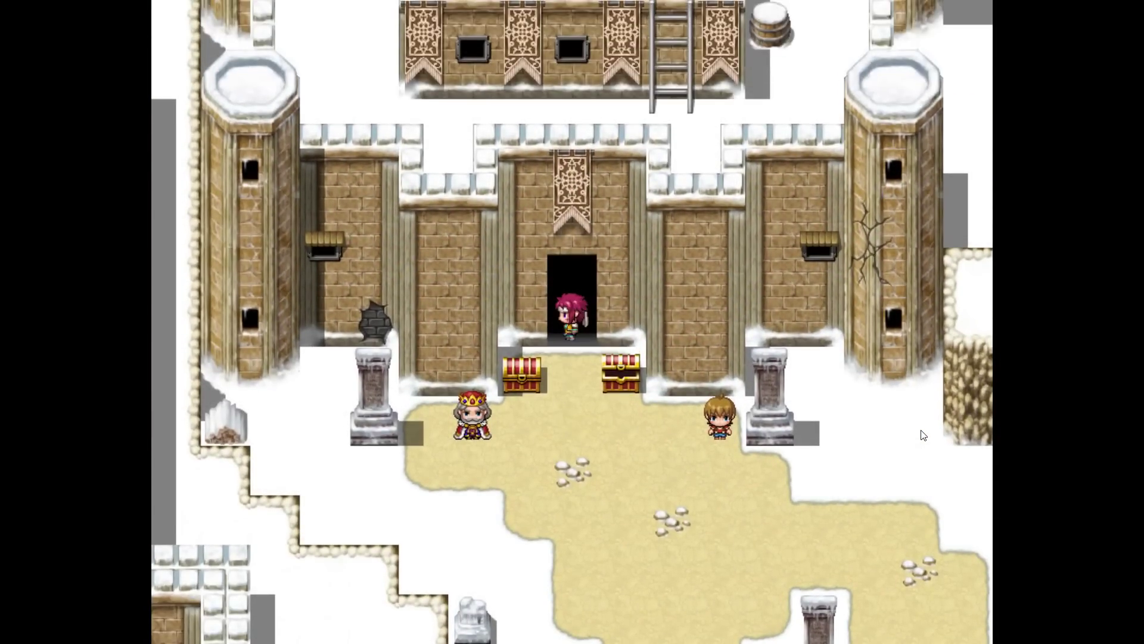
{"action": "key", "text": "Down"}
{"action": "key", "text": "Left"}
{"action": "key", "text": "Return"}
- Fuse Hero + Mage to unlock and switch to the Magic Hero class
{"action": "key", "text": "Return"}
{"action": "key", "text": "Down"}
{"action": "key", "text": "Right"}
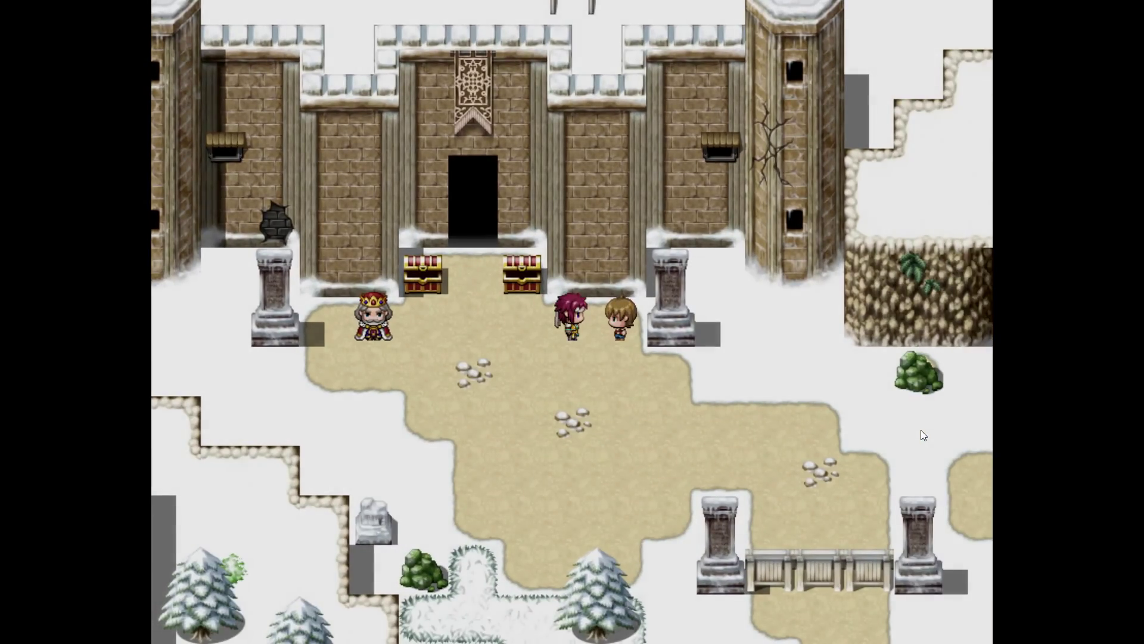
{"action": "key", "text": "Return"}
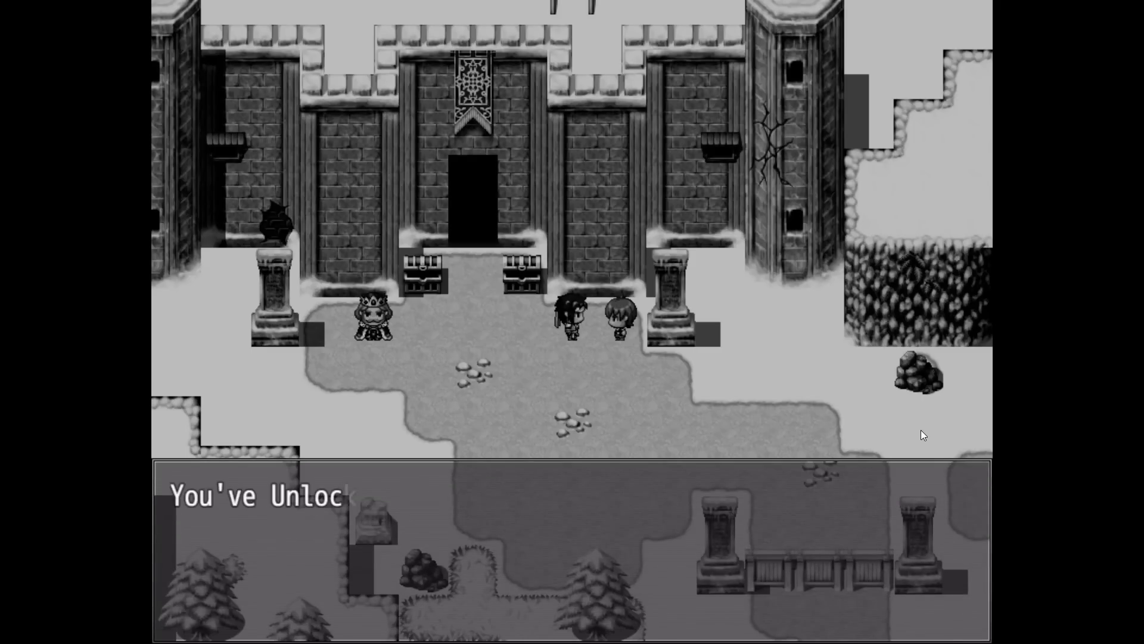
{"action": "key", "text": "Return"}
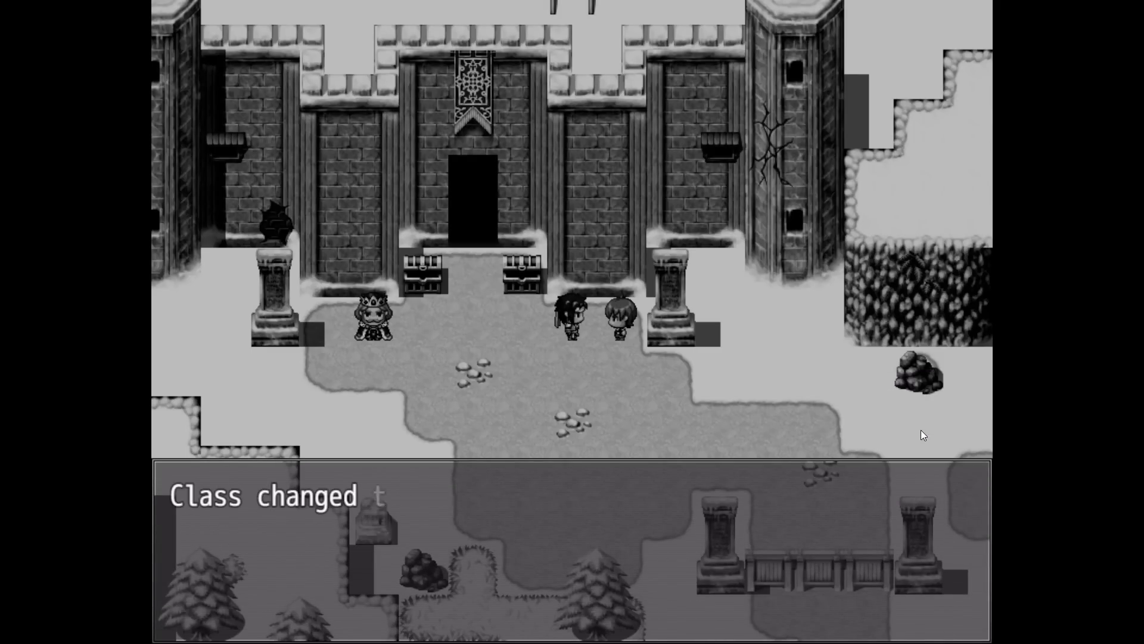
{"action": "key", "text": "Return"}
{"action": "key", "text": "Down"}
{"action": "key", "text": "Down"}
- Review the class change list, including the Magic Hero and Archero entries, and end the playtest
{"action": "key", "text": "Return"}
{"action": "key", "text": "Escape"}
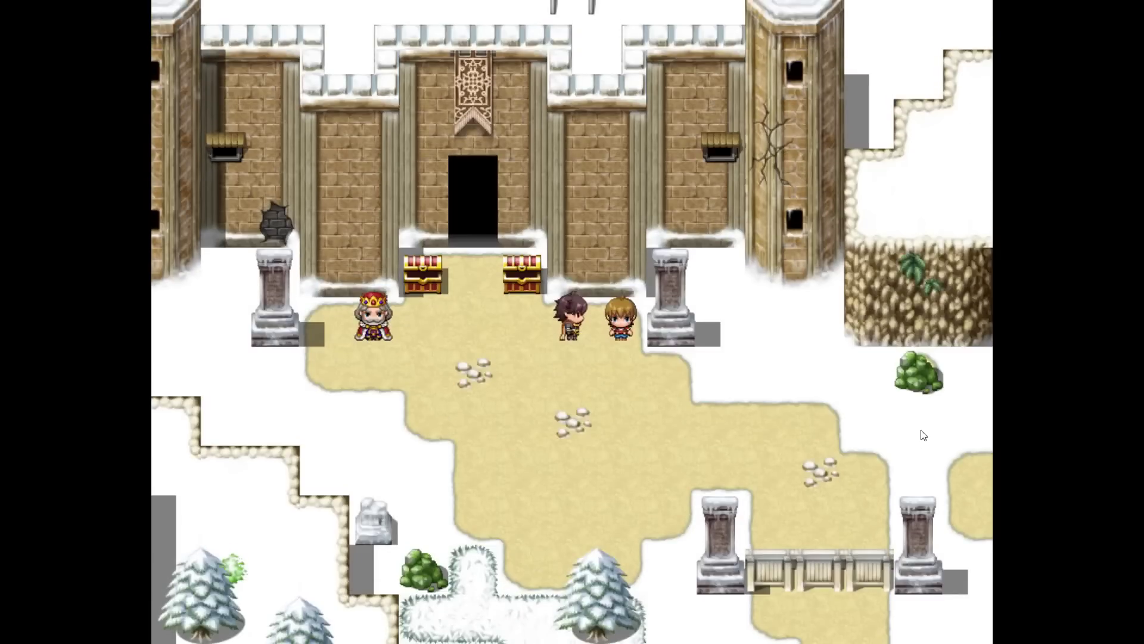
{"action": "key", "text": "Return"}
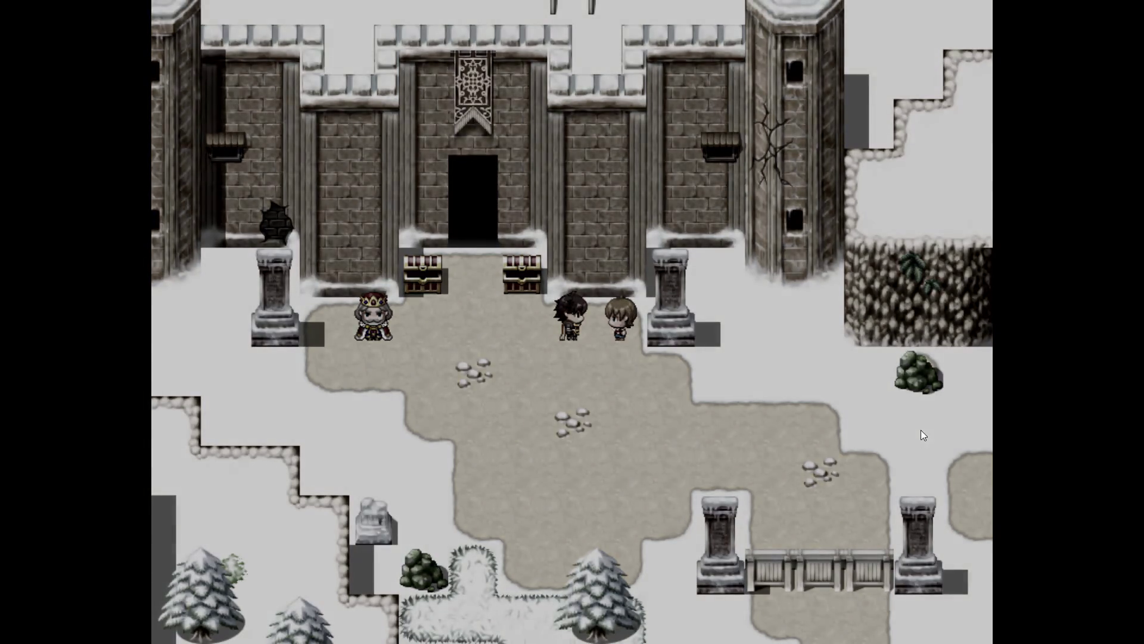
{"action": "key", "text": "Return"}
{"action": "key", "text": "Down"}
{"action": "key", "text": "Down"}
{"action": "key", "text": "Down"}
{"action": "key", "text": "Return"}
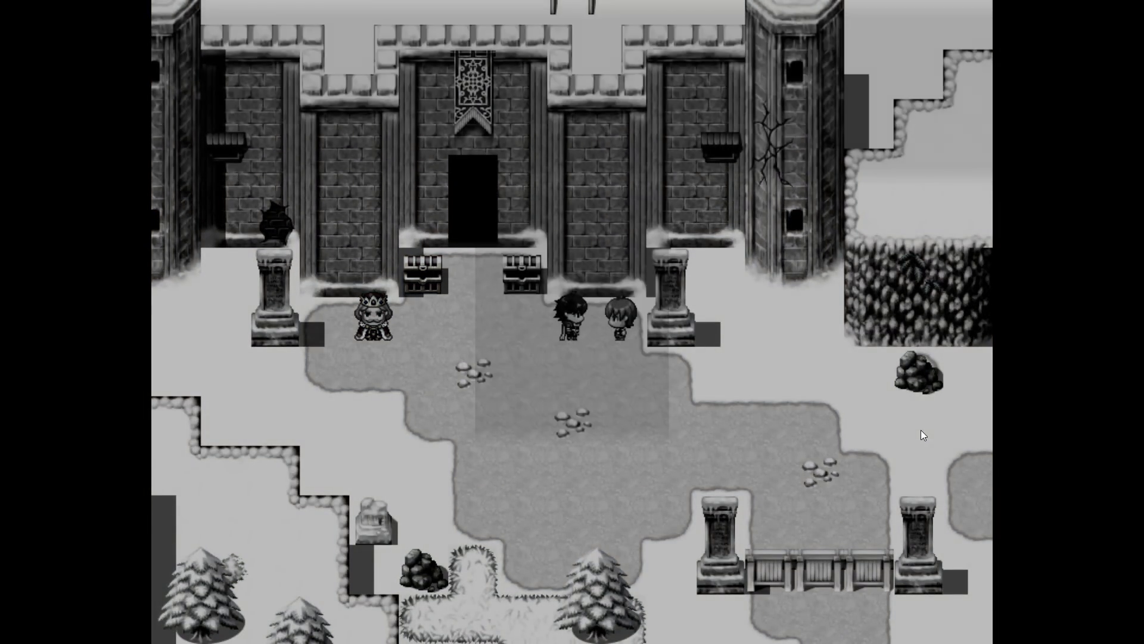
{"action": "key", "text": "Return"}
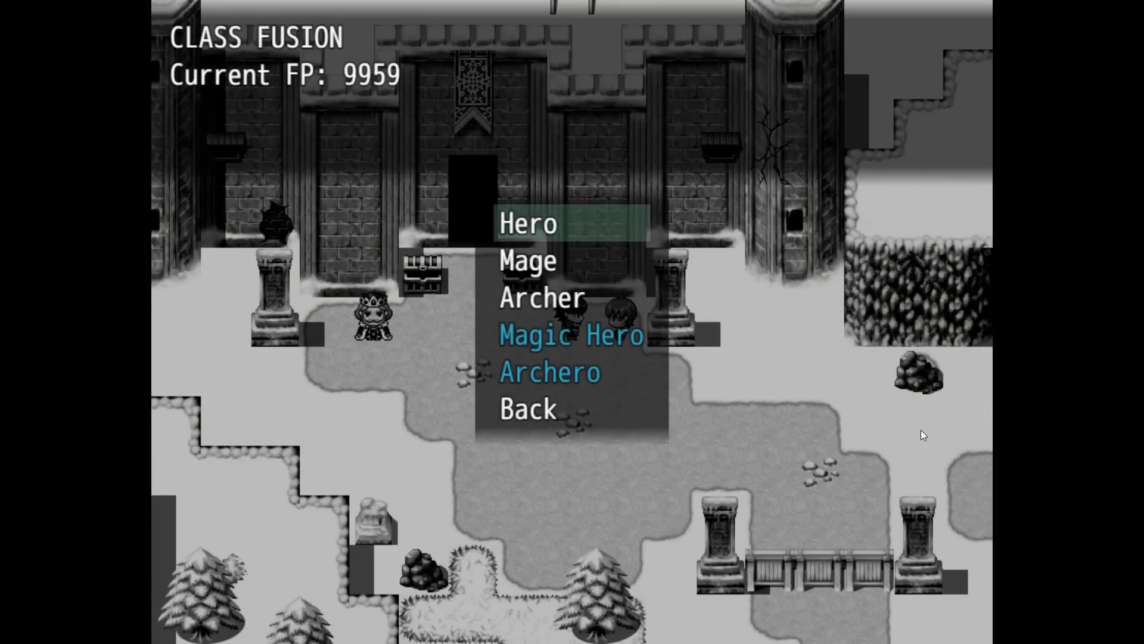
{"action": "key", "text": "alt+Return"}
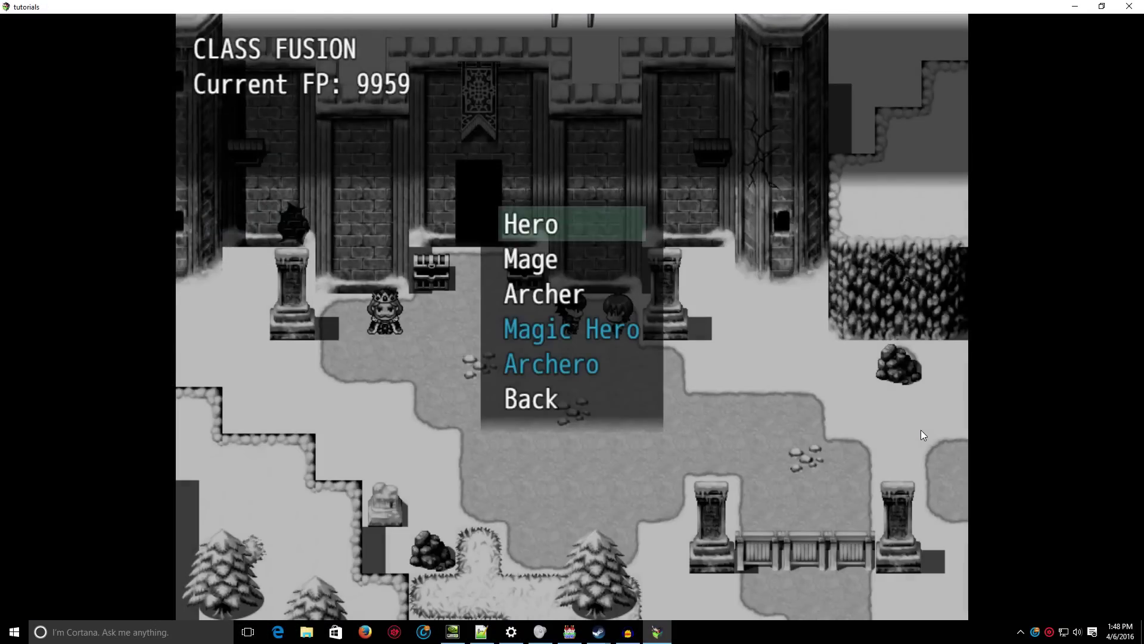
{"action": "left_click", "coordinate": [1120, 9]}
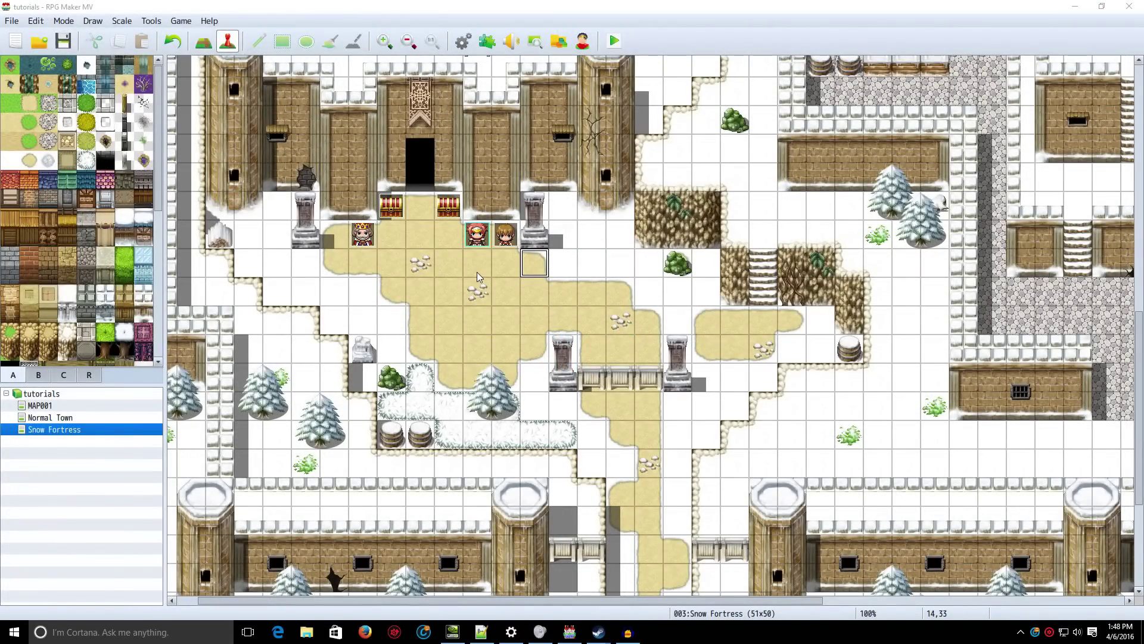
- Open the database's common events and look at the Check event's name and contents
{"action": "left_click", "coordinate": [464, 41]}
{"action": "left_click", "coordinate": [265, 330]}
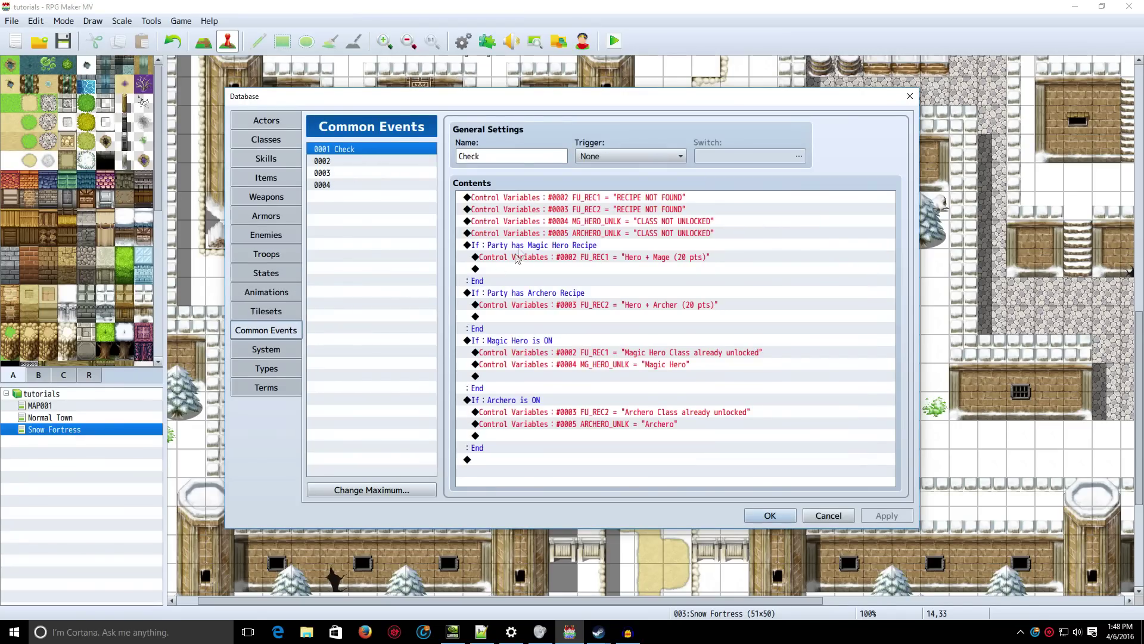
{"action": "left_click", "coordinate": [478, 158]}
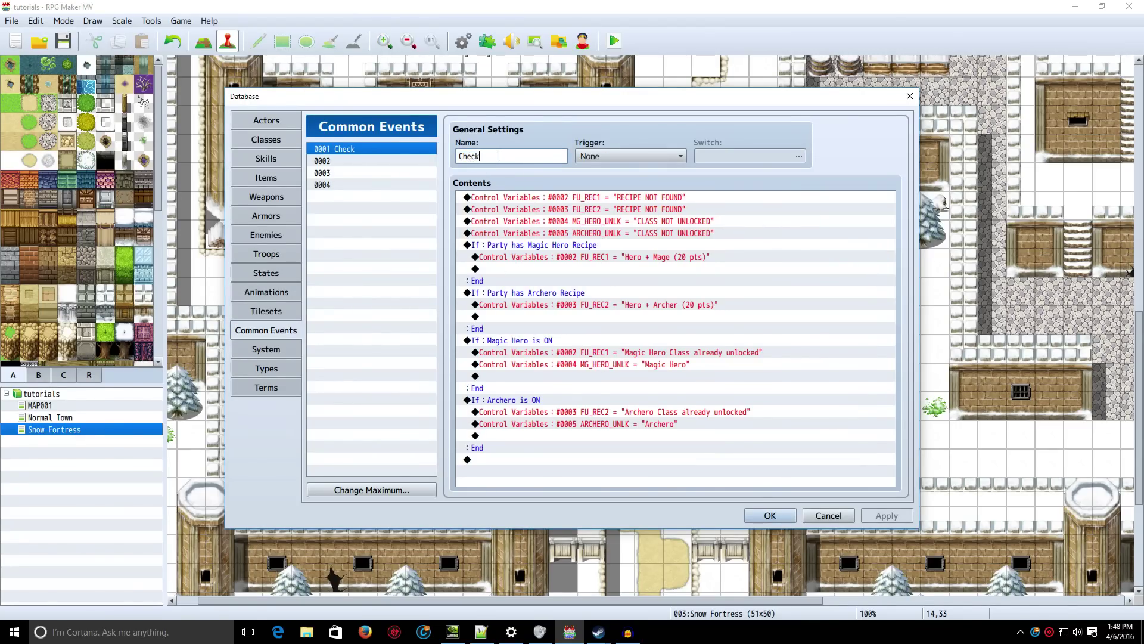
- Open the first FU_REC1 command's variable list and review Fusion Points, FU_REC1, FU_REC2, MG_HERO_UNLK and ARCHERO_UNLK without changing the selection
{"action": "double_click", "coordinate": [612, 200]}
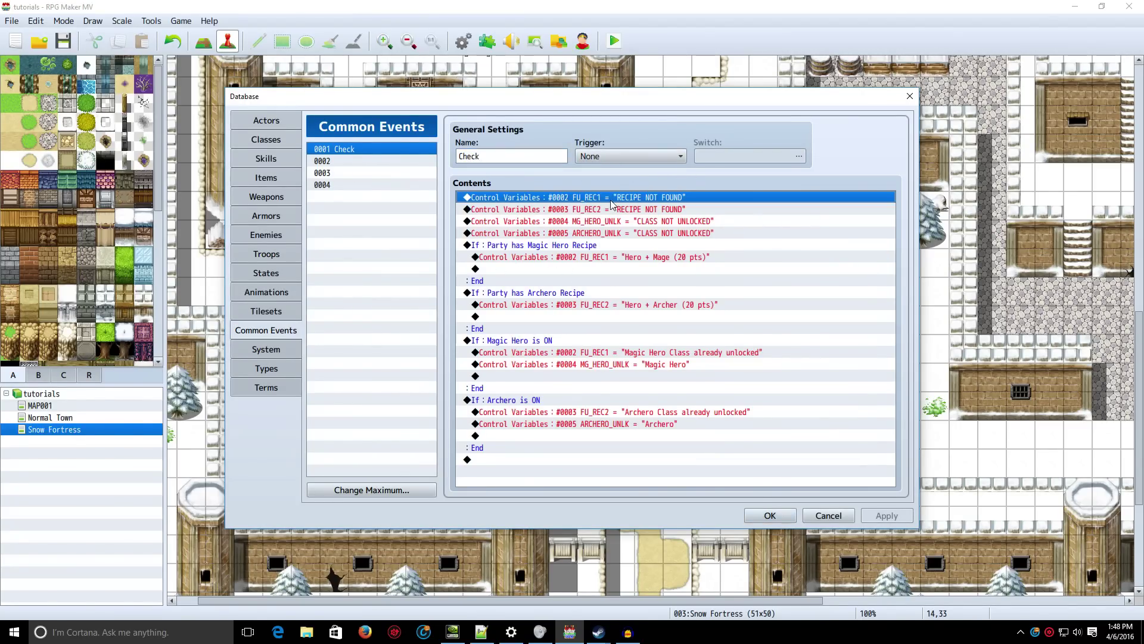
{"action": "left_click", "coordinate": [646, 247]}
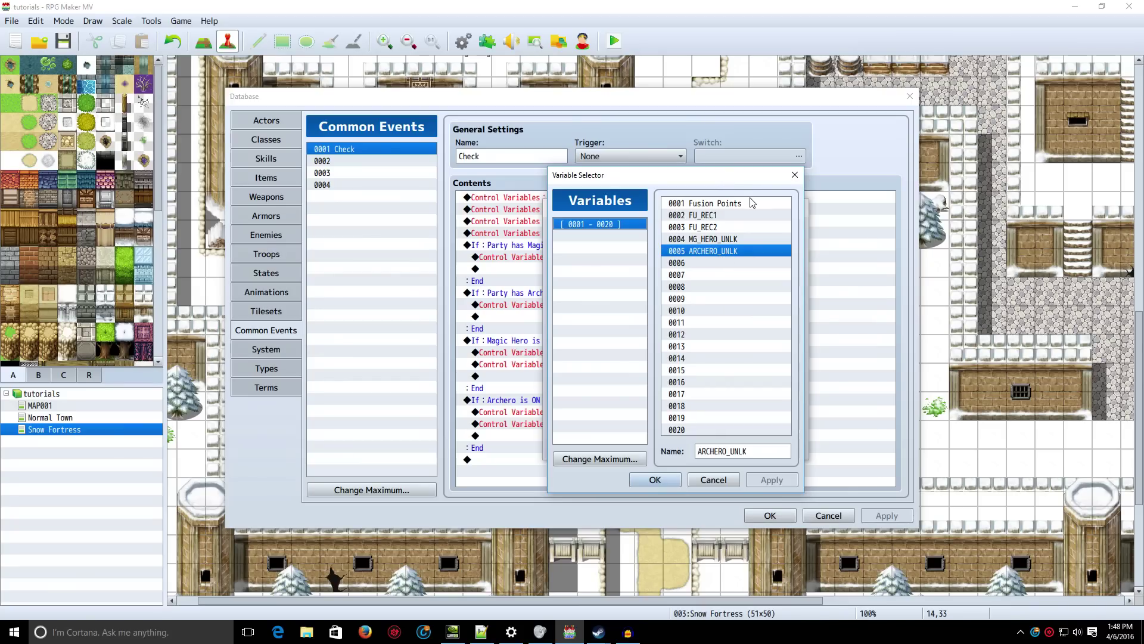
{"action": "left_click_drag", "start_coordinate": [743, 179], "coordinate": [829, 177]}
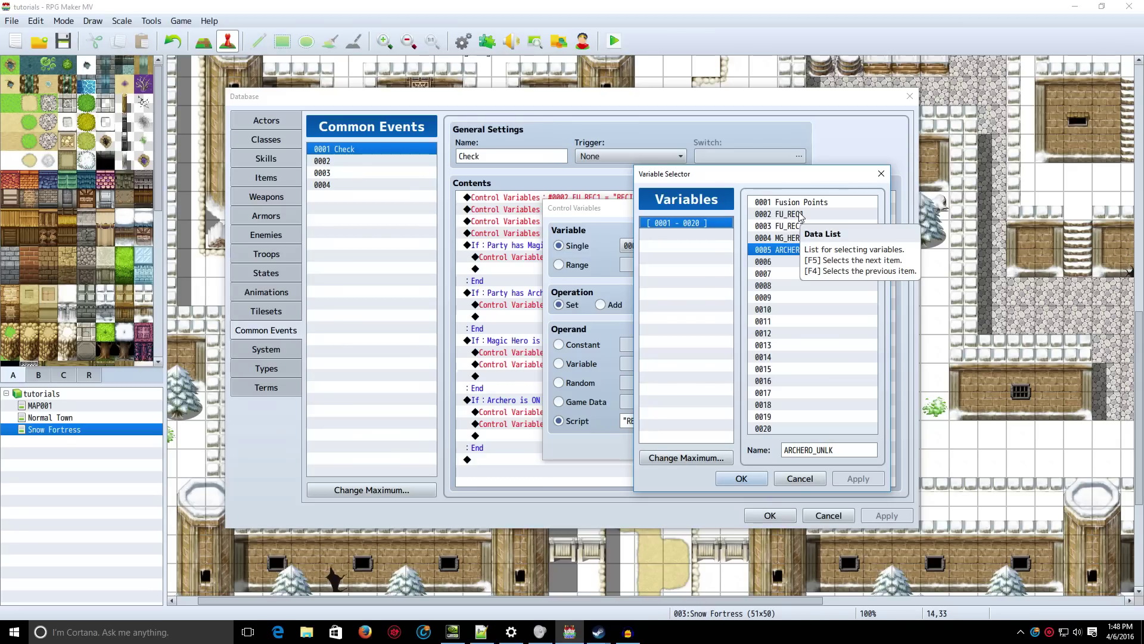
{"action": "left_click", "coordinate": [805, 204]}
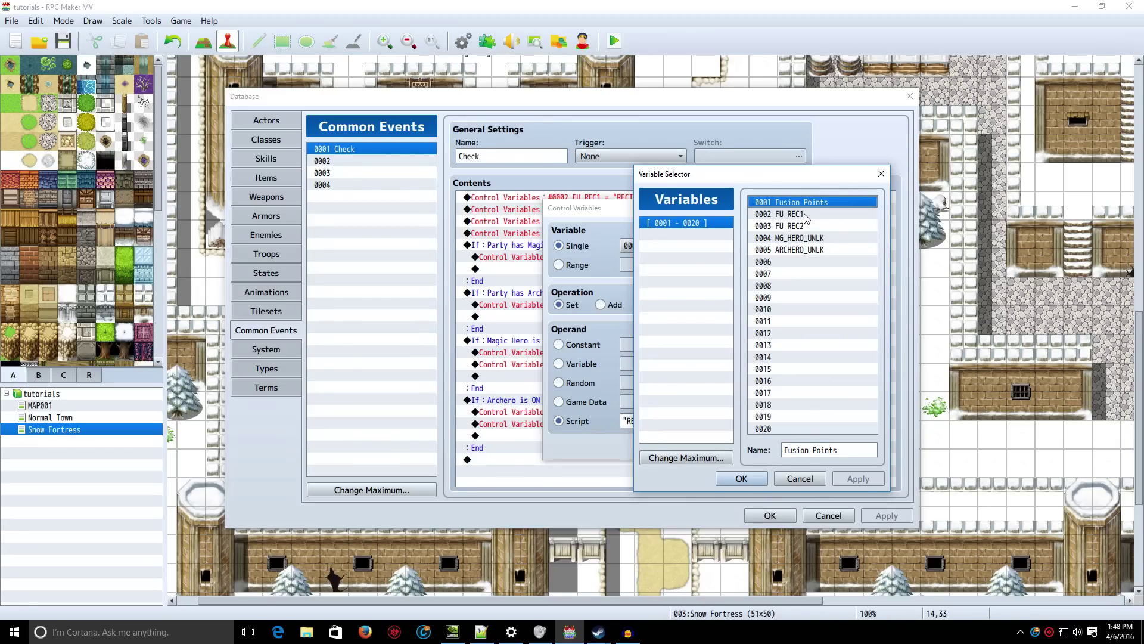
{"action": "left_click", "coordinate": [804, 215]}
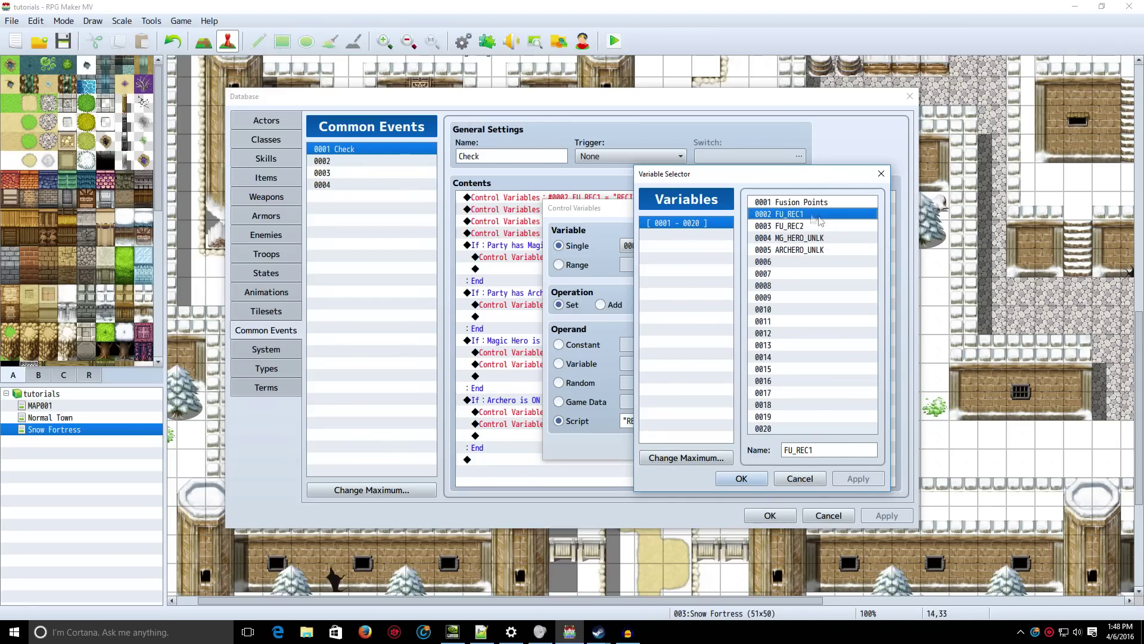
{"action": "left_click", "coordinate": [857, 226]}
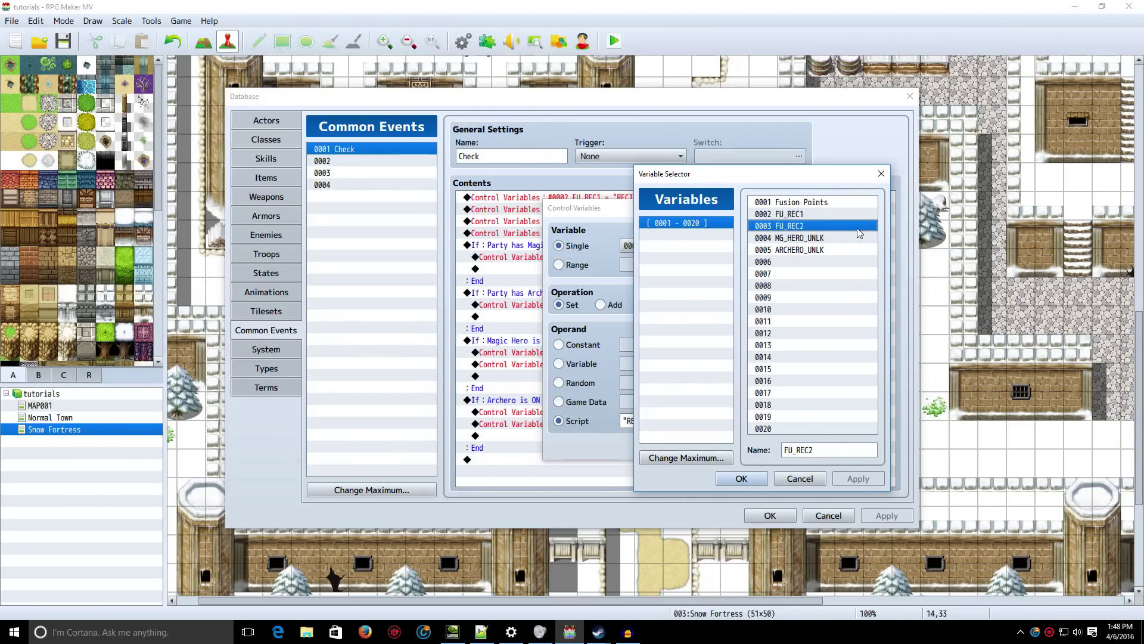
{"action": "key", "text": "Down"}
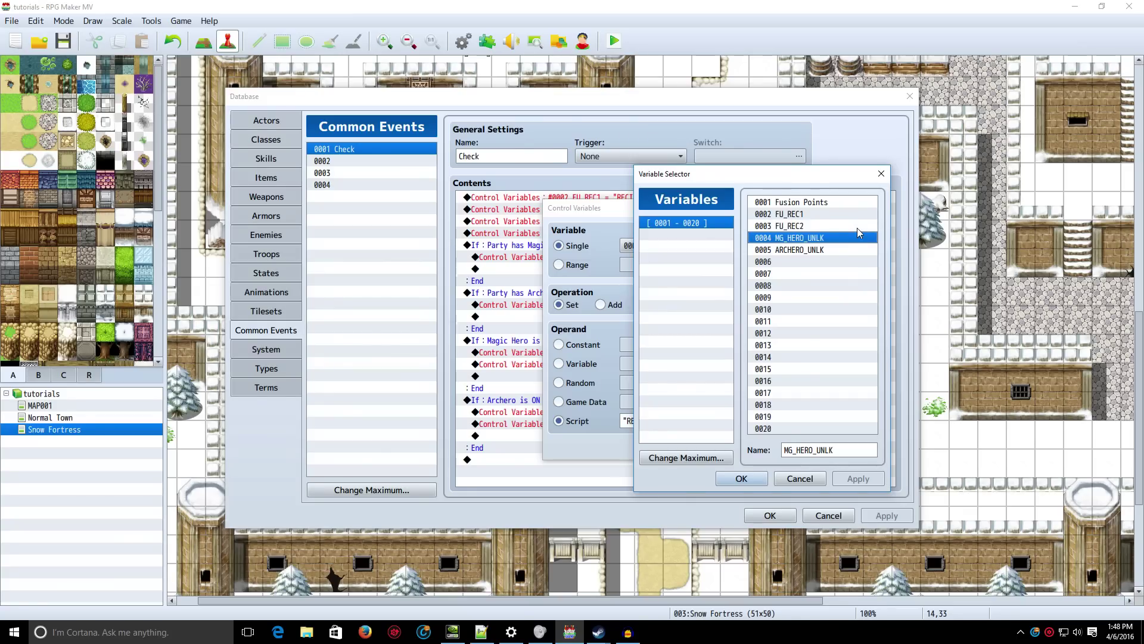
{"action": "left_click", "coordinate": [831, 224]}
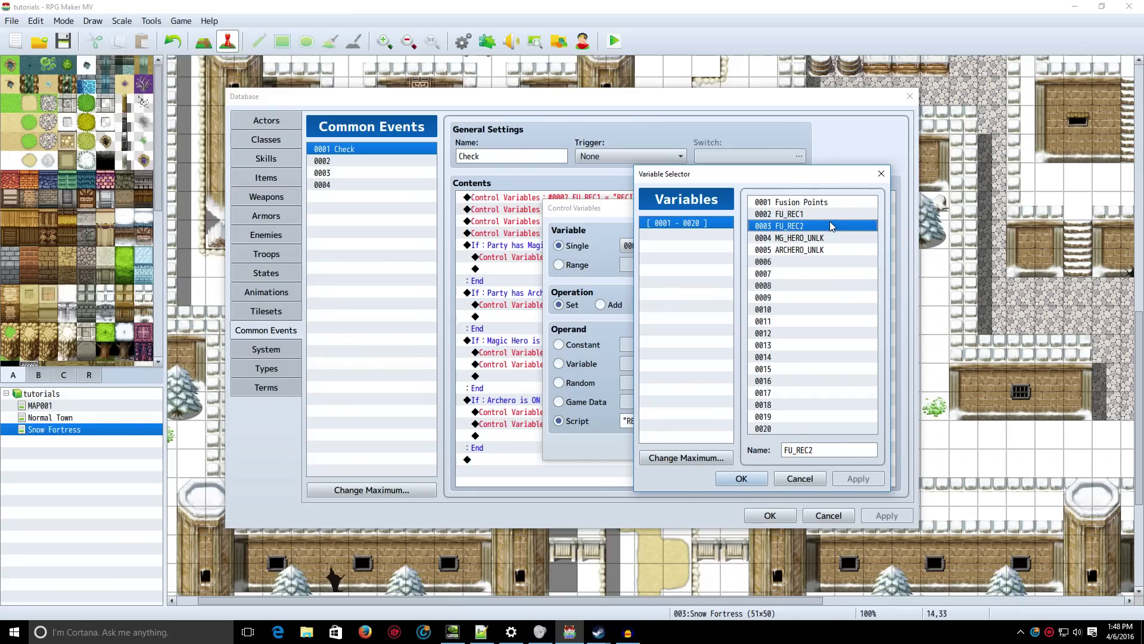
{"action": "key", "text": "Down"}
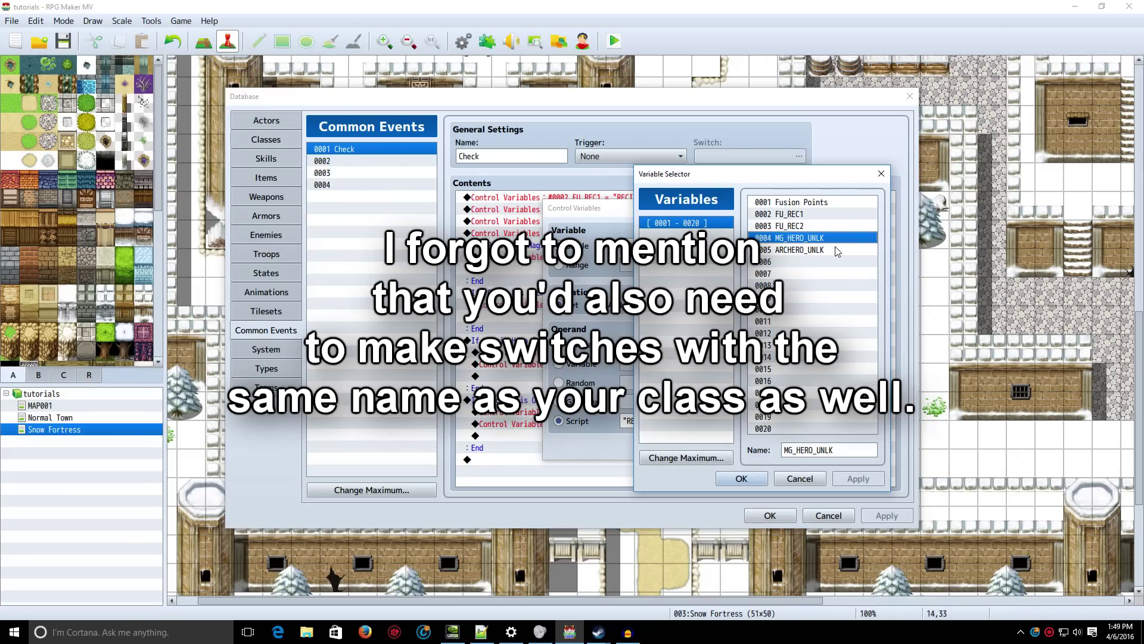
{"action": "left_click", "coordinate": [837, 250]}
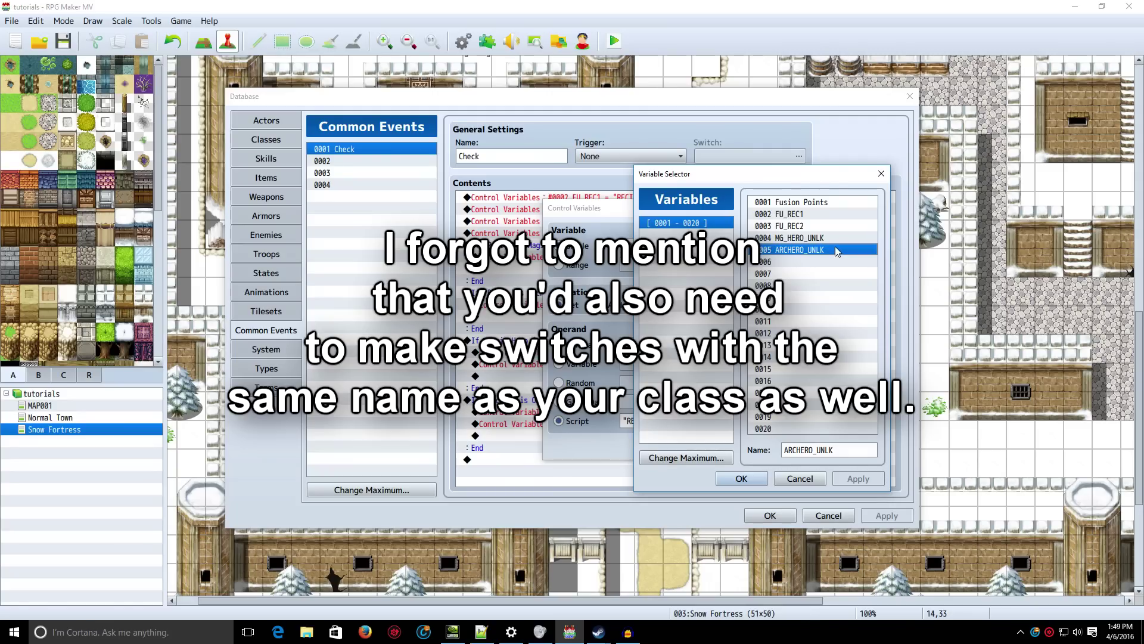
{"action": "key", "text": "Up"}
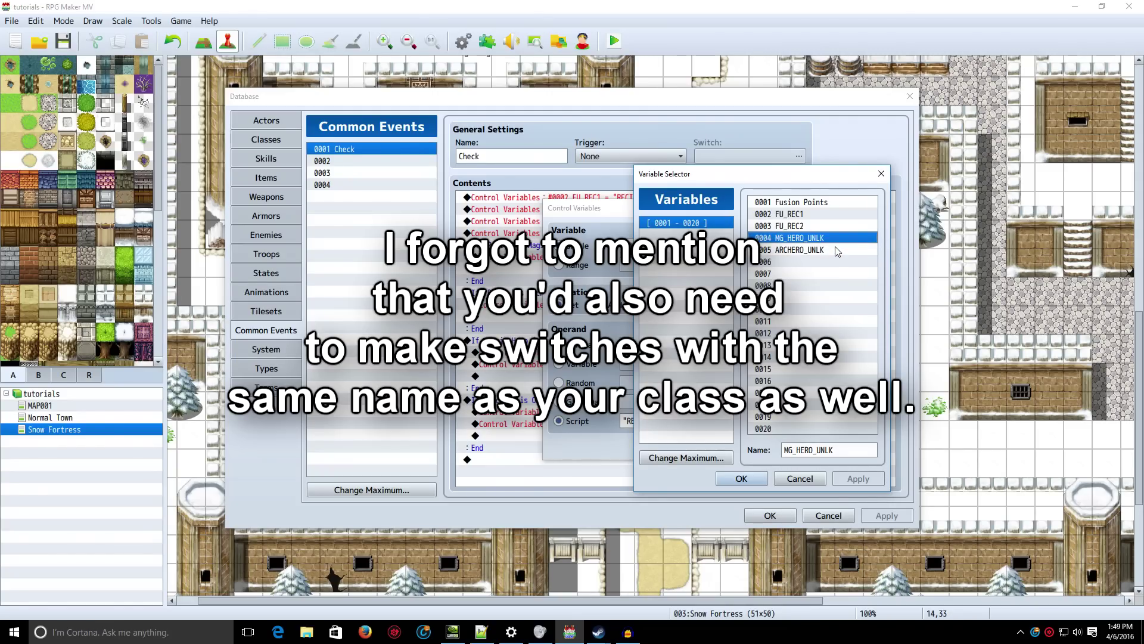
{"action": "left_click", "coordinate": [800, 478]}
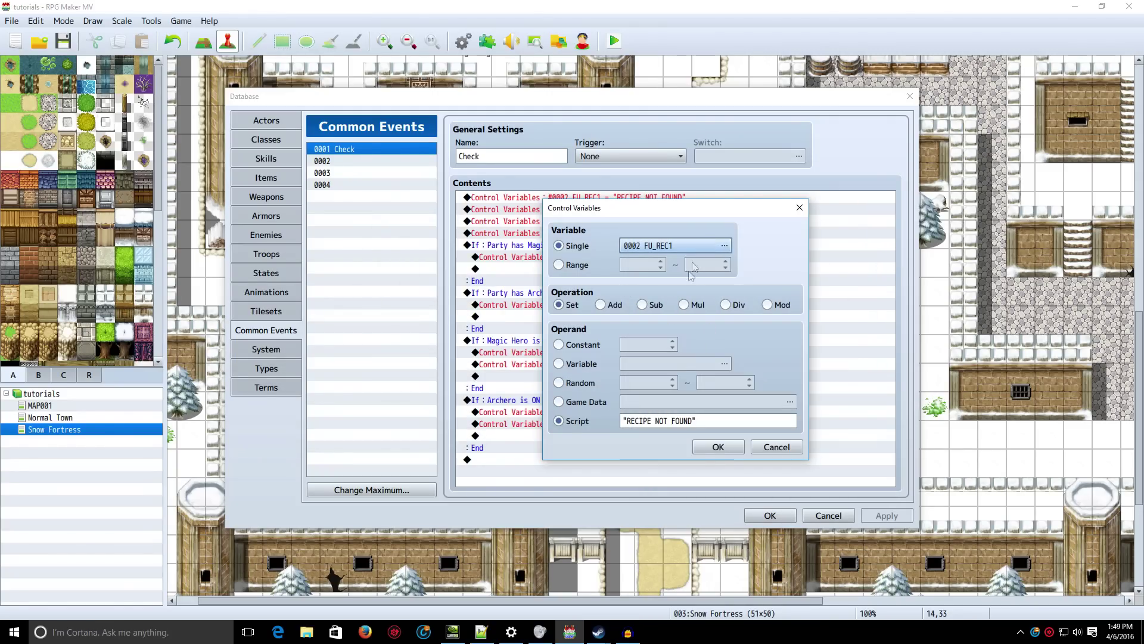
- Examine the script text assigned to FU_REC1 in the first command and close its settings
{"action": "left_click_drag", "start_coordinate": [664, 420], "coordinate": [763, 444]}
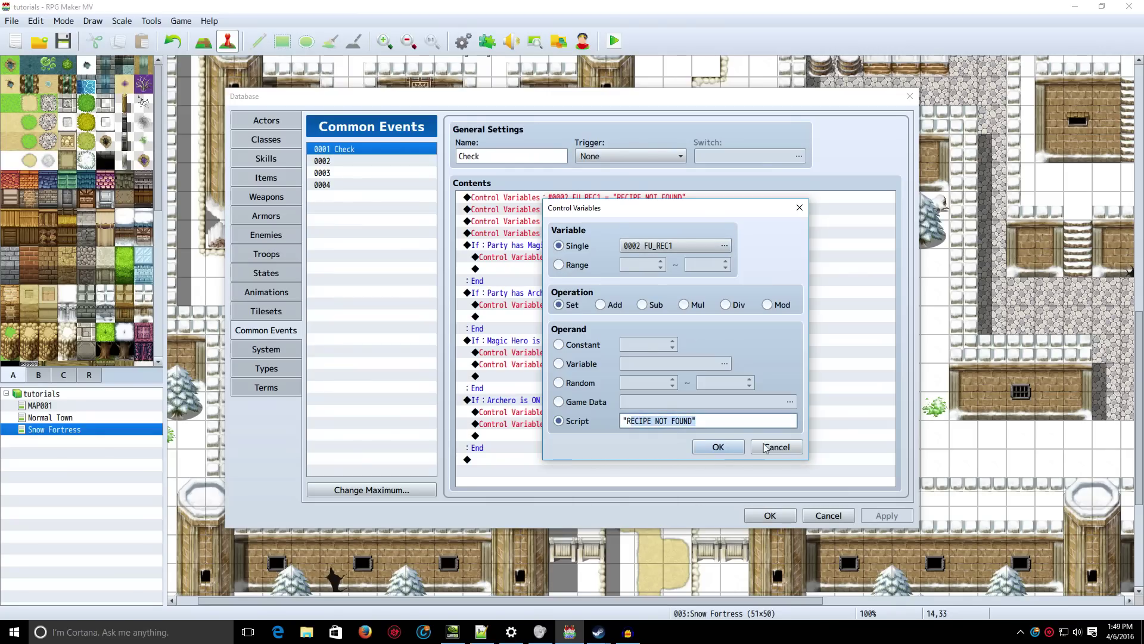
{"action": "left_click", "coordinate": [719, 422]}
{"action": "left_click", "coordinate": [717, 447]}
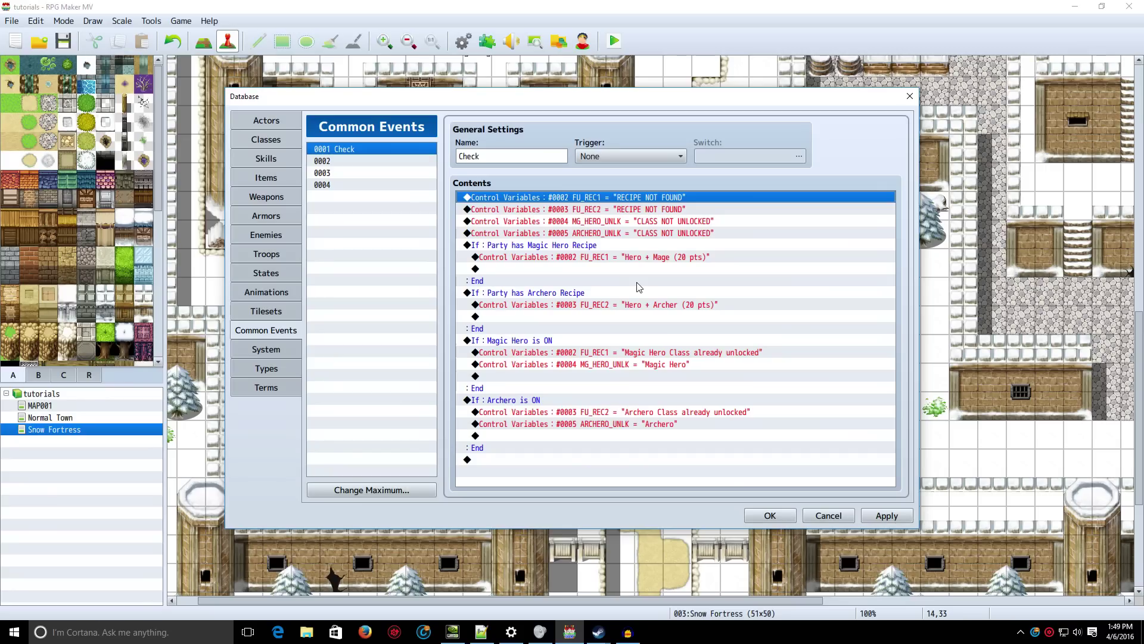
- Inspect the default-text commands for FU_REC2, MG_HERO_UNLK and ARCHERO_UNLK one after another
{"action": "double_click", "coordinate": [613, 214]}
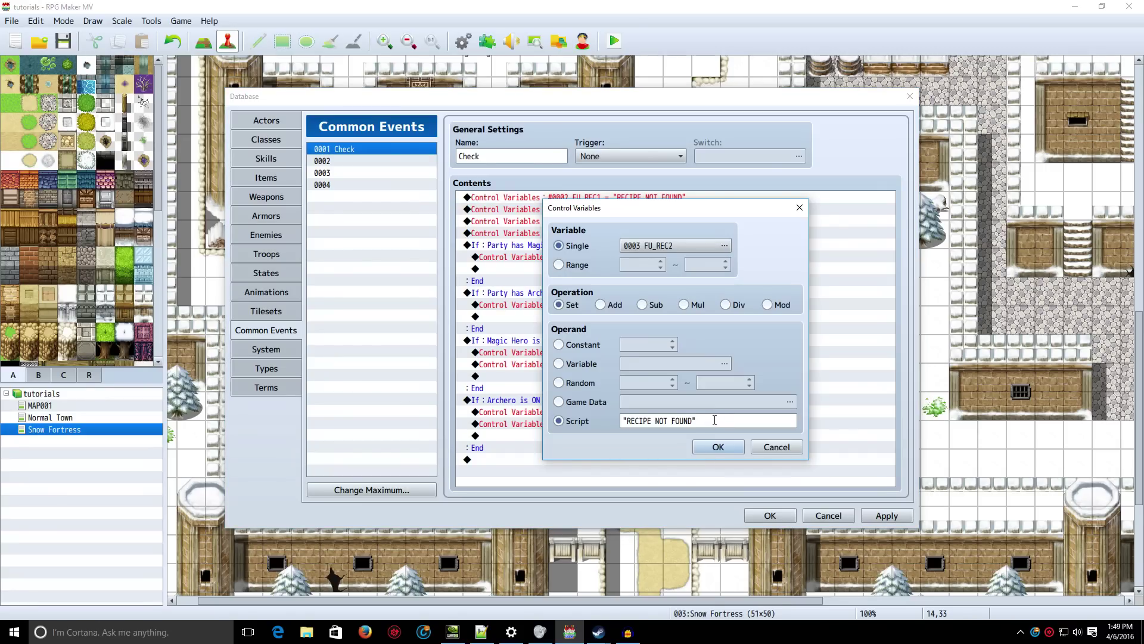
{"action": "key", "text": "Escape"}
{"action": "left_click", "coordinate": [612, 222]}
{"action": "double_click", "coordinate": [614, 222]}
{"action": "key", "text": "Return"}
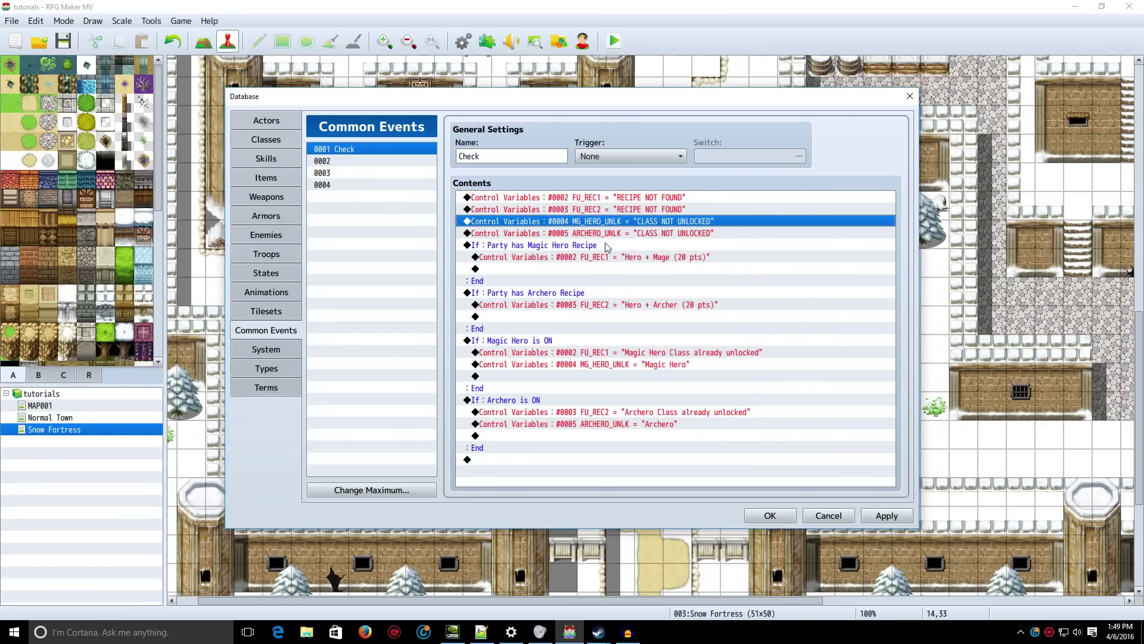
{"action": "left_click", "coordinate": [603, 233]}
{"action": "double_click", "coordinate": [603, 233]}
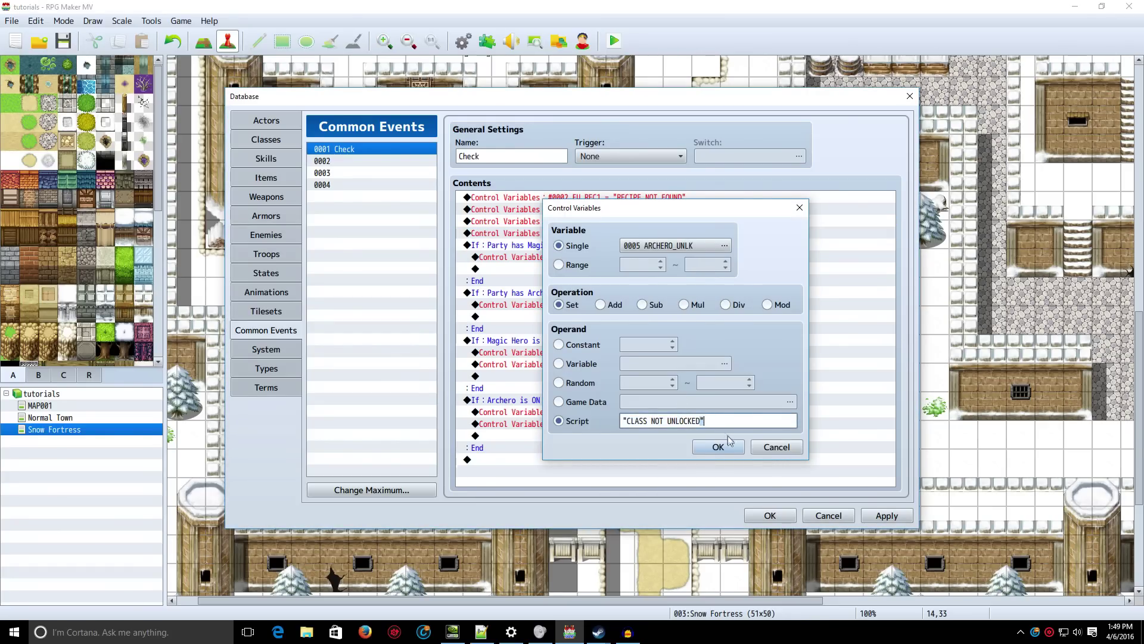
{"action": "key", "text": "Escape"}
- Inspect the item condition of the branch that checks for the Magic Hero Recipe
{"action": "left_click", "coordinate": [573, 259]}
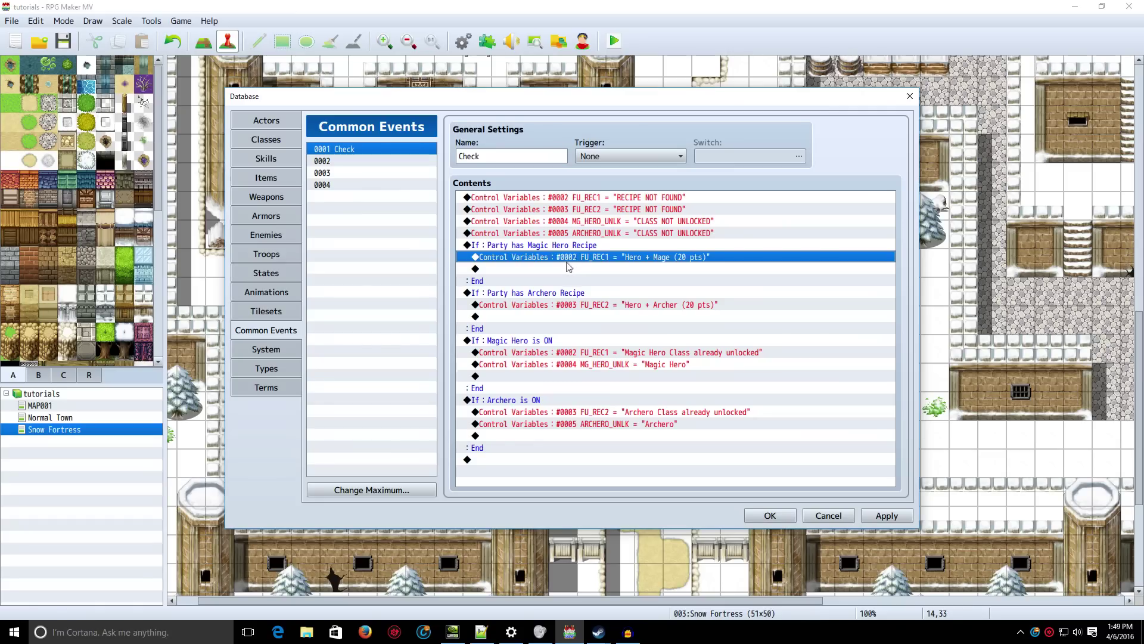
{"action": "double_click", "coordinate": [547, 246]}
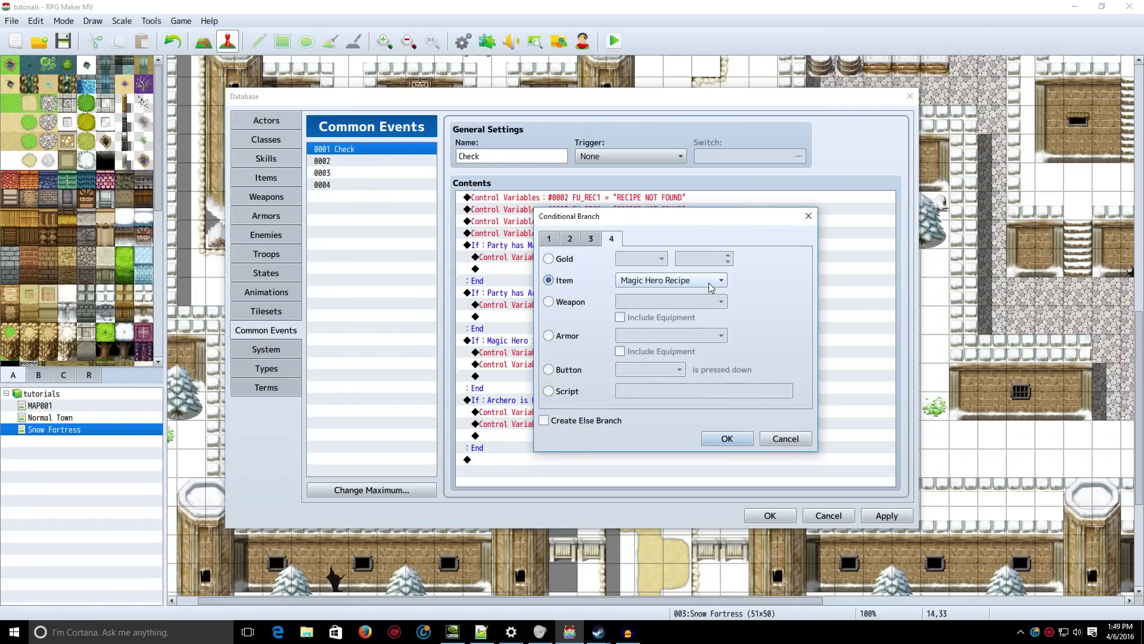
{"action": "key", "text": "Escape"}
- Open the FU_REC1 command in the Magic Hero Recipe branch and examine its script's class combination and point cost, leaving it unedited
{"action": "double_click", "coordinate": [546, 261]}
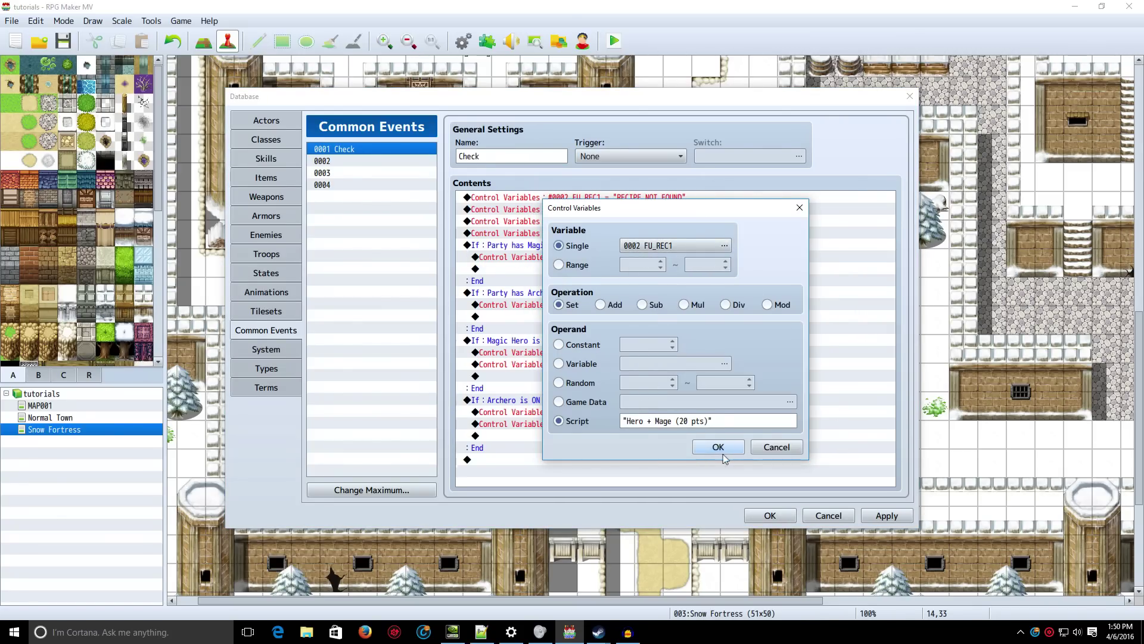
{"action": "left_click_drag", "start_coordinate": [651, 213], "coordinate": [747, 234]}
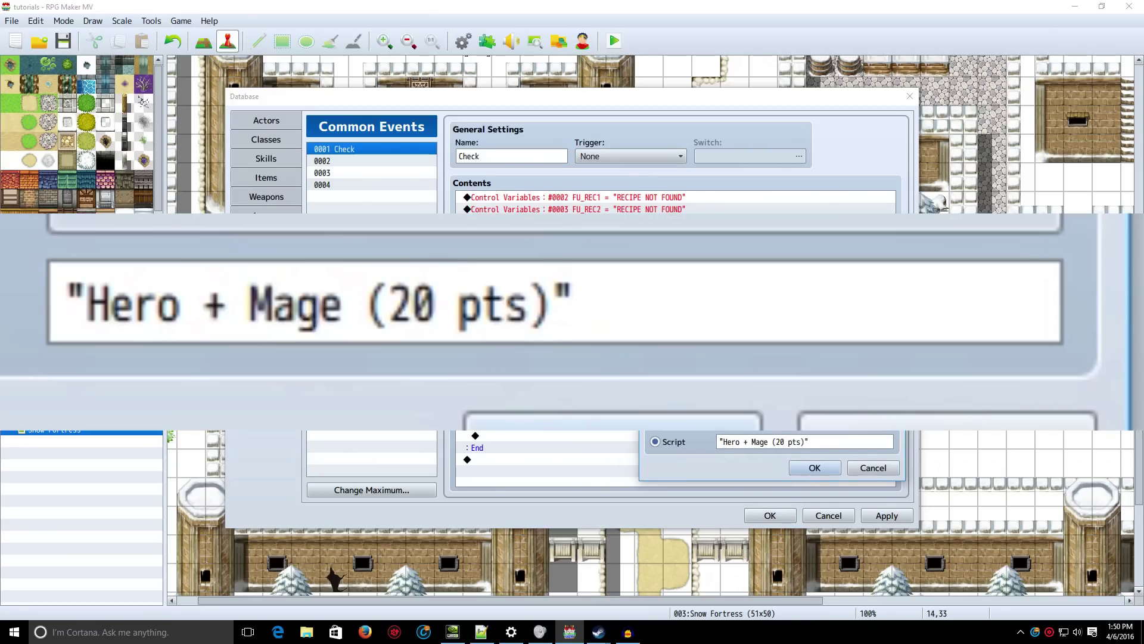
{"action": "left_click", "coordinate": [727, 442]}
{"action": "left_click_drag", "start_coordinate": [727, 442], "coordinate": [779, 446]}
{"action": "left_click", "coordinate": [779, 447]}
{"action": "key", "text": "shift+End"}
{"action": "left_click", "coordinate": [774, 444]}
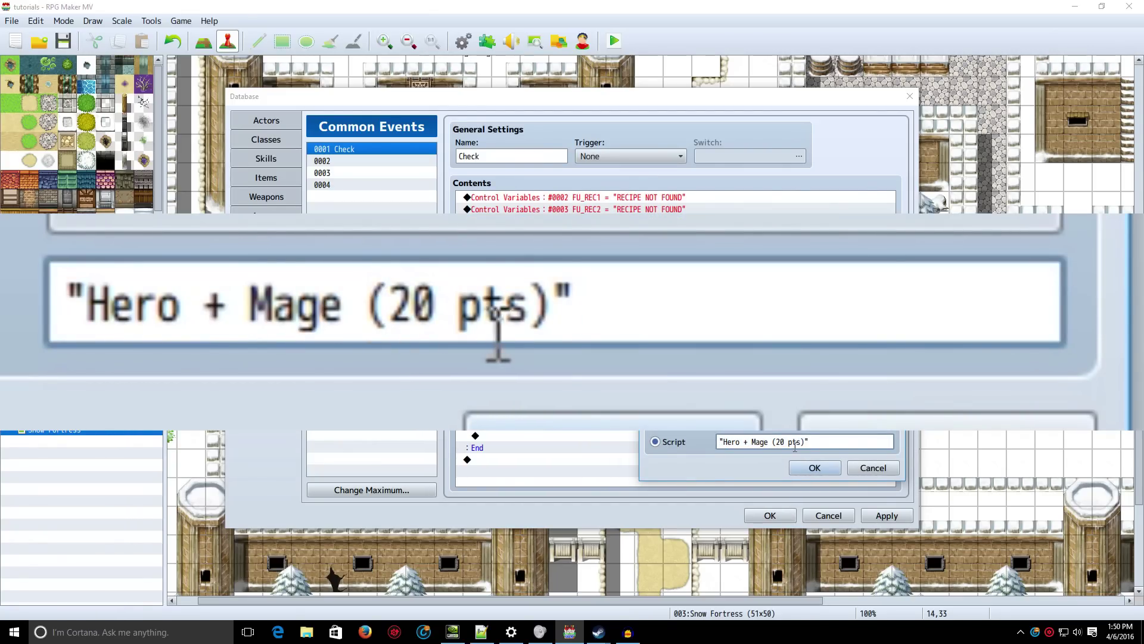
{"action": "left_click_drag", "start_coordinate": [803, 442], "coordinate": [778, 442]}
{"action": "left_click", "coordinate": [841, 447]}
{"action": "left_click", "coordinate": [867, 466]}
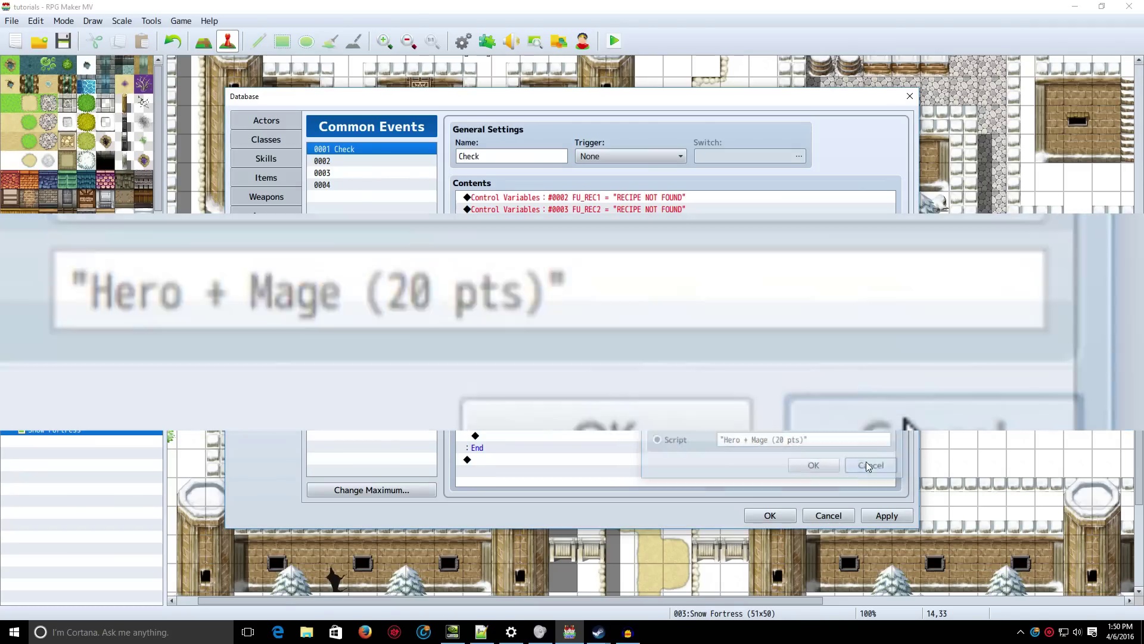
- Open the Archero Recipe branch's condition, check the item choices and keep Archero Recipe as the required item
{"action": "left_click", "coordinate": [551, 305]}
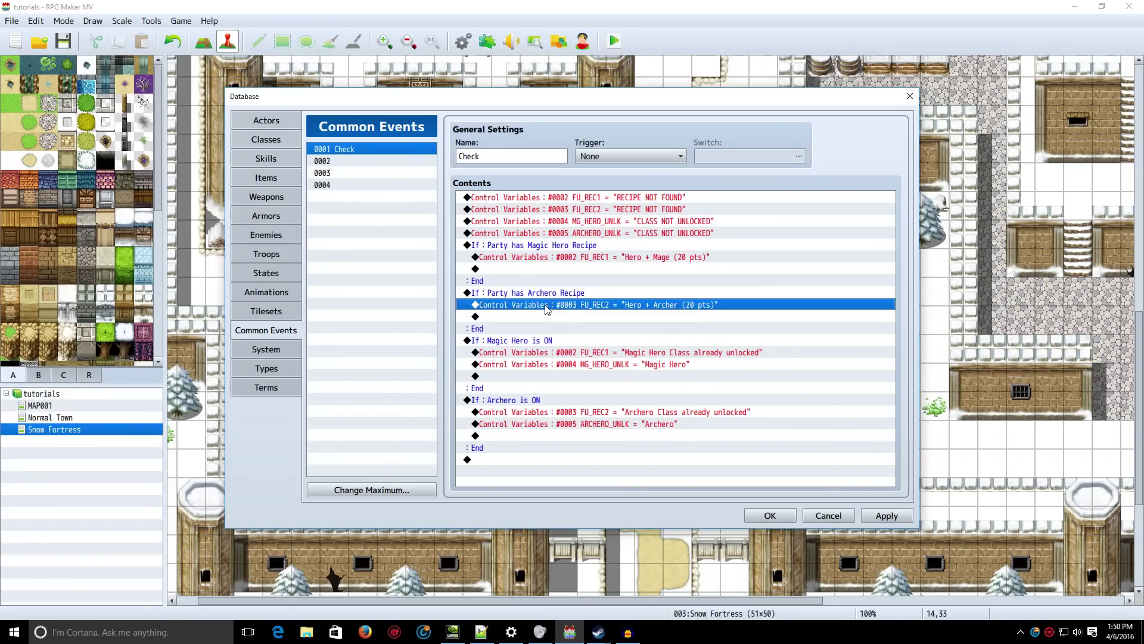
{"action": "left_click", "coordinate": [543, 295]}
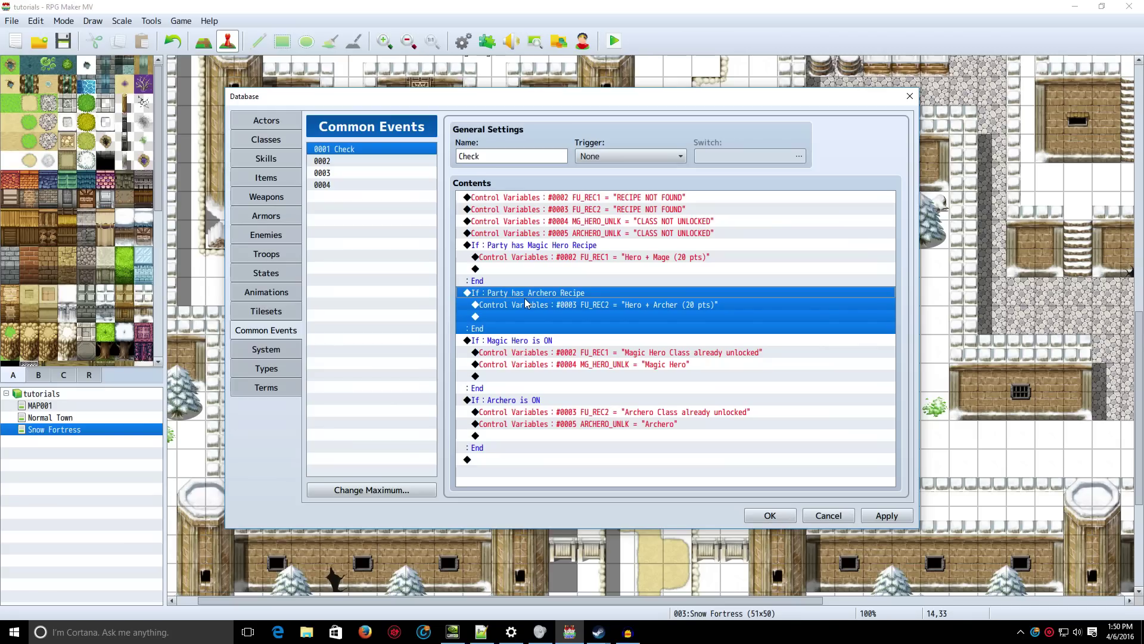
{"action": "double_click", "coordinate": [559, 314]}
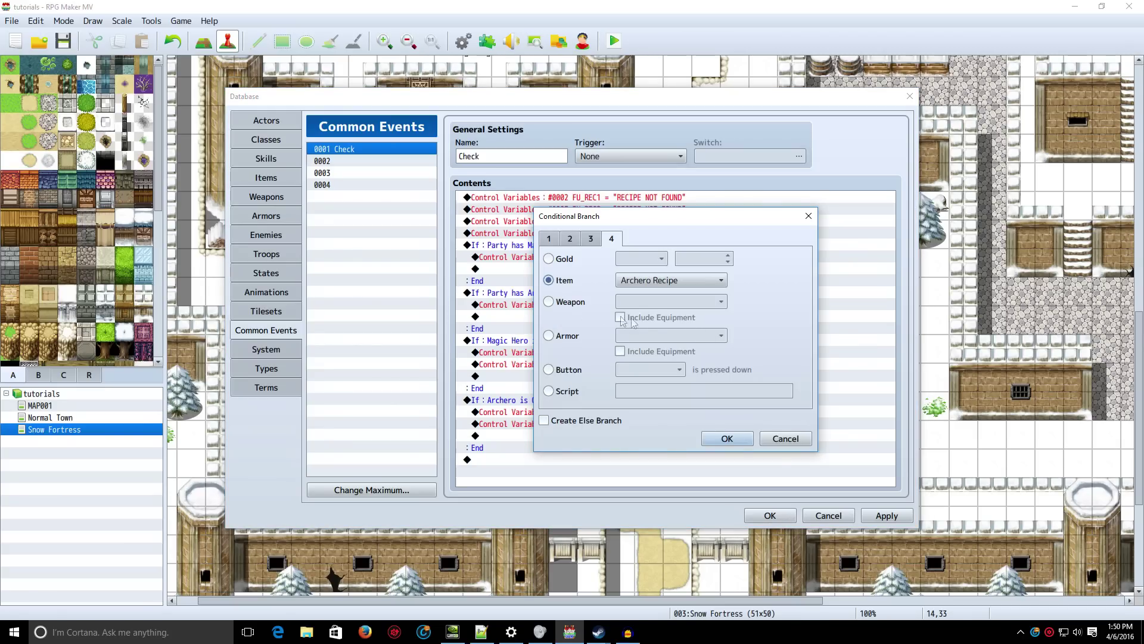
{"action": "left_click", "coordinate": [647, 284]}
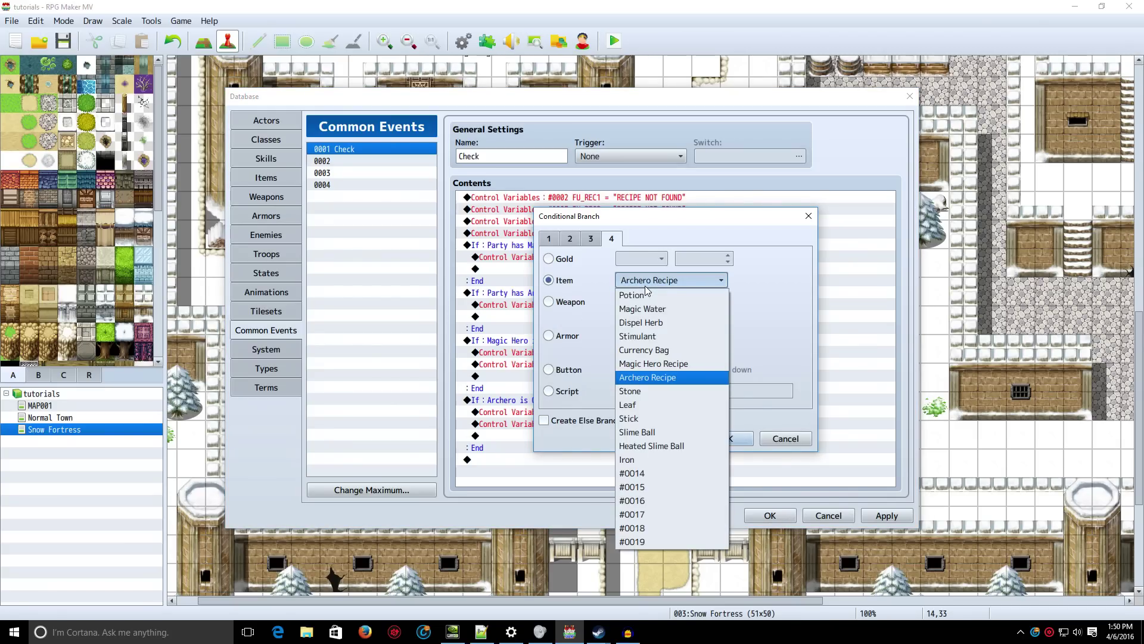
{"action": "left_click", "coordinate": [653, 378]}
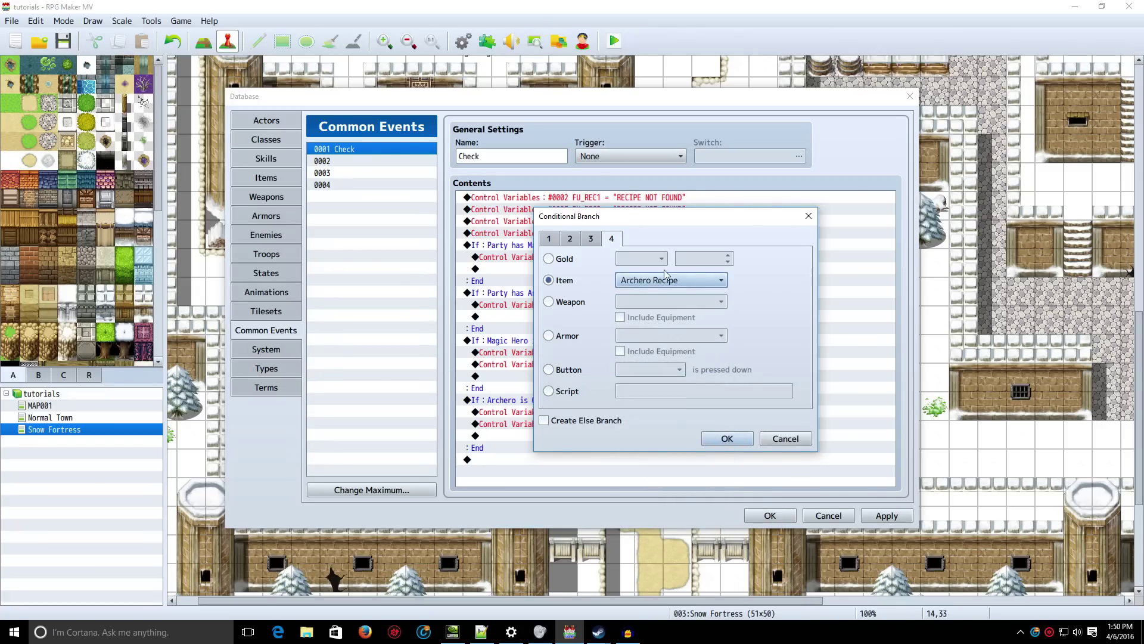
{"action": "key", "text": "Return"}
- Inspect the variable and script text of the FU_REC2 command inside the Archero Recipe branch
{"action": "left_click", "coordinate": [560, 304]}
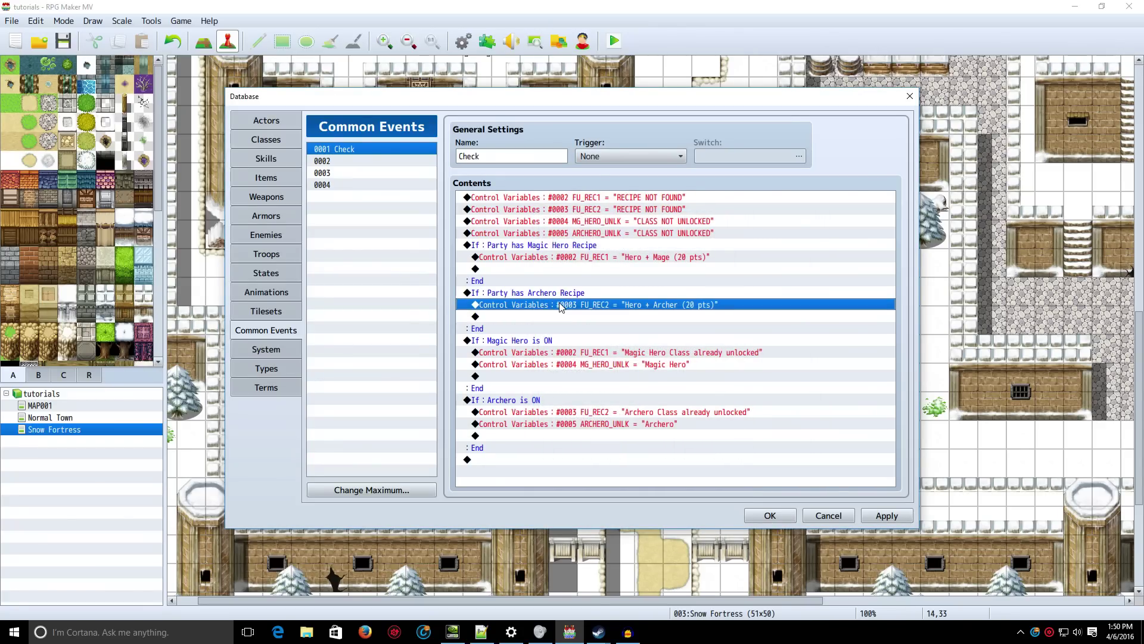
{"action": "left_click", "coordinate": [553, 296]}
{"action": "double_click", "coordinate": [559, 306]}
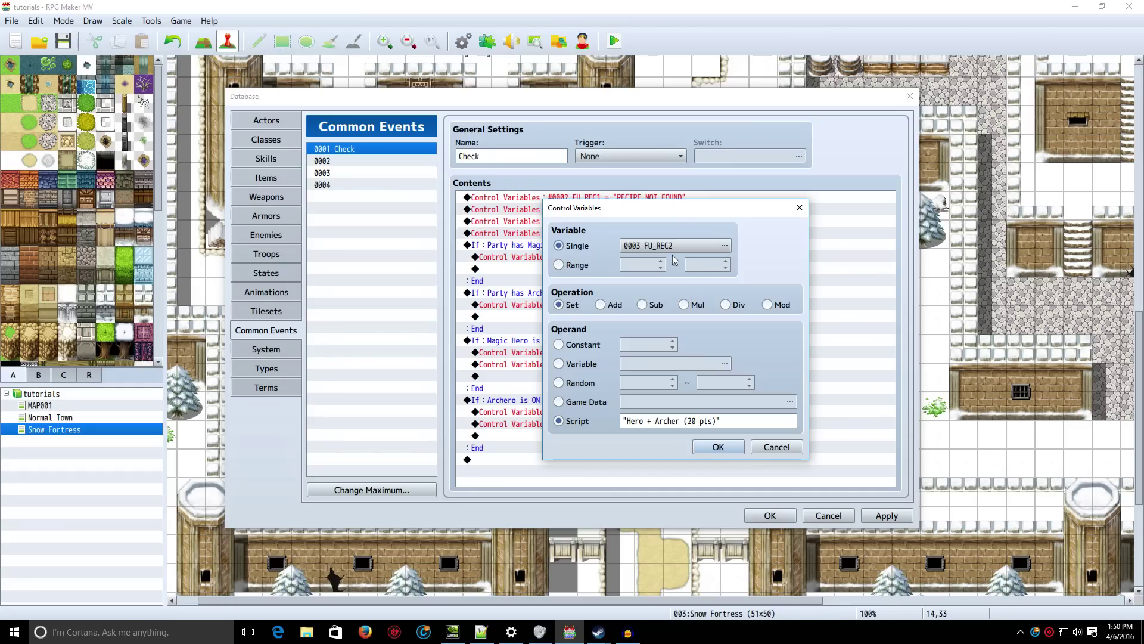
{"action": "mouse_move", "coordinate": [727, 421]}
{"action": "left_mouse_down"}
{"action": "mouse_move", "coordinate": [622, 421]}
{"action": "mouse_move", "coordinate": [726, 420]}
{"action": "left_mouse_up"}
{"action": "key", "text": "Return"}
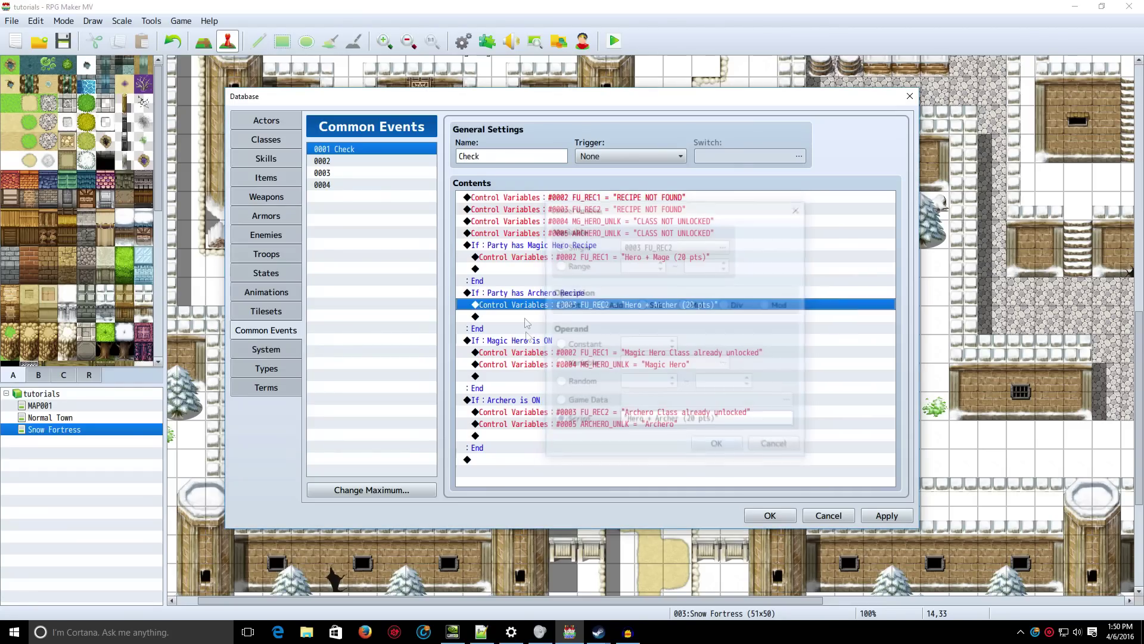
- Inspect the switch and state required by the Magic Hero conditional branch, leaving the condition unedited
{"action": "left_click", "coordinate": [528, 344]}
{"action": "double_click", "coordinate": [528, 344]}
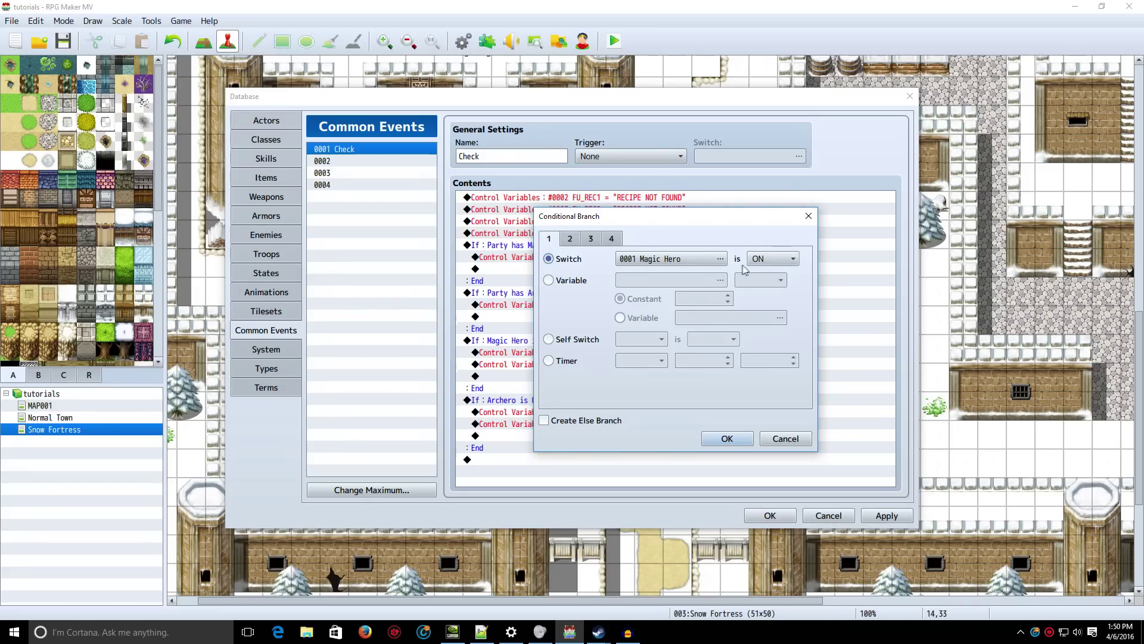
{"action": "left_click", "coordinate": [763, 256]}
{"action": "key", "text": "Escape"}
{"action": "key", "text": "Escape"}
- Inspect the Archero conditional branch's switch and keep its required state as ON
{"action": "left_click", "coordinate": [580, 395]}
{"action": "double_click", "coordinate": [580, 396]}
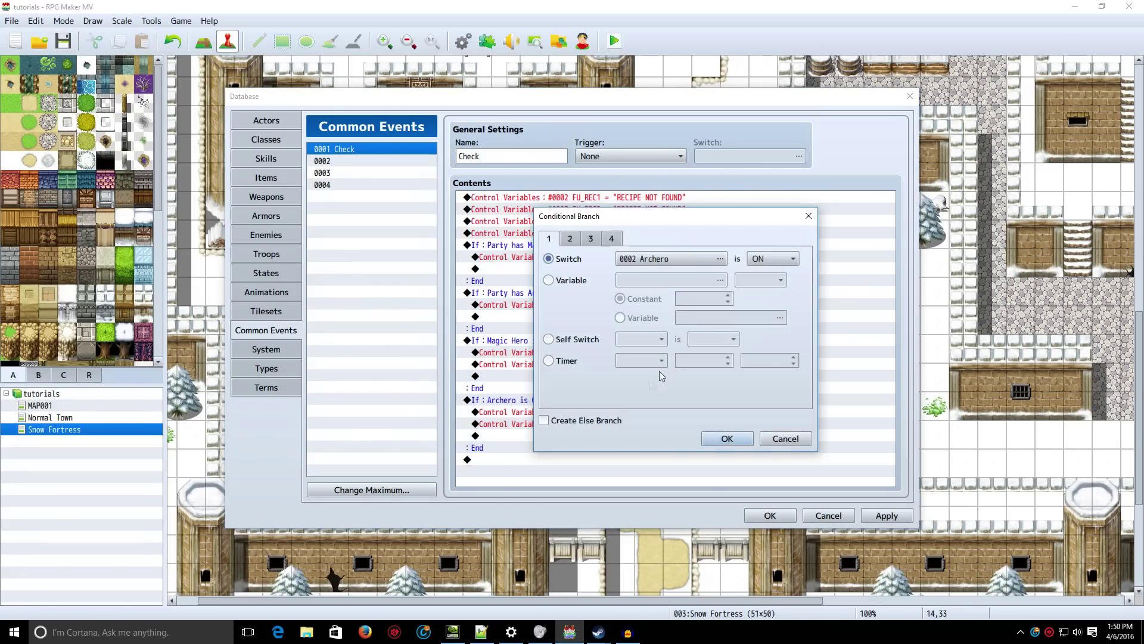
{"action": "left_click", "coordinate": [790, 258]}
{"action": "left_click", "coordinate": [763, 270]}
{"action": "key", "text": "Return"}
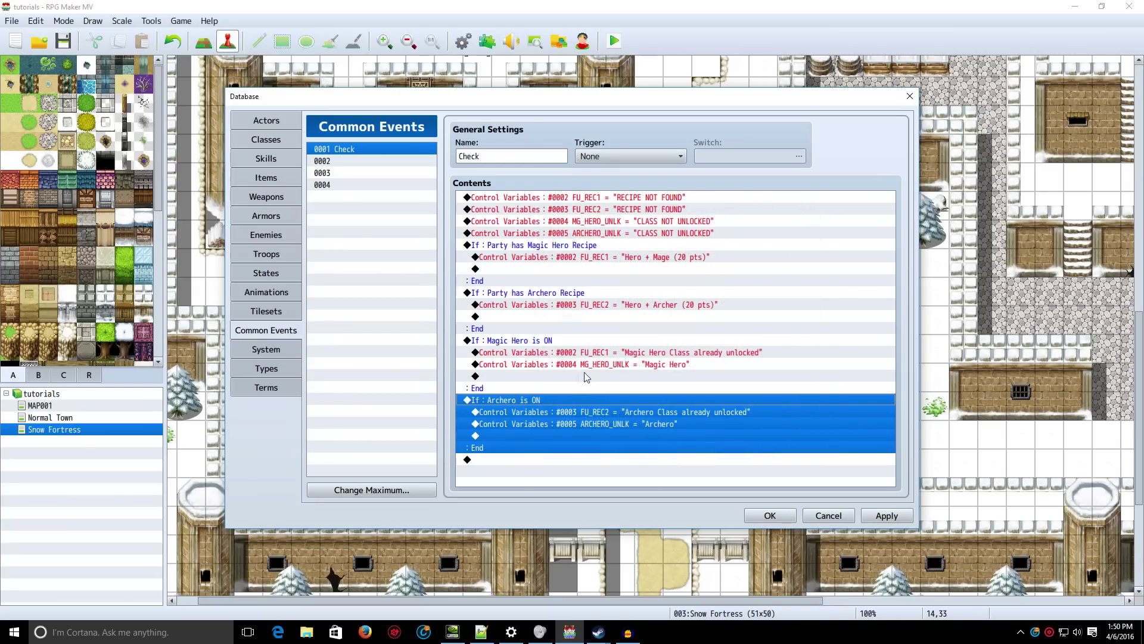
- Inspect the variable and script text of the FU_REC1 command inside the Magic Hero is ON branch
{"action": "left_click", "coordinate": [542, 344]}
{"action": "left_click", "coordinate": [546, 354]}
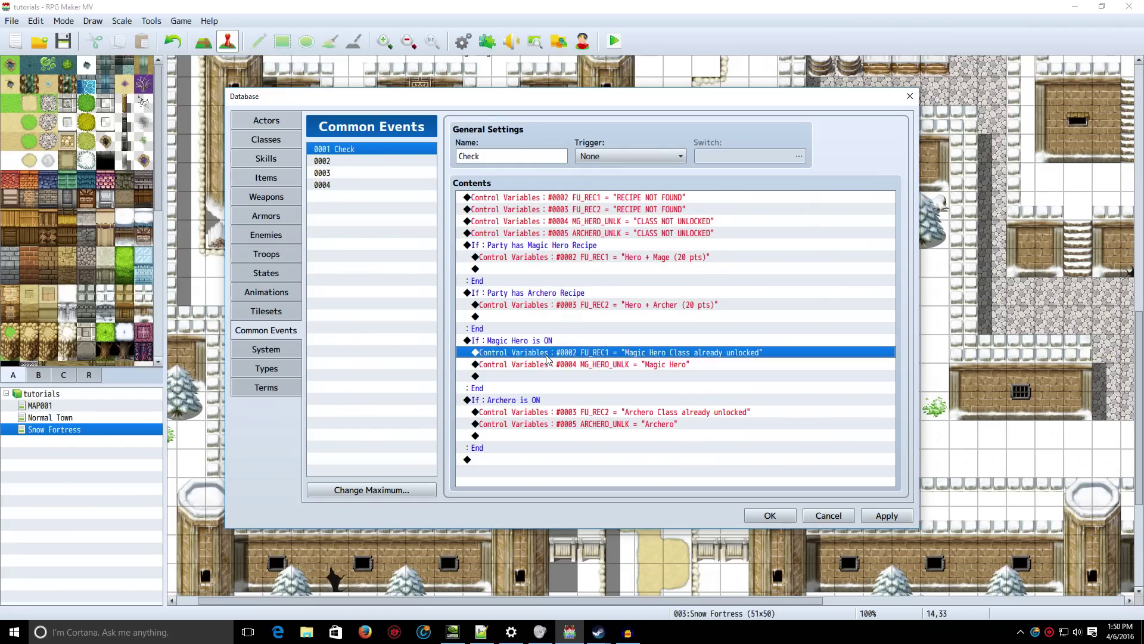
{"action": "double_click", "coordinate": [644, 354]}
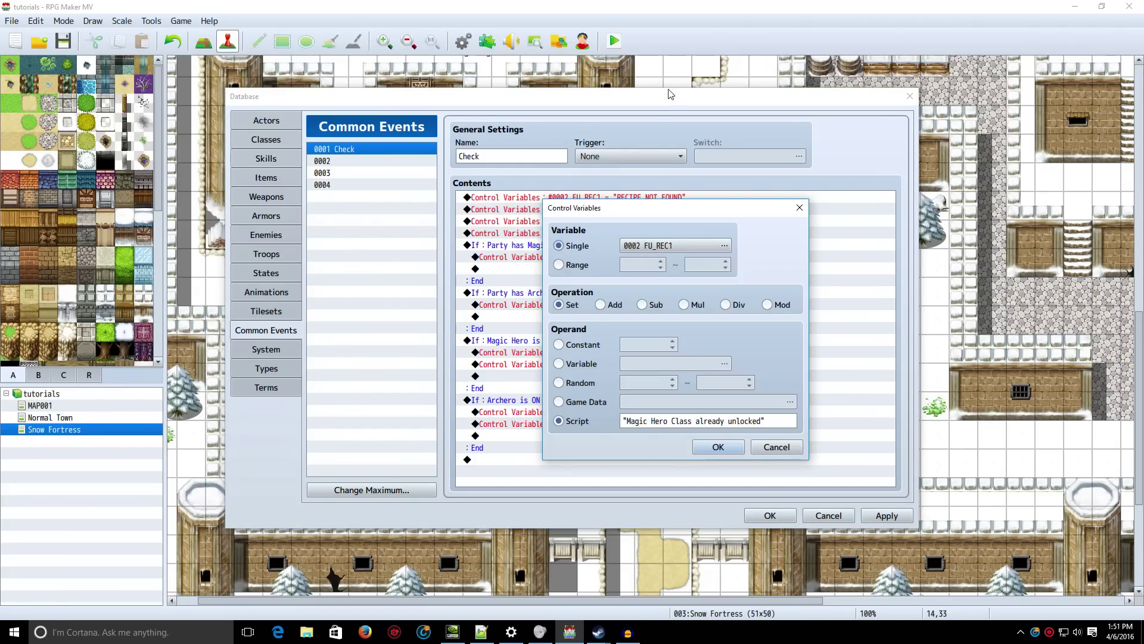
{"action": "left_click", "coordinate": [653, 422]}
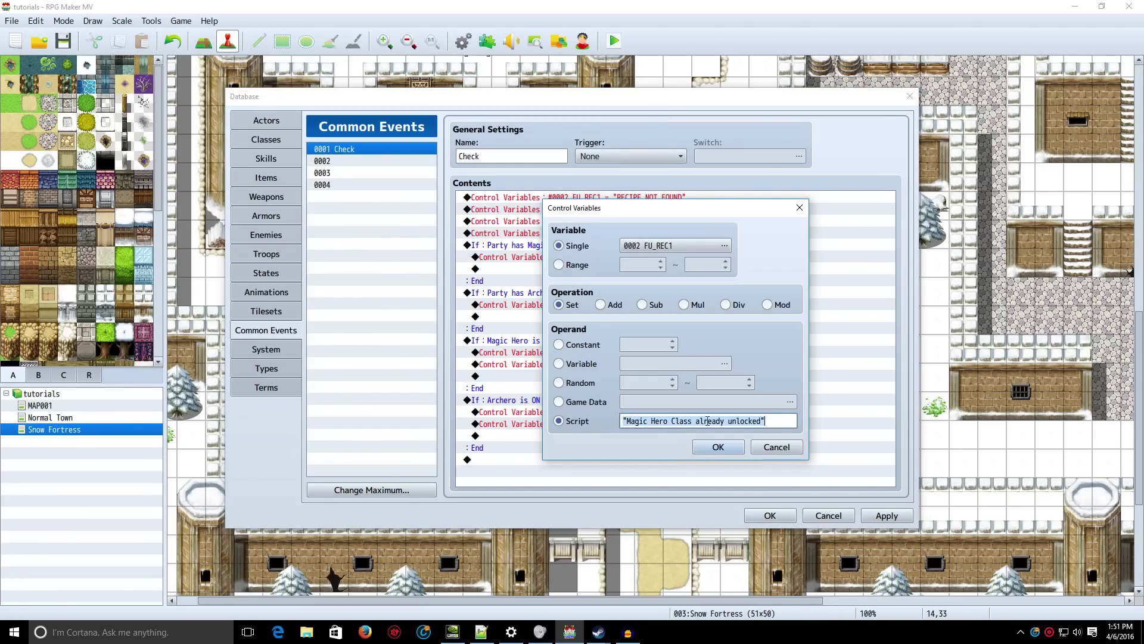
{"action": "left_click", "coordinate": [707, 421]}
{"action": "left_click_drag", "start_coordinate": [741, 422], "coordinate": [803, 421]}
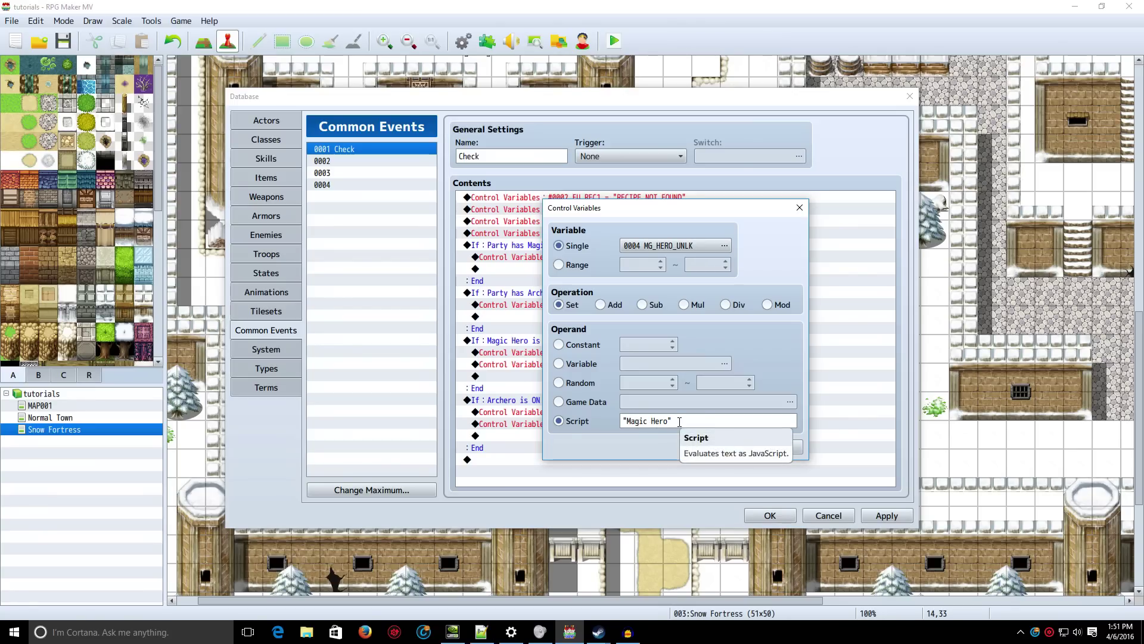
- Inspect the script text assigned to MG_HERO_UNLK and ARCHERO_UNLK in the two class switch branches
{"action": "key", "text": "Return"}
{"action": "double_click", "coordinate": [713, 427]}
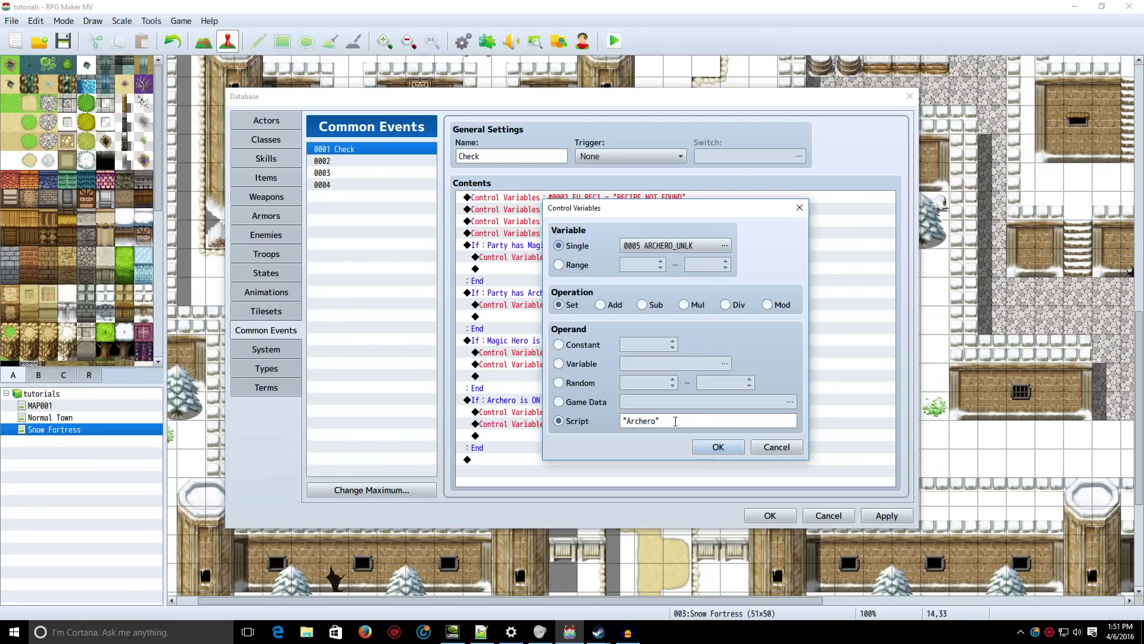
{"action": "key", "text": "Return"}
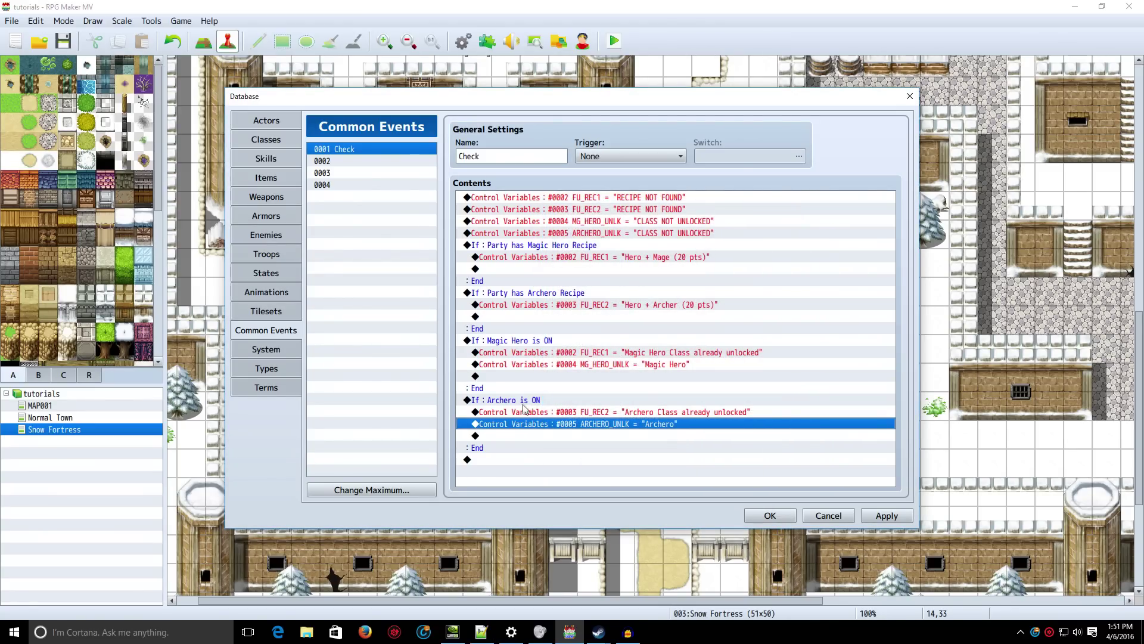
{"action": "left_click", "coordinate": [621, 436]}
{"action": "left_click", "coordinate": [626, 424]}
- Review the Magic Hero Recipe and Archero Recipe item entries, then close the database
{"action": "left_click", "coordinate": [285, 175]}
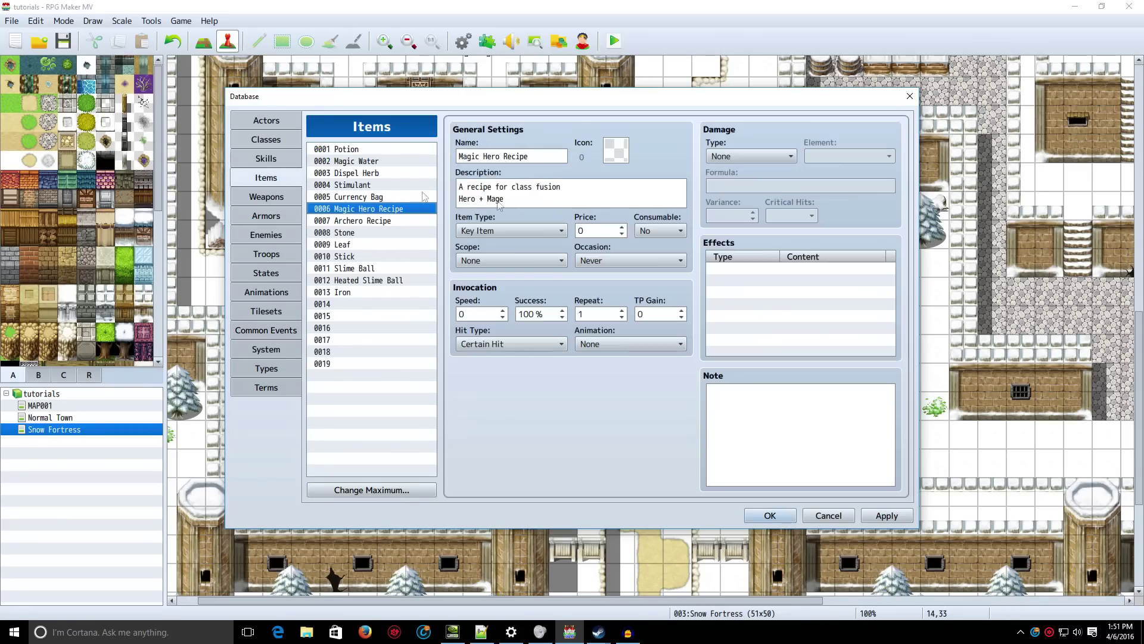
{"action": "left_click", "coordinate": [374, 224]}
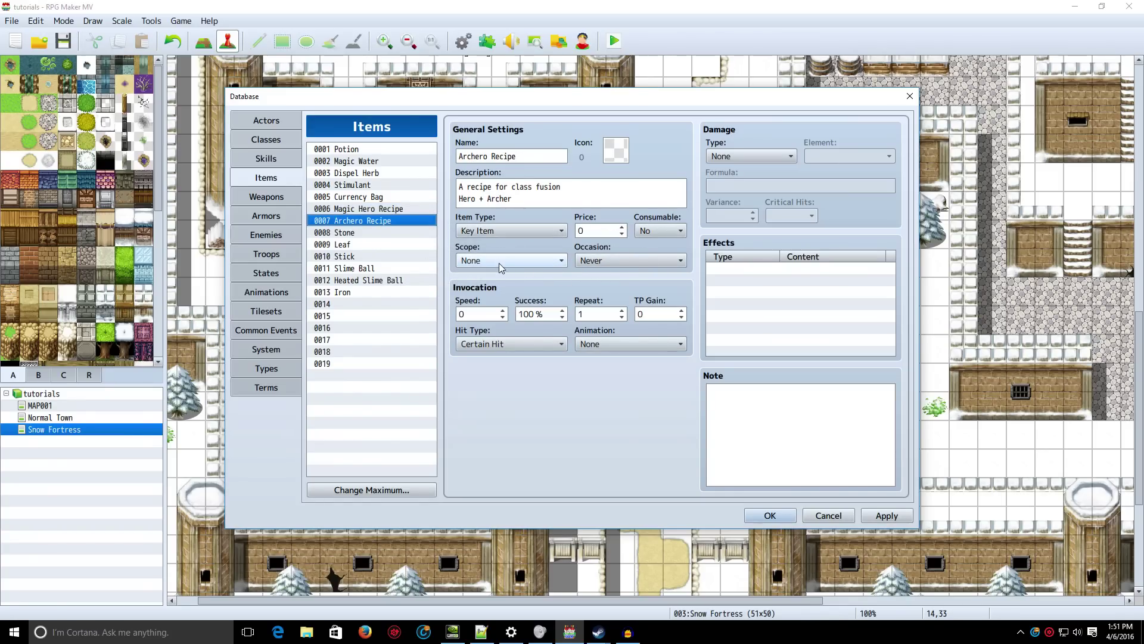
{"action": "key", "text": "Escape"}
- Open map event EV001 and inspect the color tone and duration of its Tint Screen command
{"action": "double_click", "coordinate": [510, 233]}
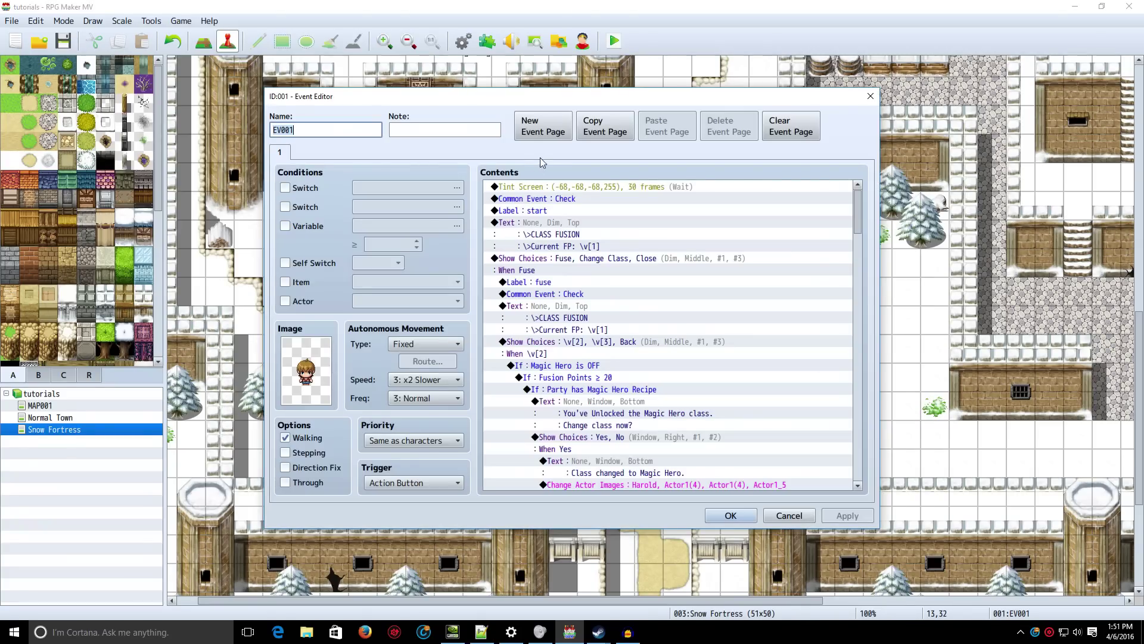
{"action": "left_click", "coordinate": [540, 189]}
{"action": "double_click", "coordinate": [542, 189]}
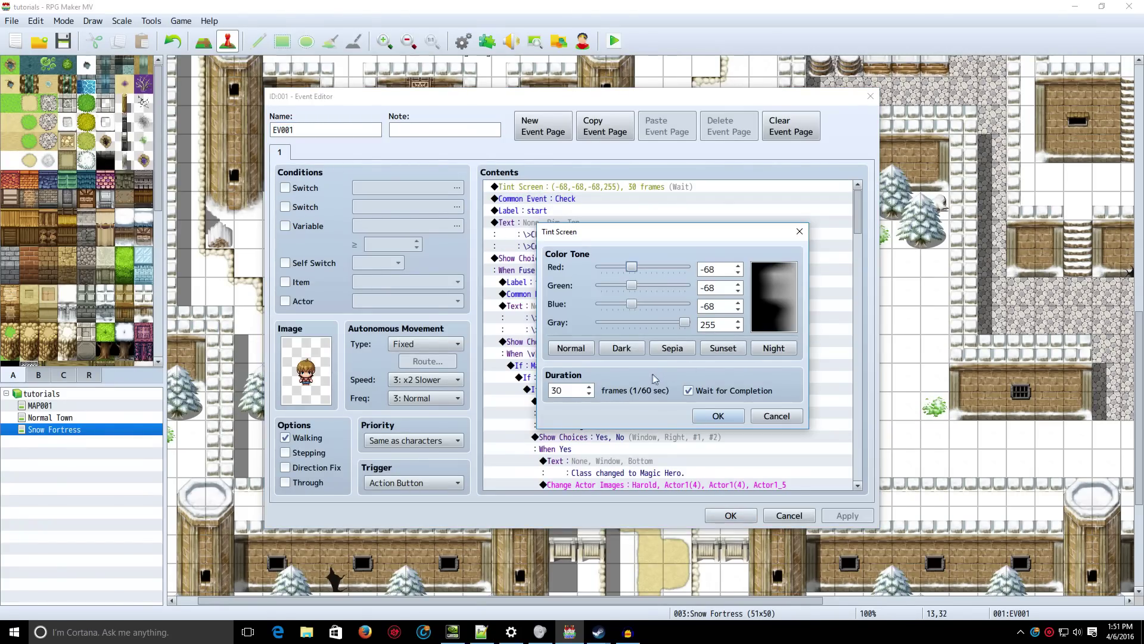
{"action": "left_click_drag", "start_coordinate": [566, 394], "coordinate": [531, 389]}
{"action": "key", "text": "Return"}
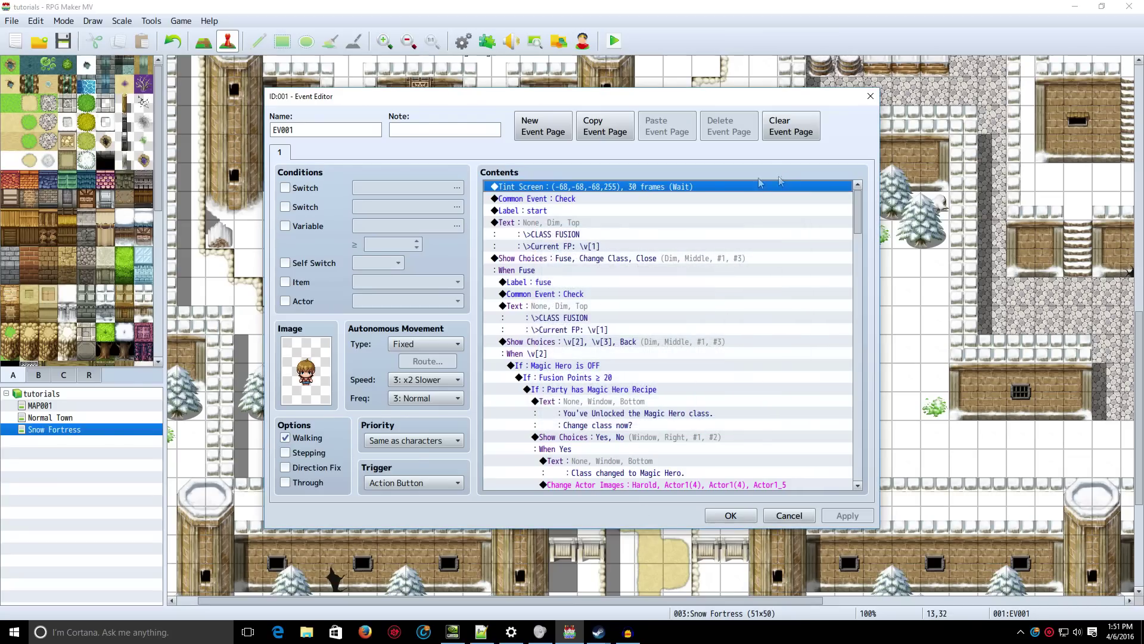
- Examine the Check common event call and the start label near the beginning of EV001's contents
{"action": "left_click", "coordinate": [557, 203]}
{"action": "left_click", "coordinate": [573, 233]}
{"action": "left_click", "coordinate": [560, 210]}
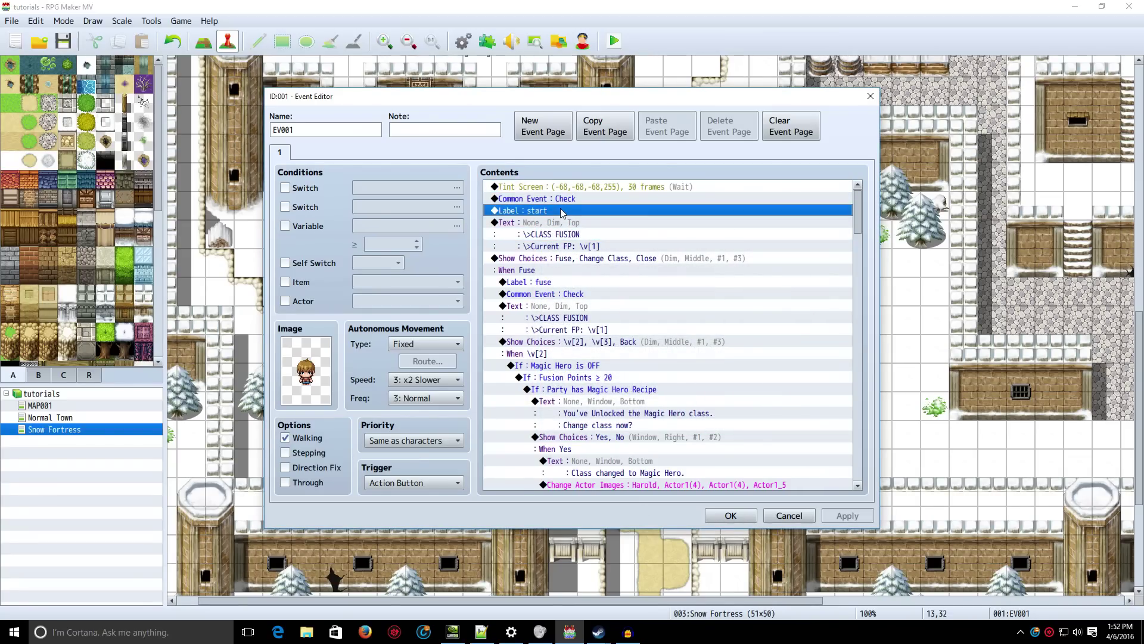
{"action": "left_click", "coordinate": [561, 200]}
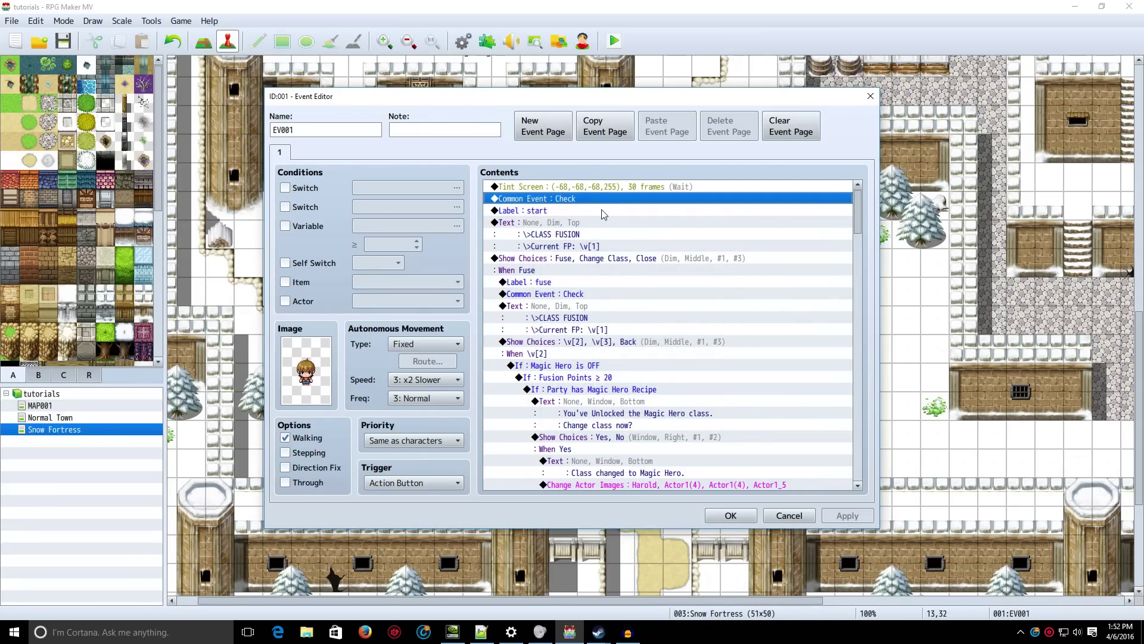
{"action": "left_click", "coordinate": [556, 210]}
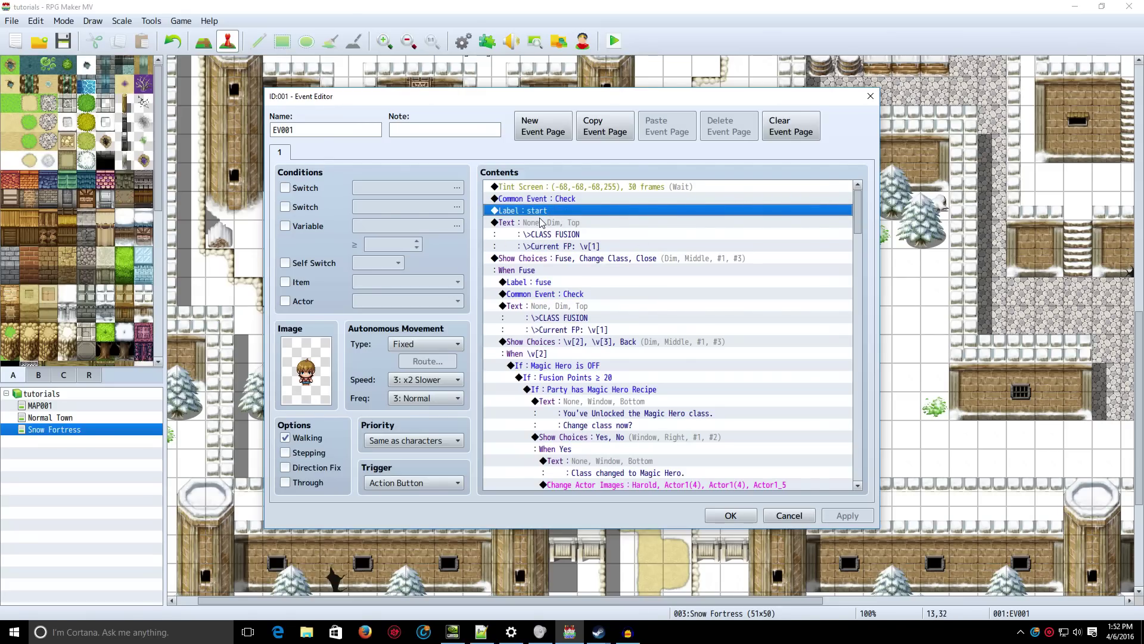
- Inspect the first CLASS FUSION text command below the start label, leaving its message and window settings unedited
{"action": "left_click", "coordinate": [540, 222]}
{"action": "right_click", "coordinate": [539, 219]}
{"action": "key", "text": "Escape"}
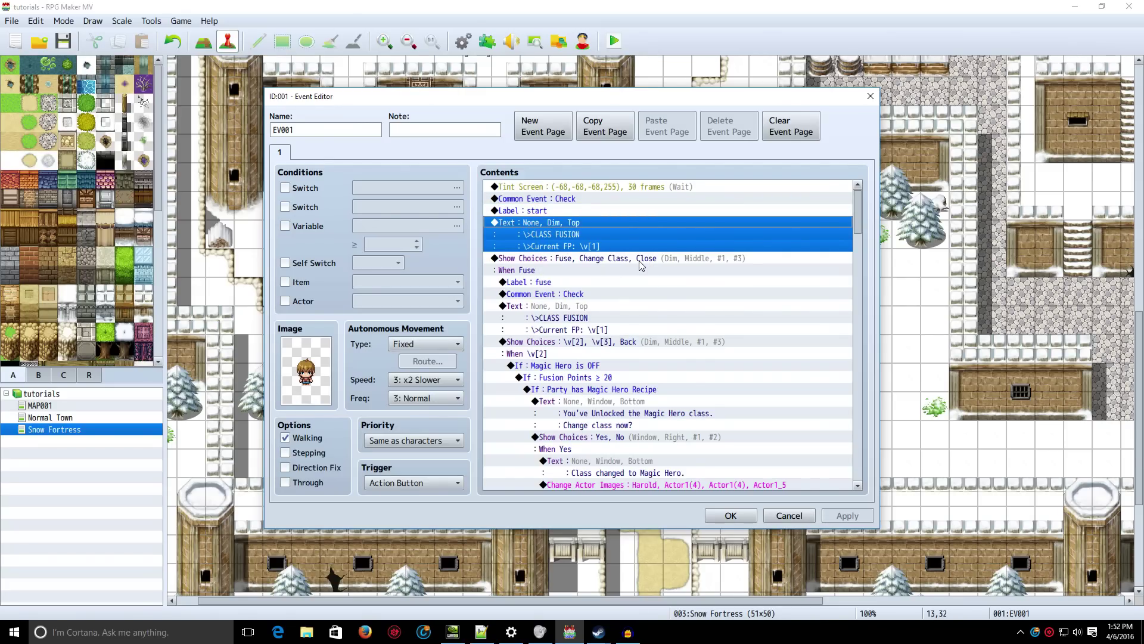
{"action": "key", "text": "Return"}
{"action": "key", "text": "Escape"}
{"action": "double_click", "coordinate": [599, 233]}
{"action": "key", "text": "Escape"}
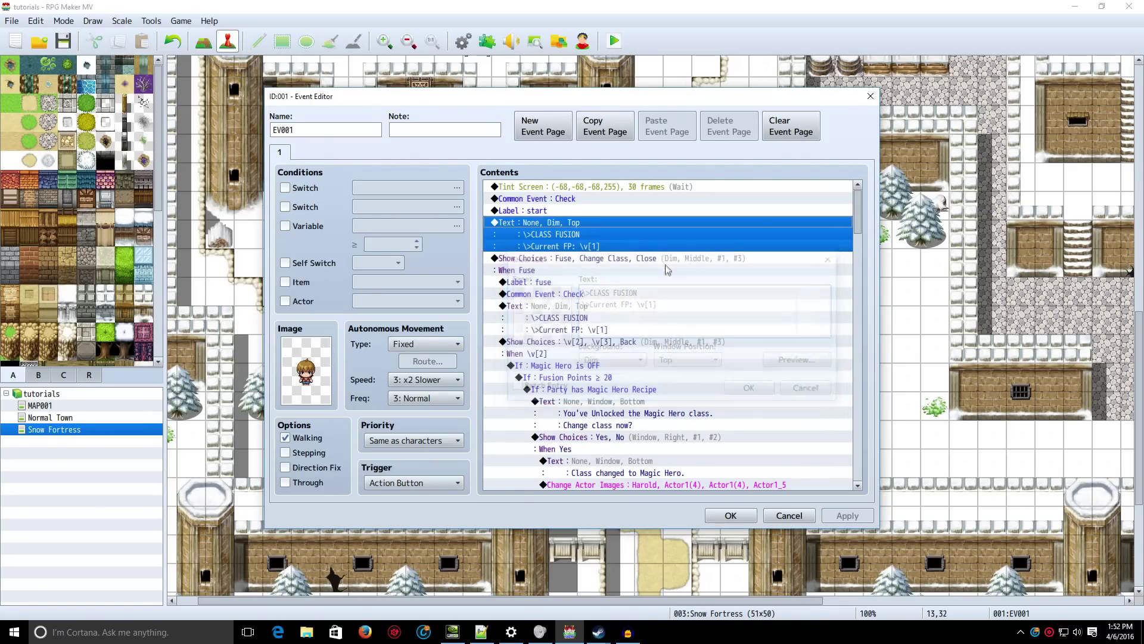
- Inspect the options and cancel behavior of the Fuse, Change Class, Close choice command without editing it
{"action": "left_click", "coordinate": [571, 260]}
{"action": "left_click", "coordinate": [586, 281]}
{"action": "left_click", "coordinate": [576, 259]}
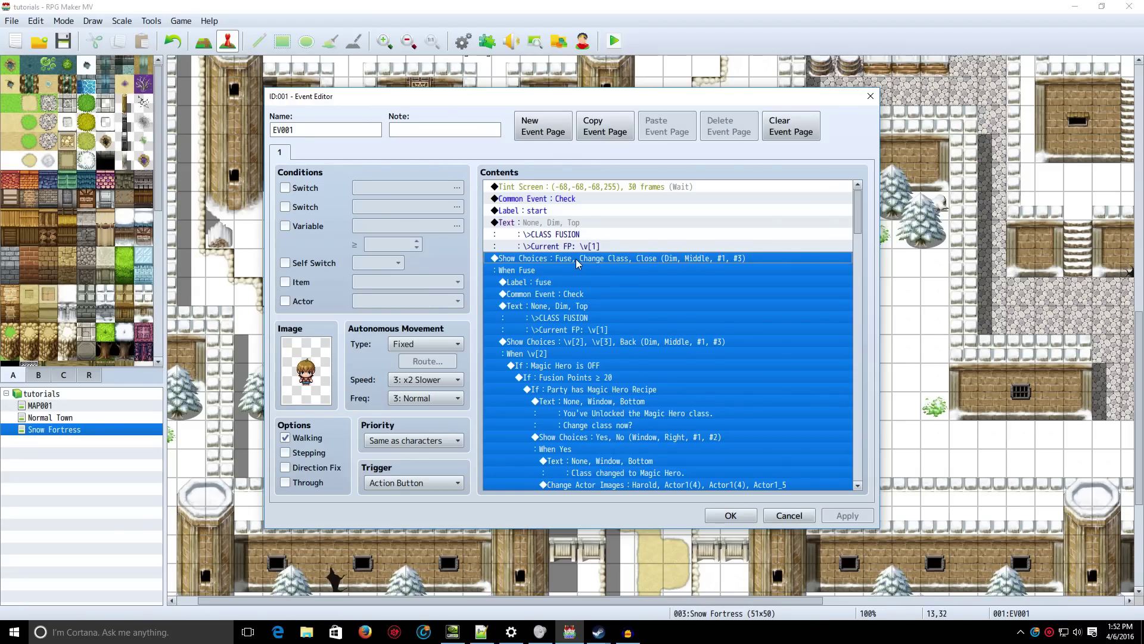
{"action": "left_click", "coordinate": [572, 282]}
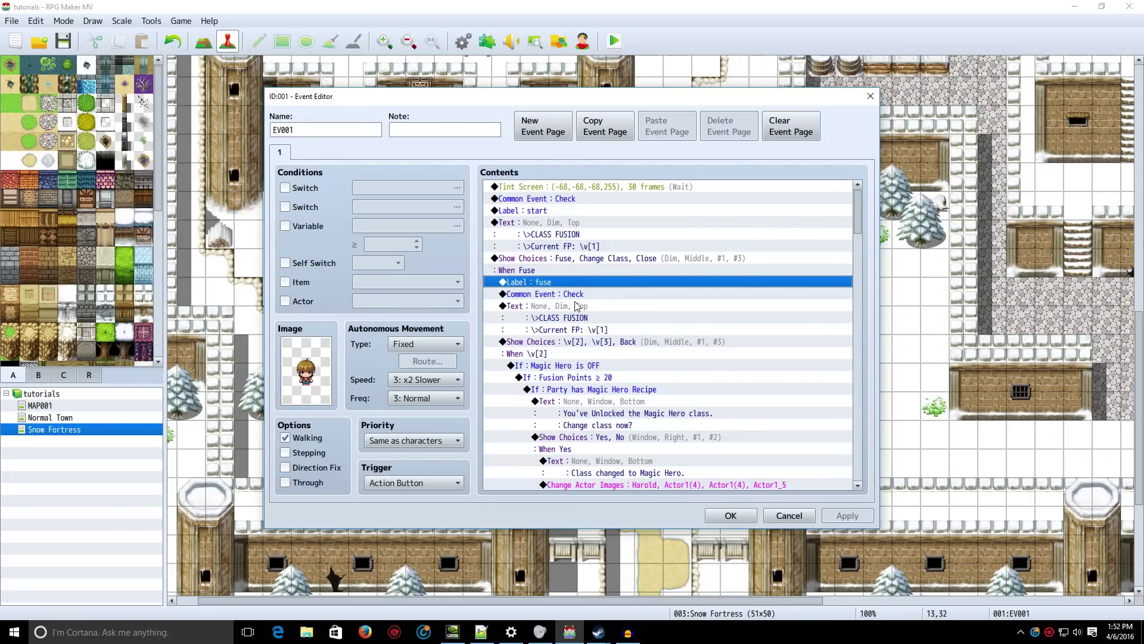
{"action": "double_click", "coordinate": [540, 260]}
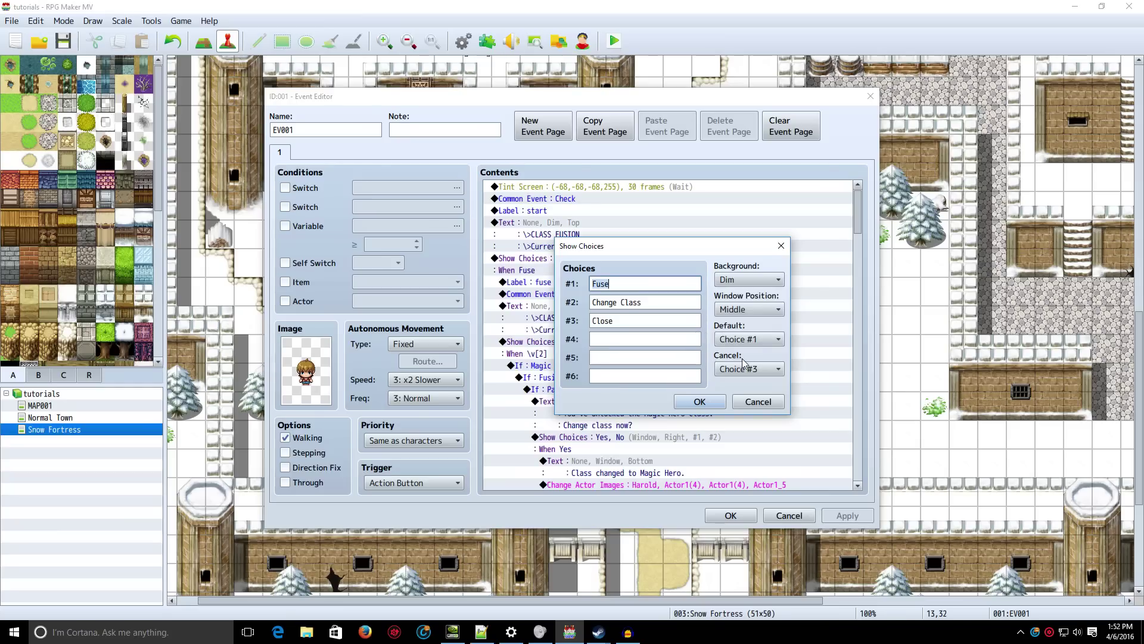
{"action": "key", "text": "Escape"}
- Examine the fuse label, Check call and CLASS FUSION text in the Fuse branch, comparing the text with the first one
{"action": "left_click", "coordinate": [548, 282]}
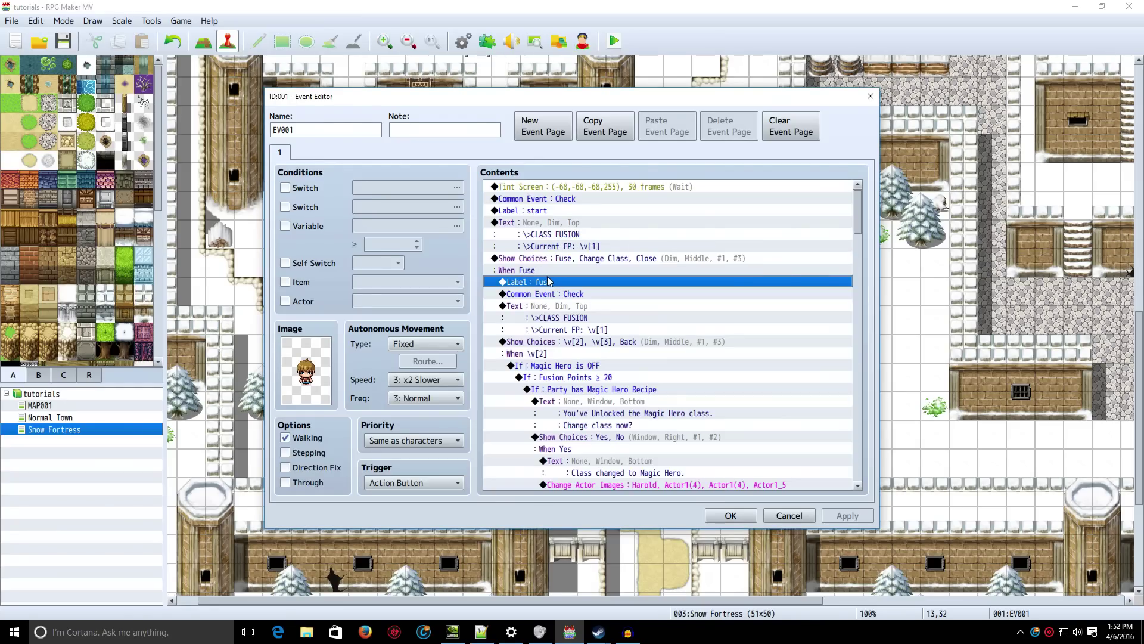
{"action": "left_click", "coordinate": [559, 295]}
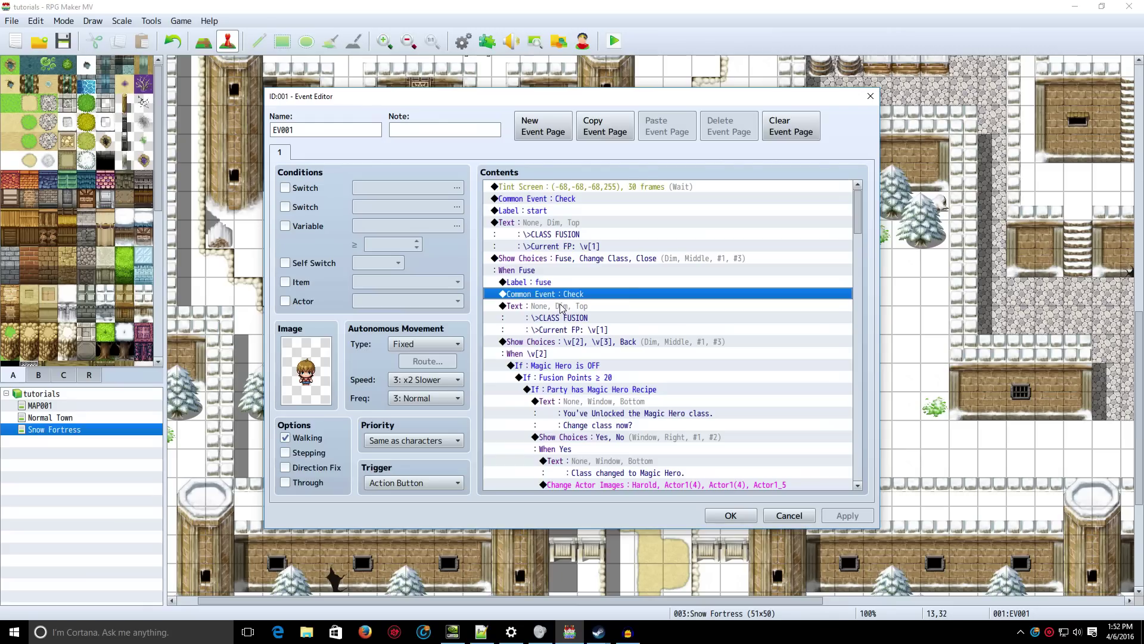
{"action": "double_click", "coordinate": [562, 309]}
{"action": "key", "text": "Escape"}
{"action": "left_click", "coordinate": [587, 228]}
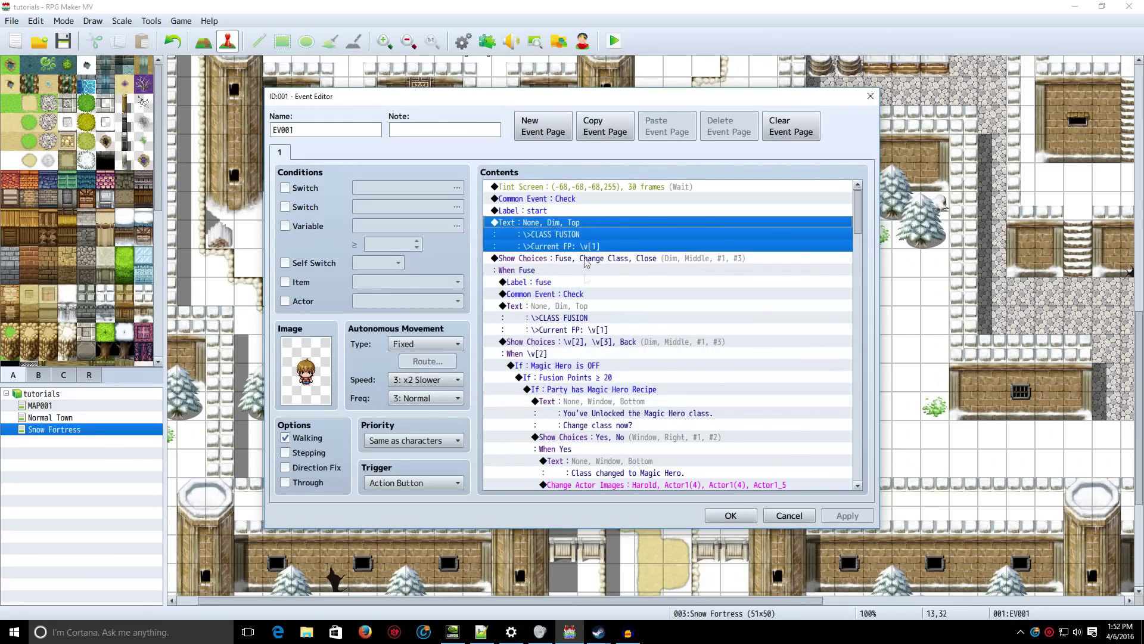
{"action": "left_click", "coordinate": [576, 308]}
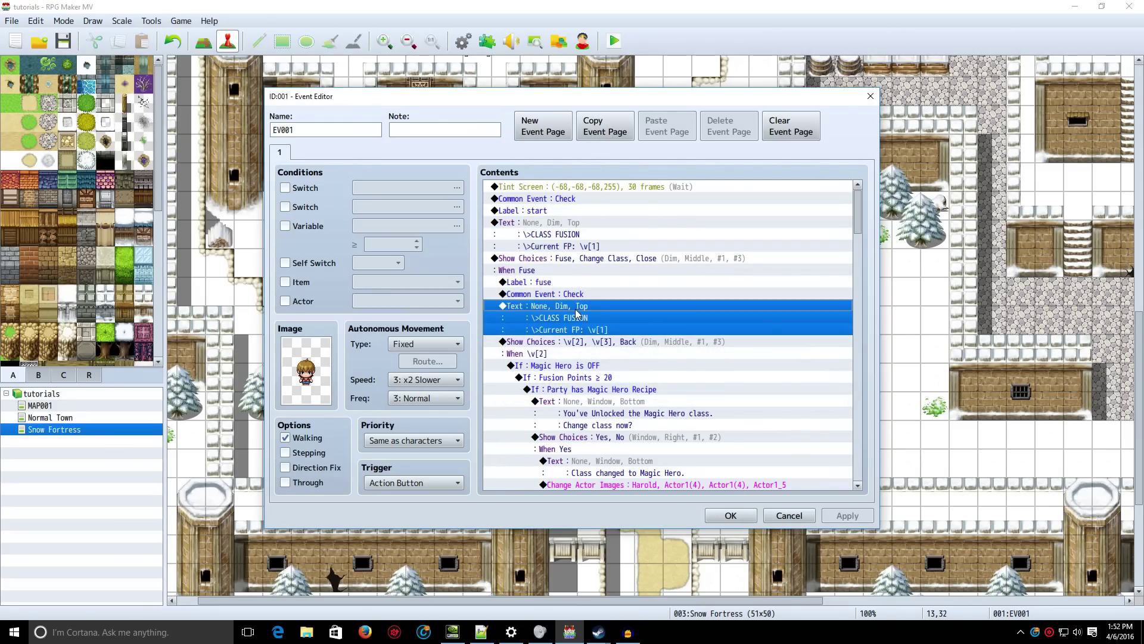
- Inspect the \v[2], \v[3] and Back entries of the Fuse branch's choice command and keep them as they are
{"action": "double_click", "coordinate": [574, 342]}
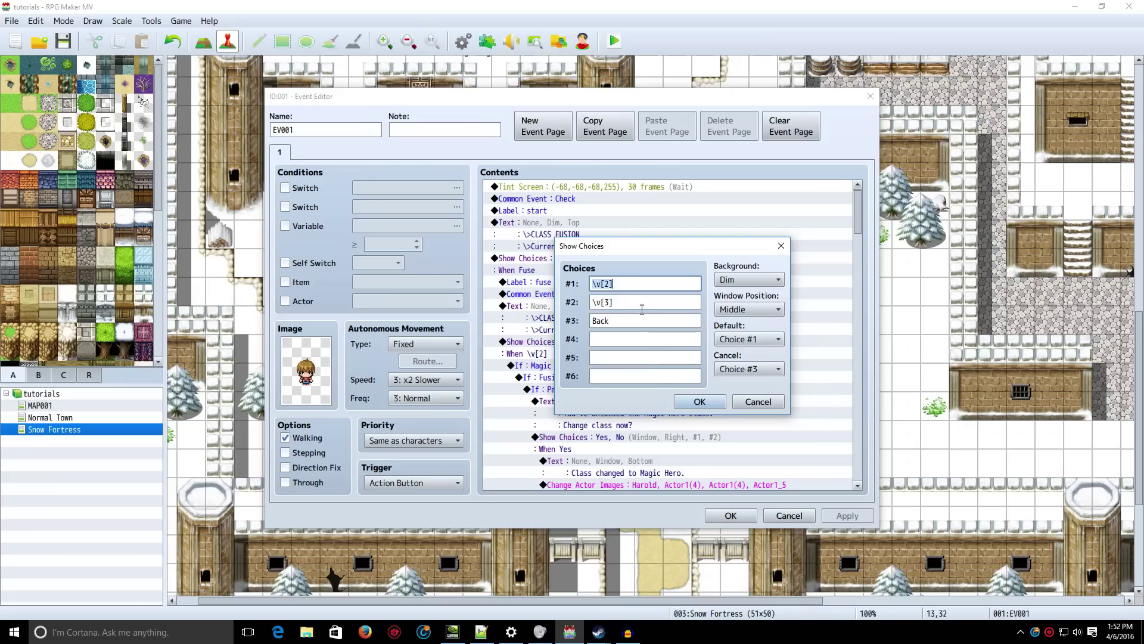
{"action": "left_click", "coordinate": [637, 292]}
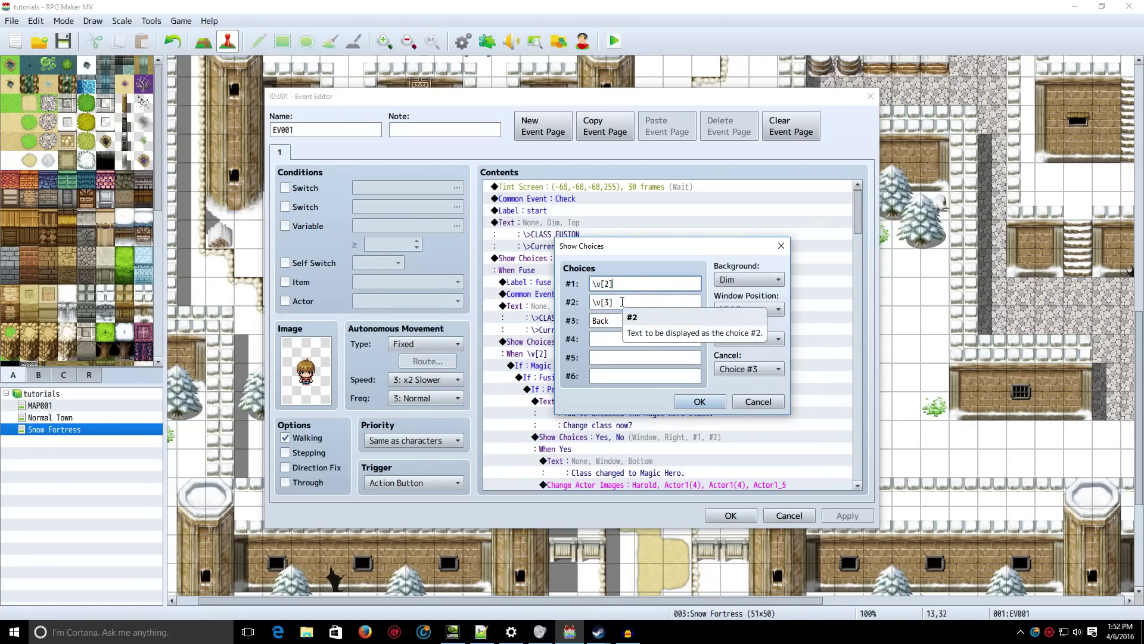
{"action": "left_click", "coordinate": [622, 301]}
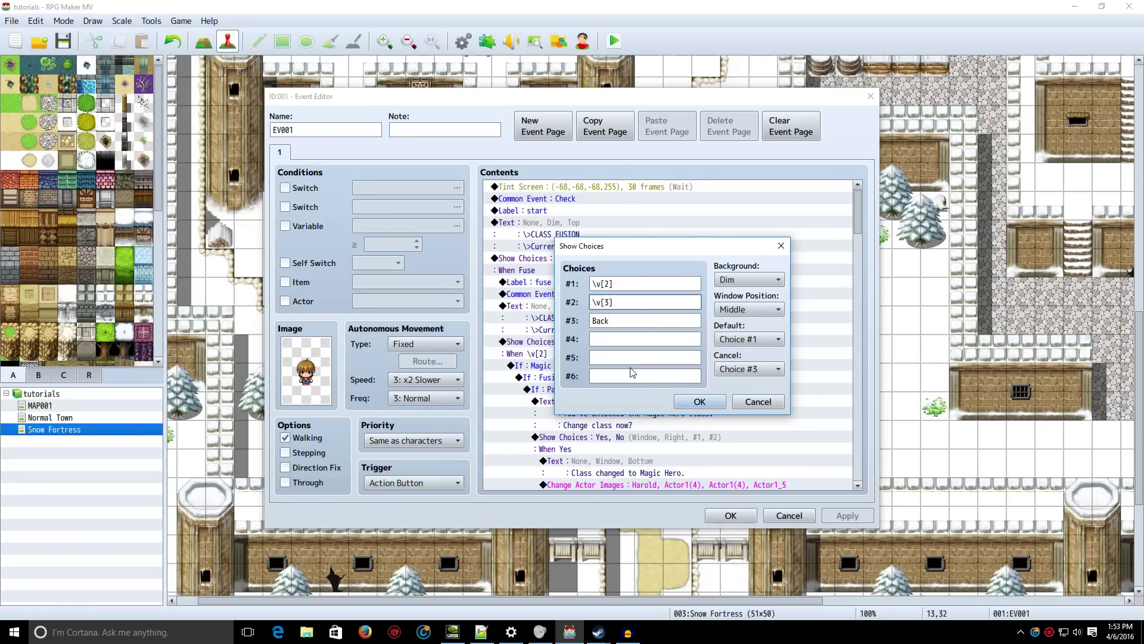
{"action": "left_click", "coordinate": [698, 401]}
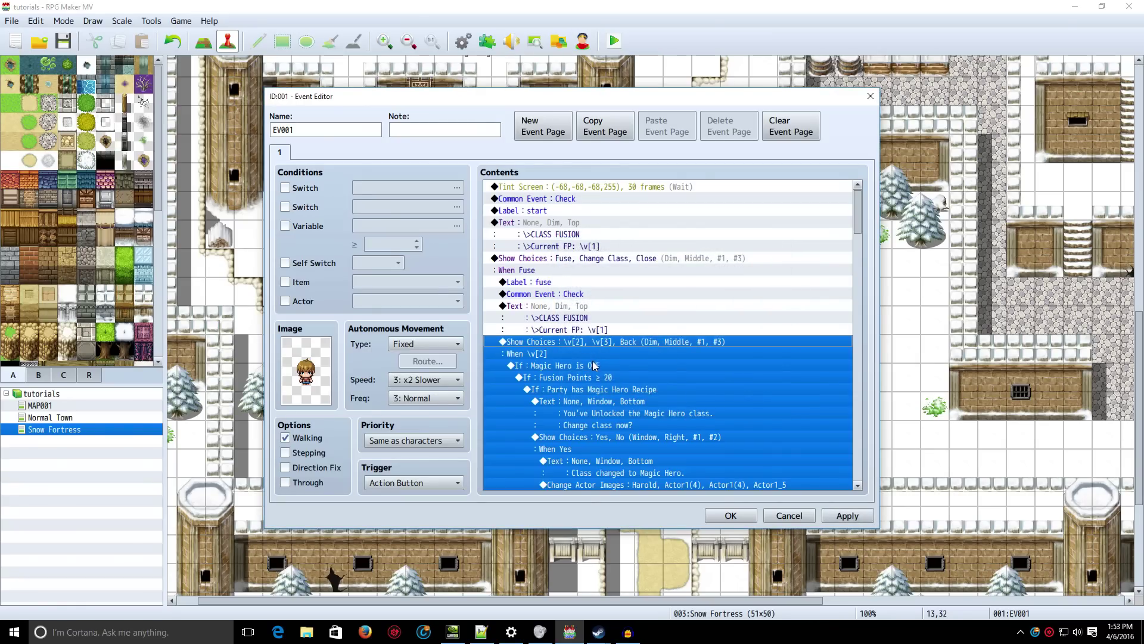
- Inspect the switch, state and else option of the Magic Hero is OFF condition in the \v[2] branch without editing it
{"action": "left_click", "coordinate": [593, 366]}
{"action": "left_click", "coordinate": [573, 356]}
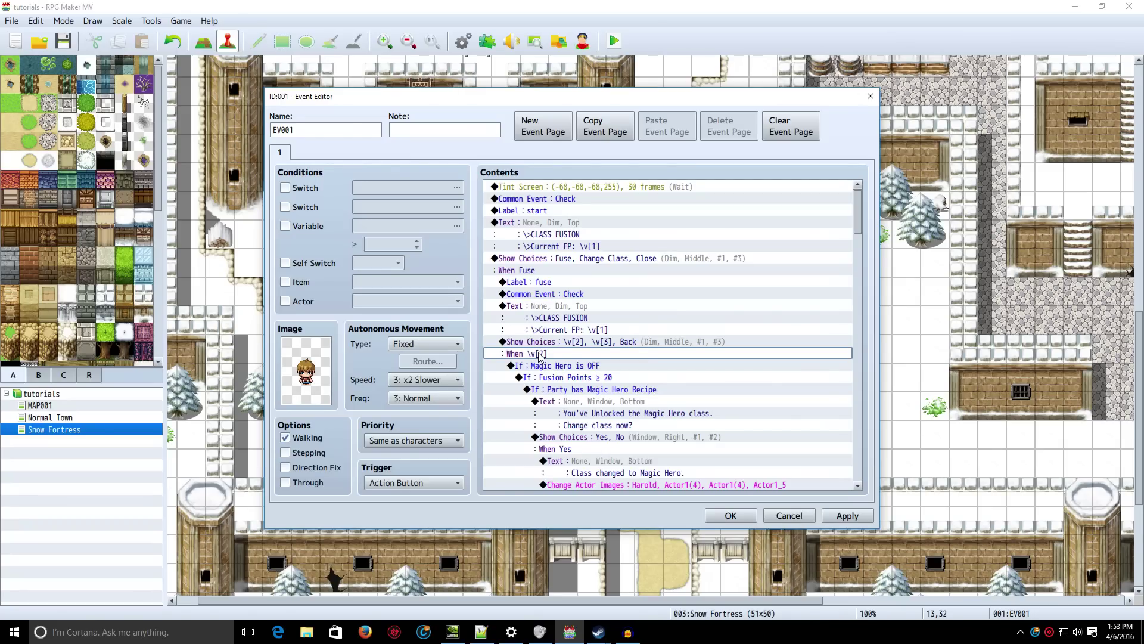
{"action": "left_click_drag", "start_coordinate": [546, 362], "coordinate": [547, 365]}
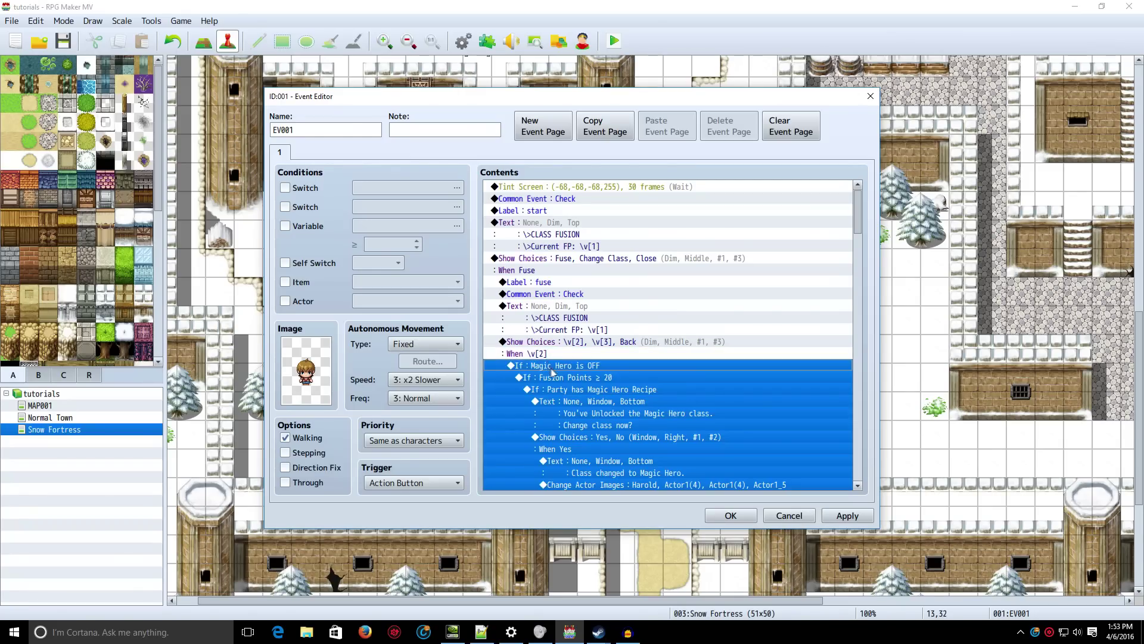
{"action": "double_click", "coordinate": [547, 365]}
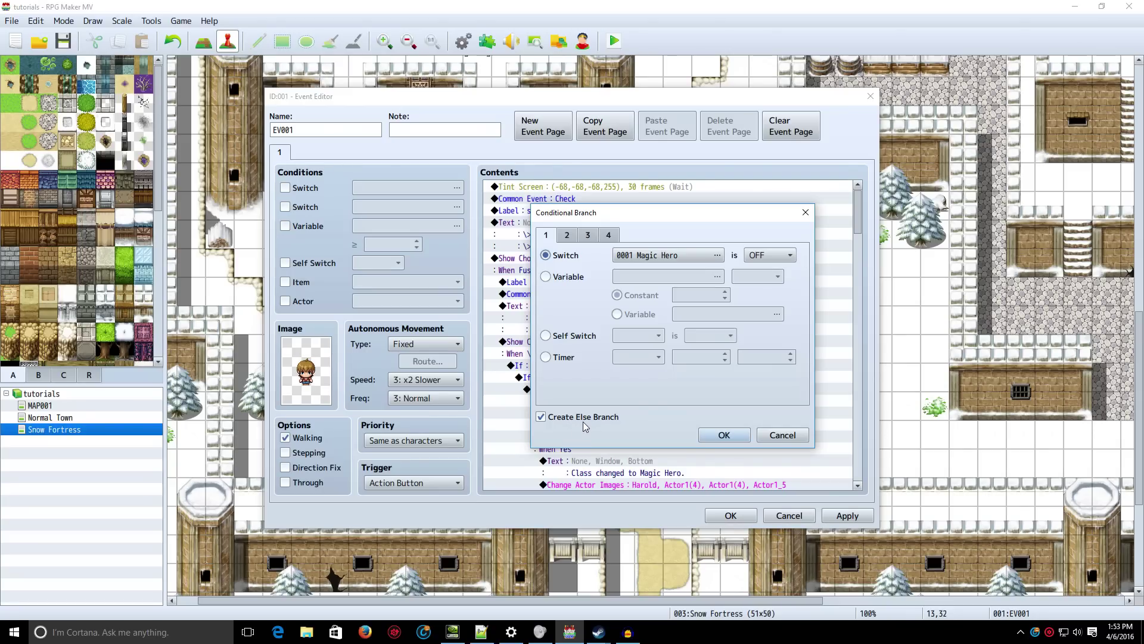
{"action": "left_click", "coordinate": [782, 435]}
- Inspect the Fusion Points condition's variable, comparison operator and constant, leaving the condition unedited
{"action": "scroll", "coordinate": [614, 414], "scroll_direction": "down", "scroll_amount": 1}
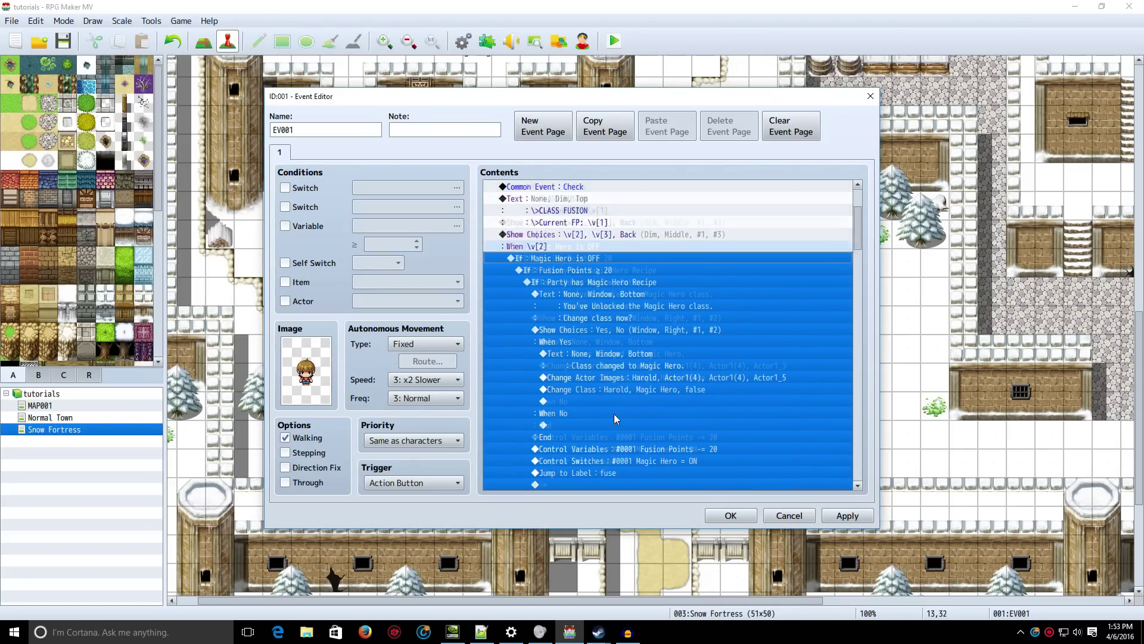
{"action": "left_click", "coordinate": [551, 271]}
{"action": "double_click", "coordinate": [566, 274]}
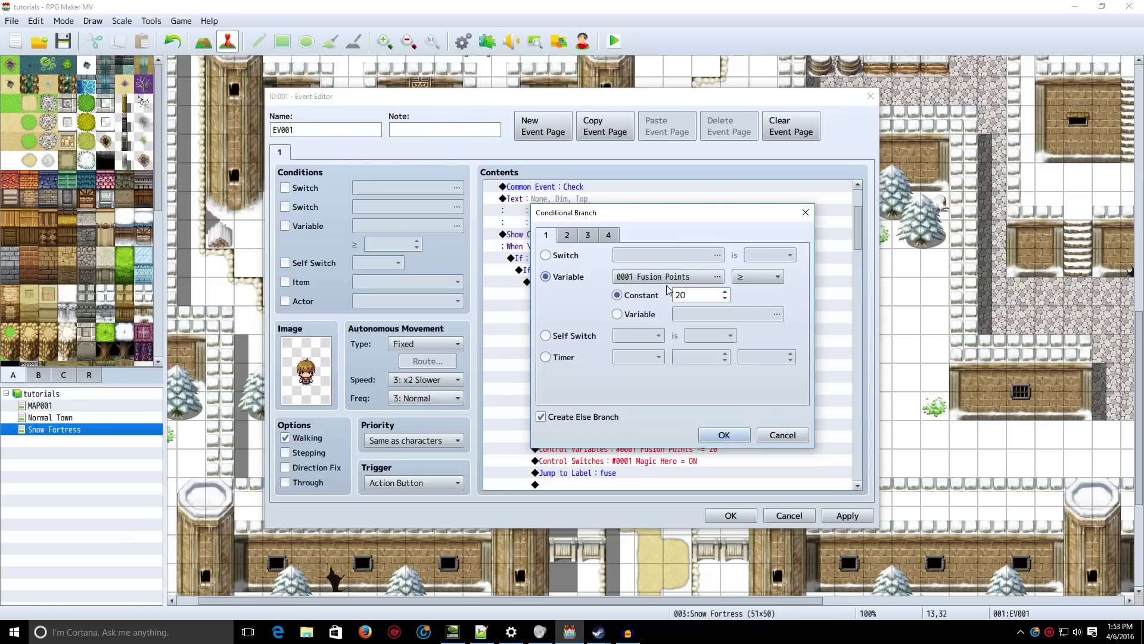
{"action": "left_click", "coordinate": [761, 275]}
{"action": "left_click", "coordinate": [758, 270]}
{"action": "left_click", "coordinate": [778, 434]}
- Inspect the required item and else option of the Magic Hero Recipe condition, leaving the condition unedited
{"action": "left_click", "coordinate": [561, 297]}
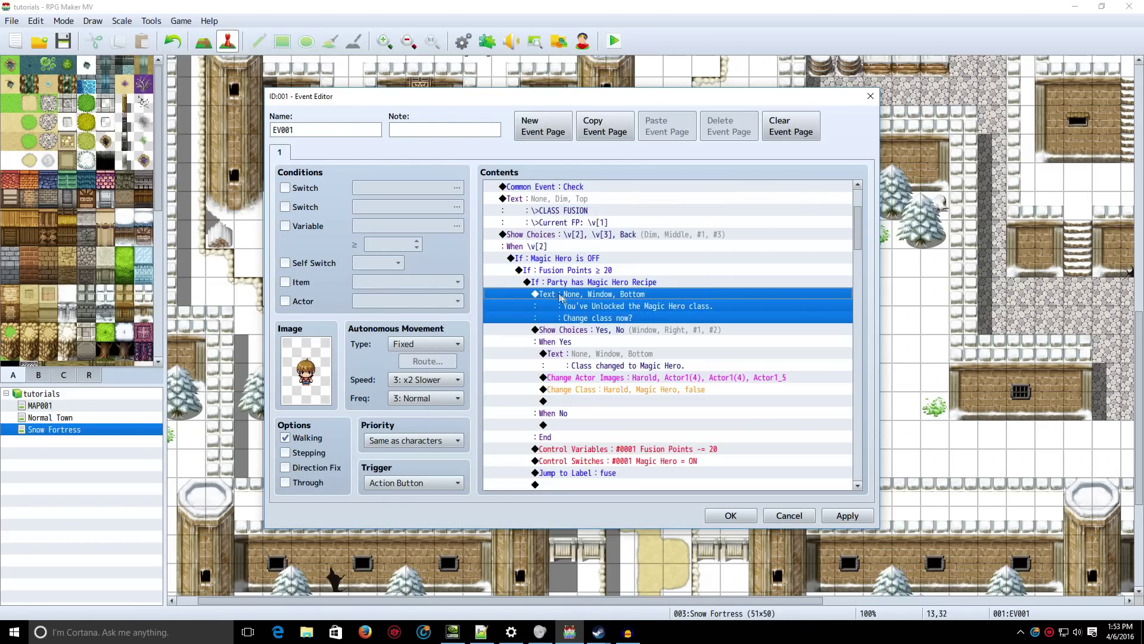
{"action": "key", "text": "Up"}
{"action": "key", "text": "space"}
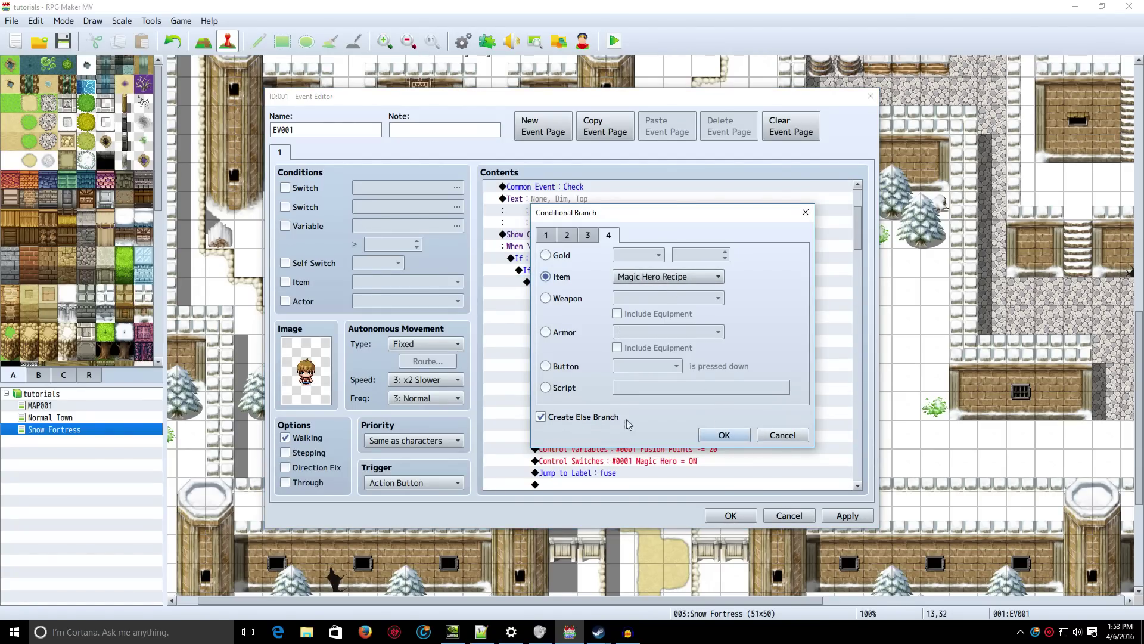
{"action": "left_click", "coordinate": [776, 435]}
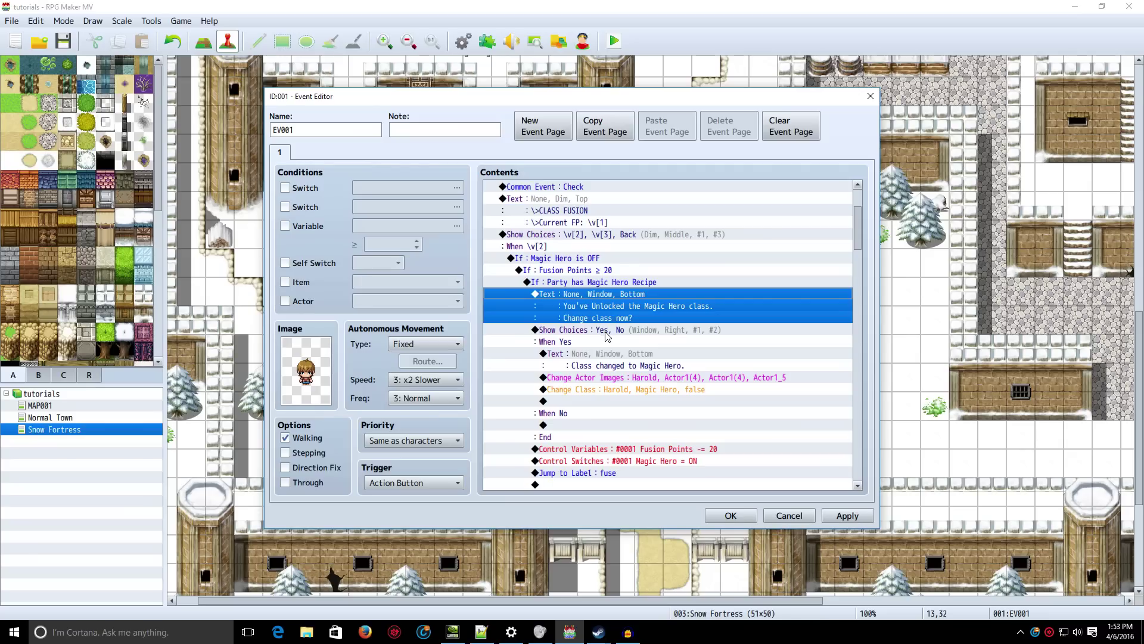
- Inspect the Yes/No choice command and the class-changed message in the Magic Hero Yes branch without editing them
{"action": "left_click", "coordinate": [624, 334]}
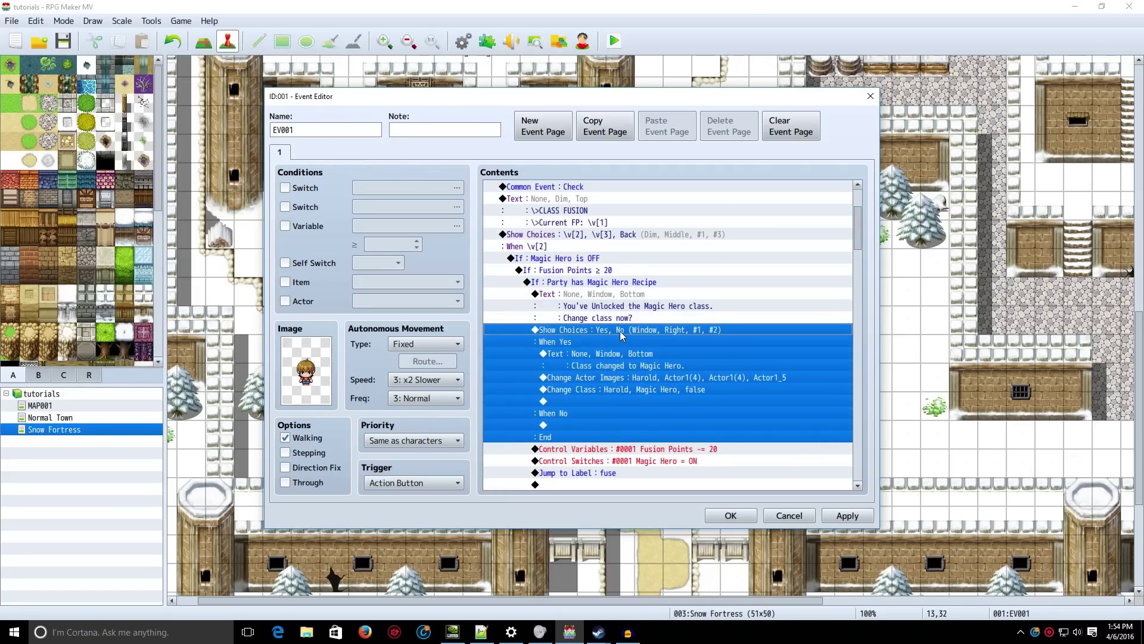
{"action": "double_click", "coordinate": [624, 334]}
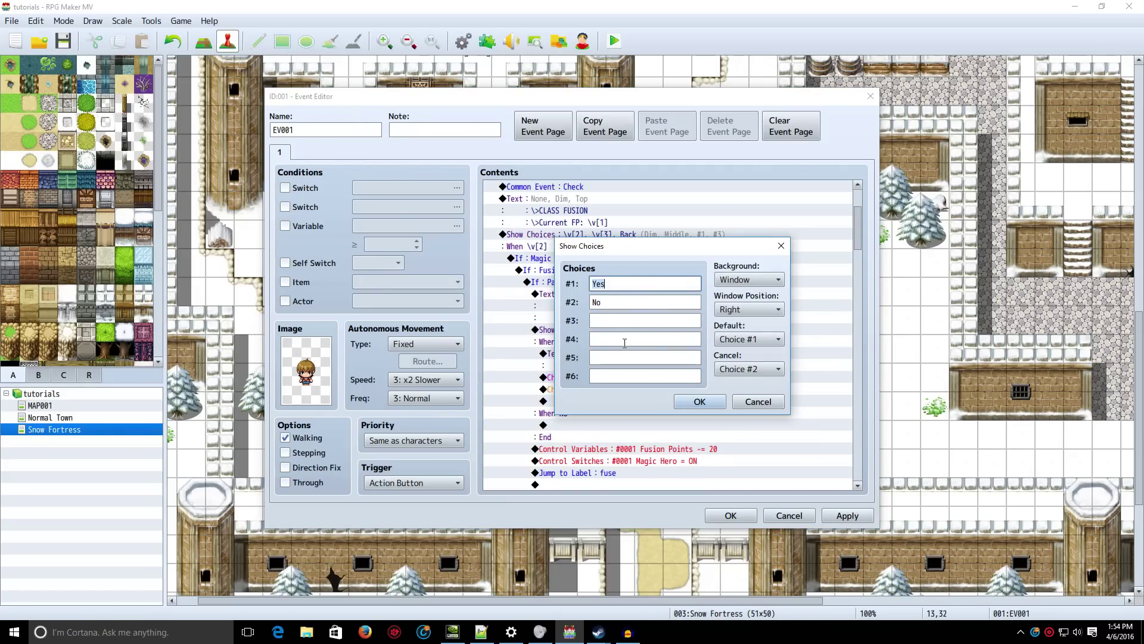
{"action": "key", "text": "Return"}
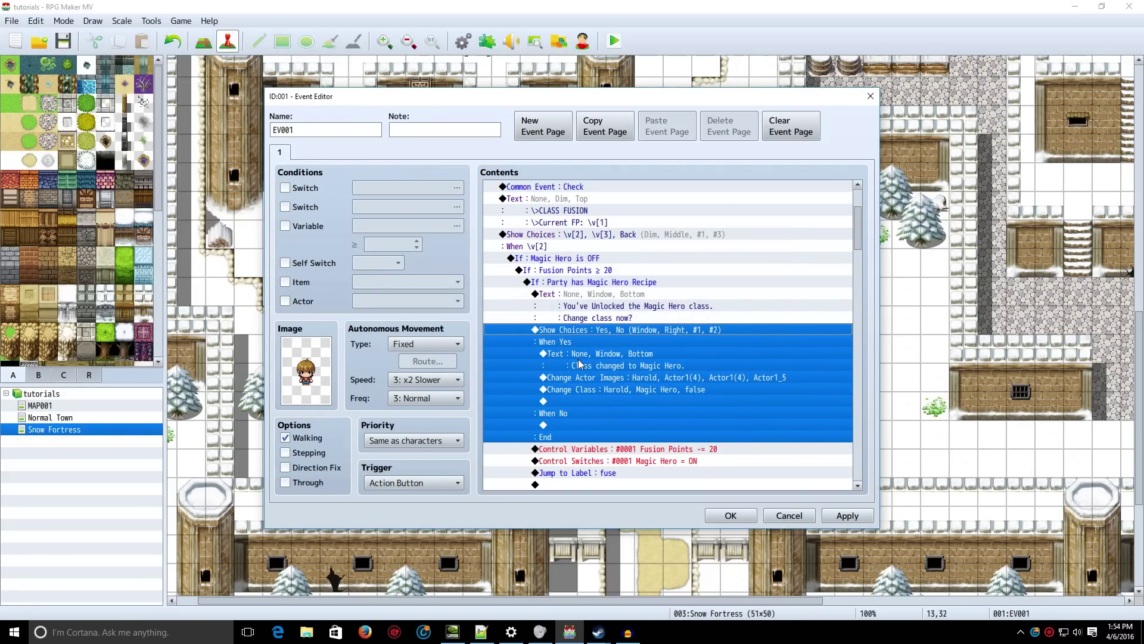
{"action": "left_click", "coordinate": [580, 363]}
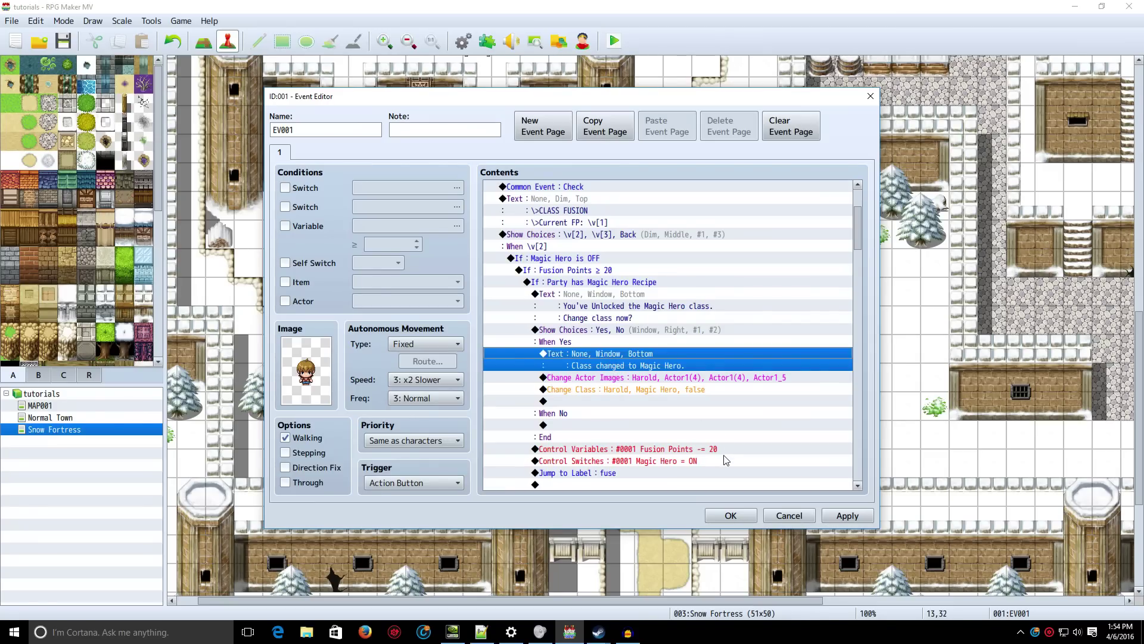
{"action": "key", "text": "Return"}
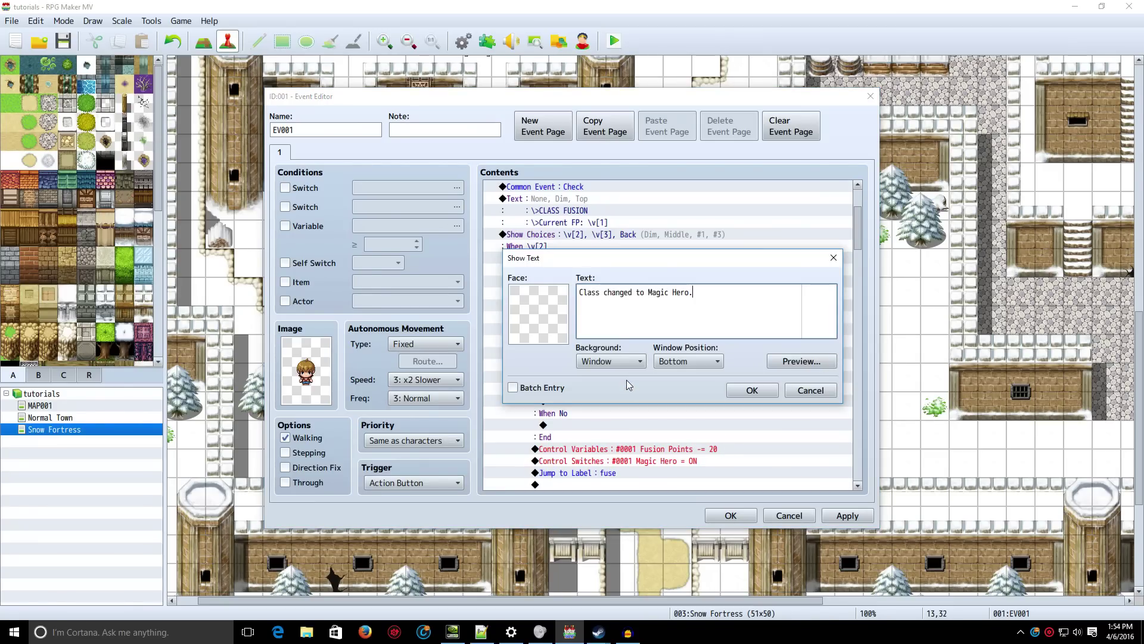
{"action": "key", "text": "Escape"}
- Inspect the Change Actor Images and Change Class commands of the Magic Hero Yes branch, leaving both unedited
{"action": "key", "text": "Down"}
{"action": "key", "text": "Return"}
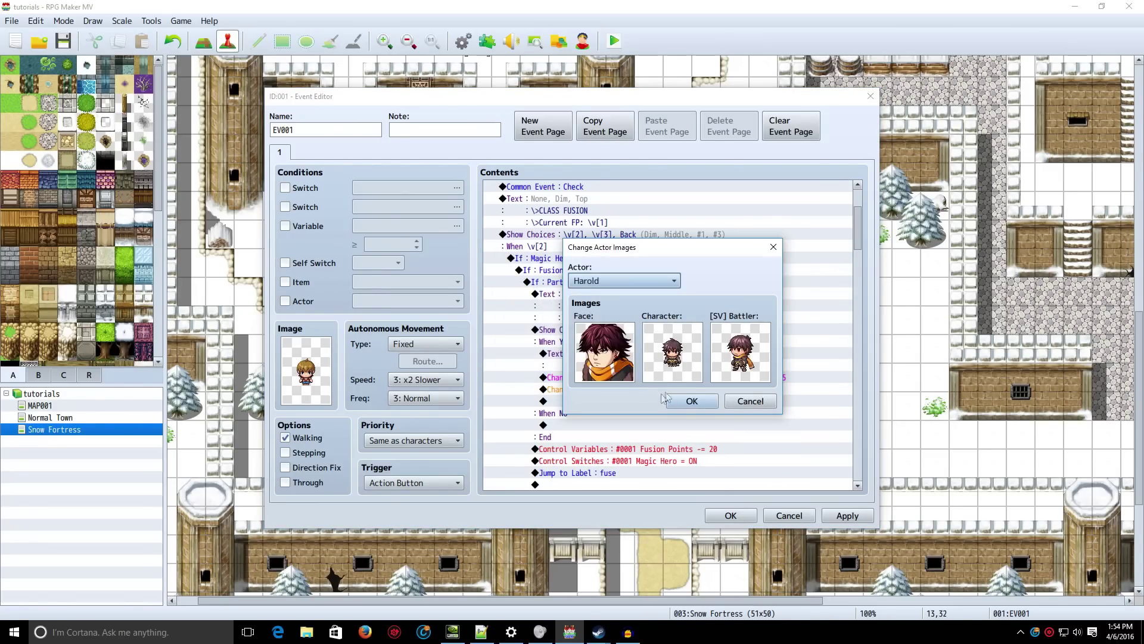
{"action": "left_click", "coordinate": [672, 397]}
{"action": "double_click", "coordinate": [631, 394]}
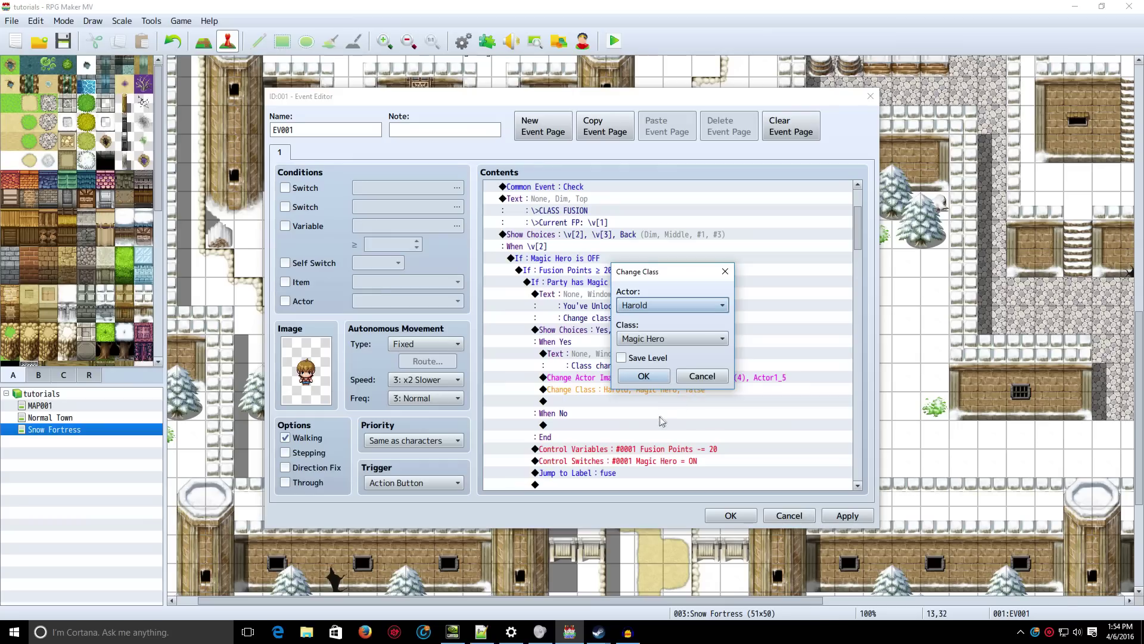
{"action": "key", "text": "Escape"}
- Examine the commands after the Yes/No choices: the Fusion Points deduction, the Magic Hero switch and the jump to the fuse label
{"action": "left_click", "coordinate": [636, 425]}
{"action": "scroll", "coordinate": [634, 435], "scroll_direction": "down", "scroll_amount": 1}
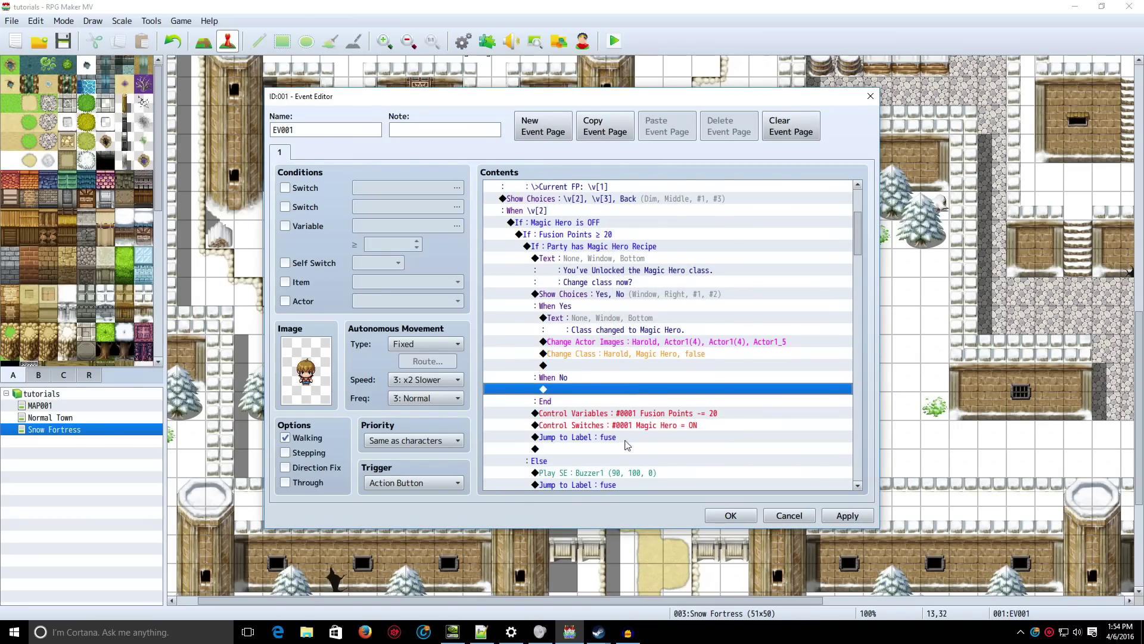
{"action": "left_click", "coordinate": [603, 413]}
{"action": "left_click", "coordinate": [584, 401]}
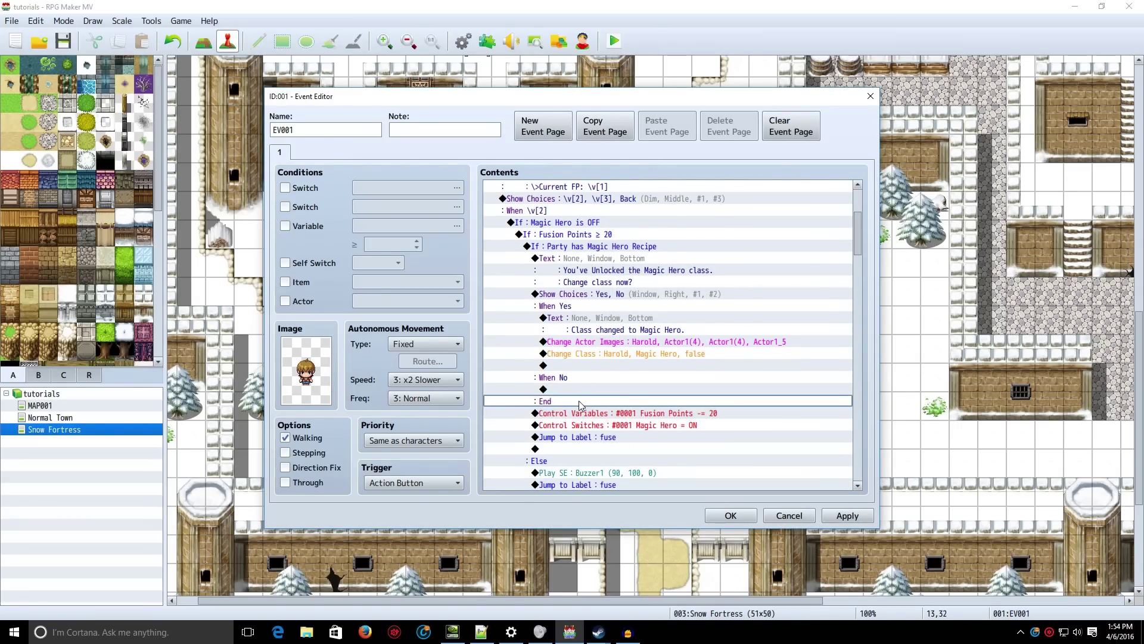
{"action": "left_click", "coordinate": [582, 409]}
{"action": "left_click", "coordinate": [581, 405]}
{"action": "left_click", "coordinate": [583, 416]}
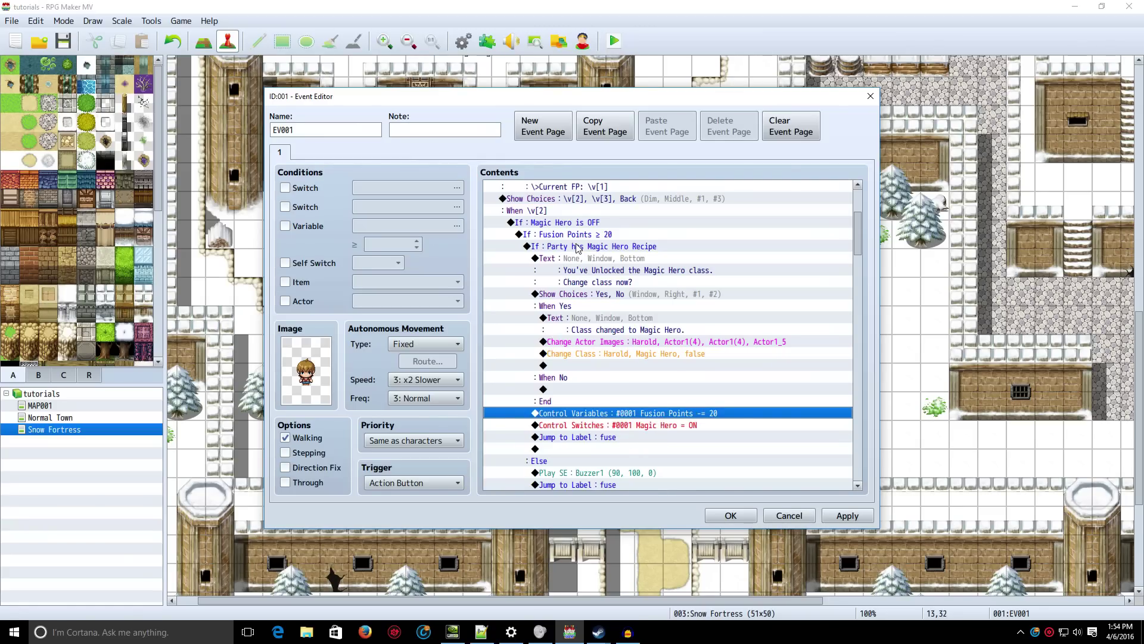
{"action": "left_click", "coordinate": [606, 426]}
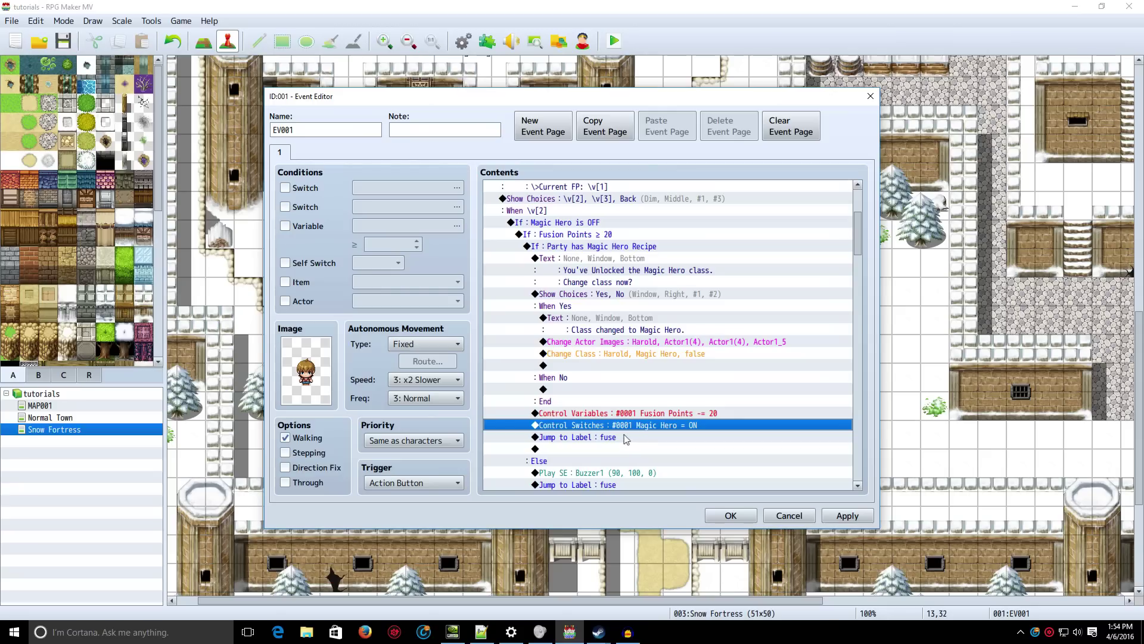
{"action": "left_click", "coordinate": [602, 440]}
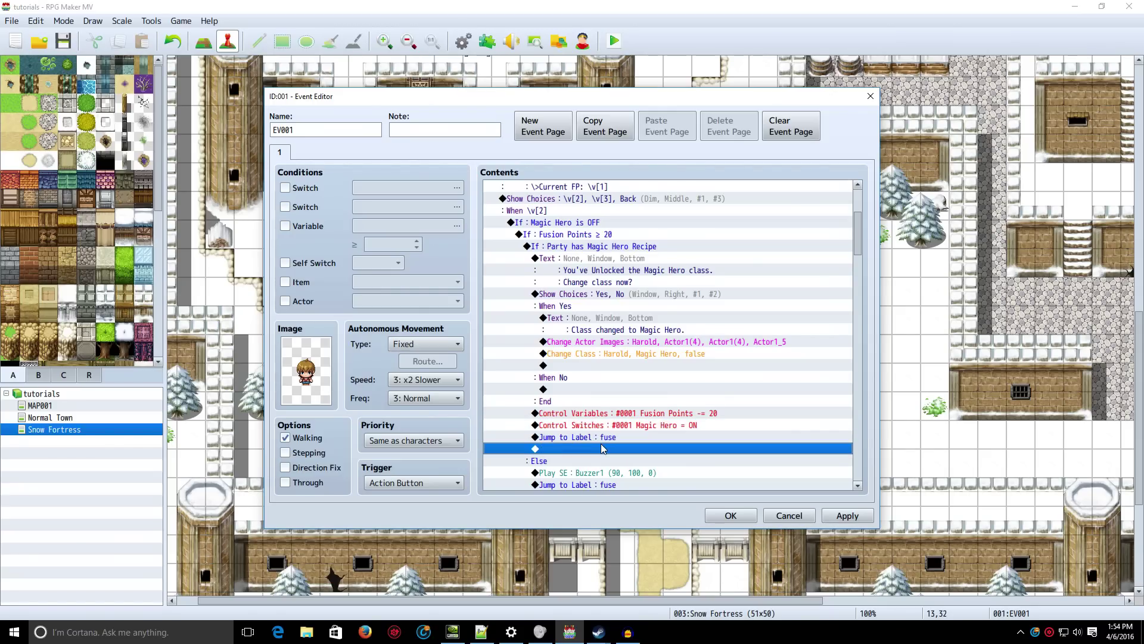
- Examine the buzzer sound and fuse label jump in the else branches of the Magic Hero Recipe and Fusion Points conditions
{"action": "scroll", "coordinate": [603, 441], "scroll_direction": "down", "scroll_amount": 1}
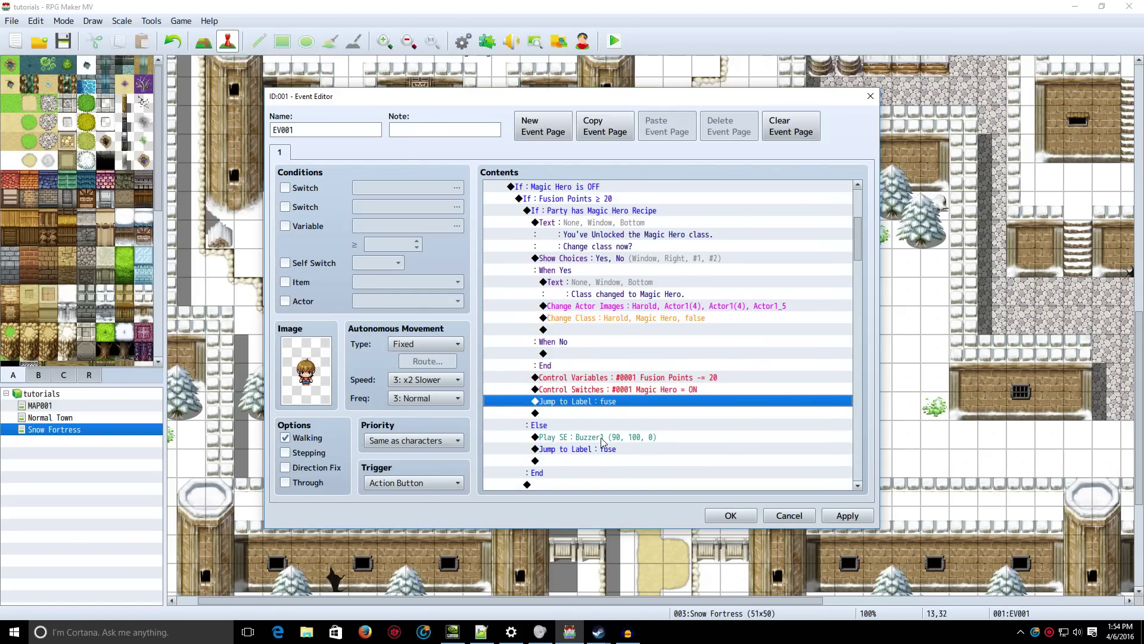
{"action": "left_click", "coordinate": [549, 425]}
{"action": "left_click", "coordinate": [565, 440]}
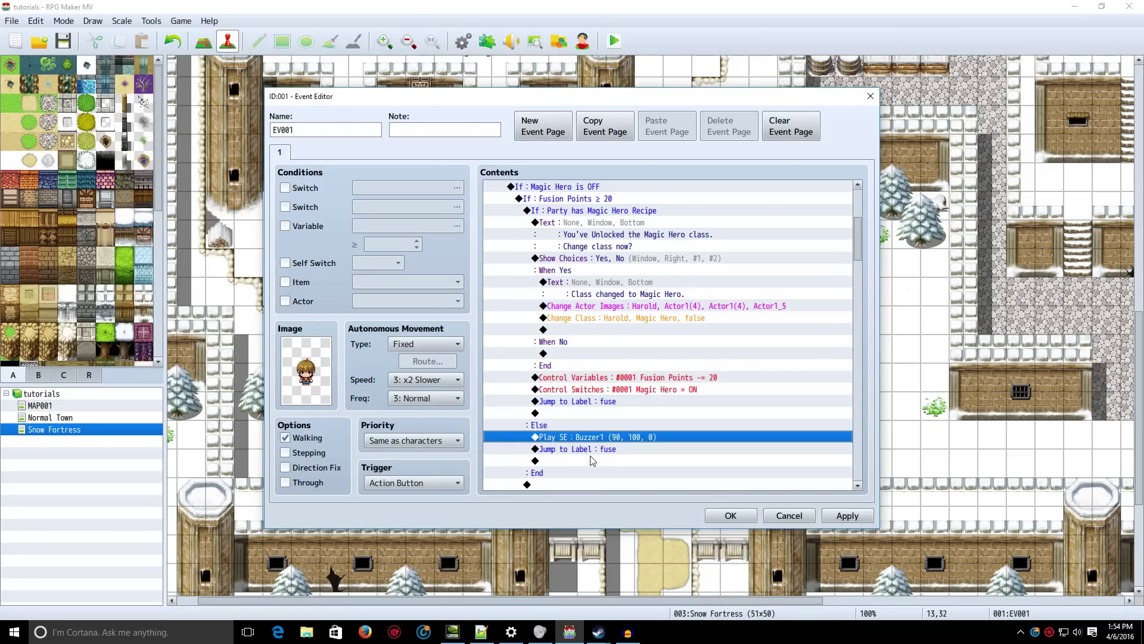
{"action": "left_click", "coordinate": [584, 450]}
{"action": "scroll", "coordinate": [593, 441], "scroll_direction": "down", "scroll_amount": 1}
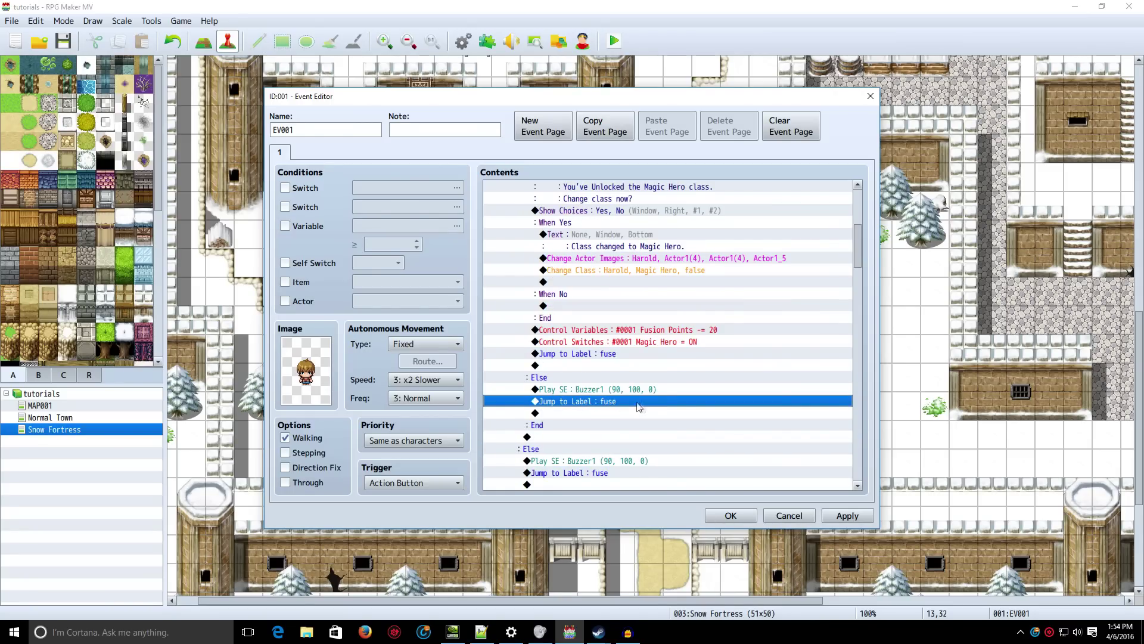
{"action": "left_click", "coordinate": [566, 460]}
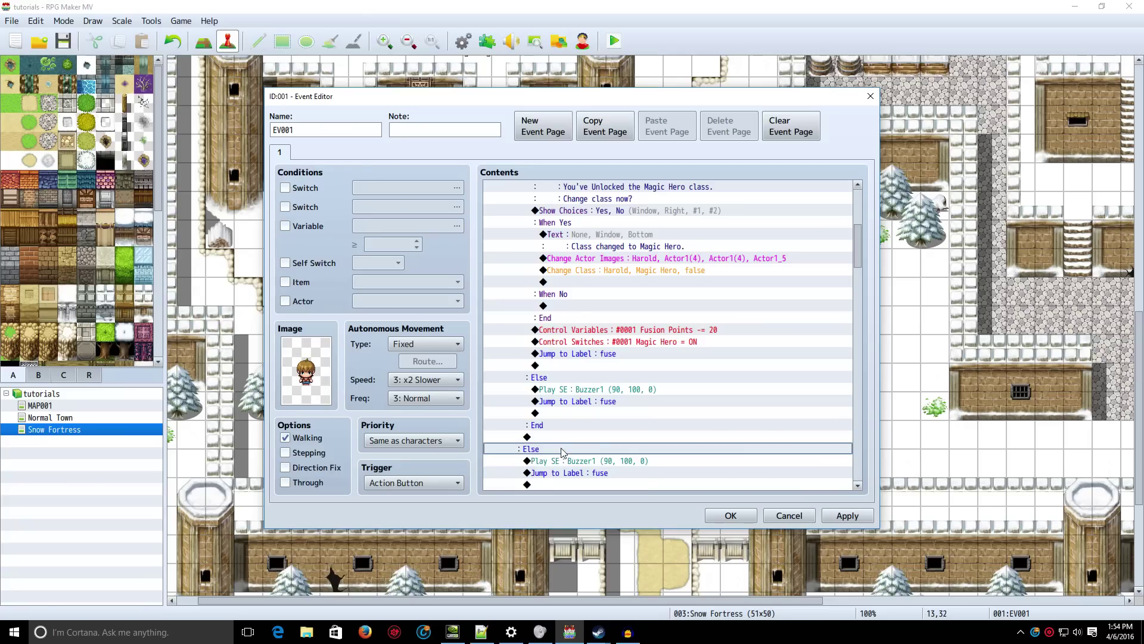
{"action": "scroll", "coordinate": [564, 453], "scroll_direction": "down", "scroll_amount": 1}
{"action": "left_click", "coordinate": [551, 401]}
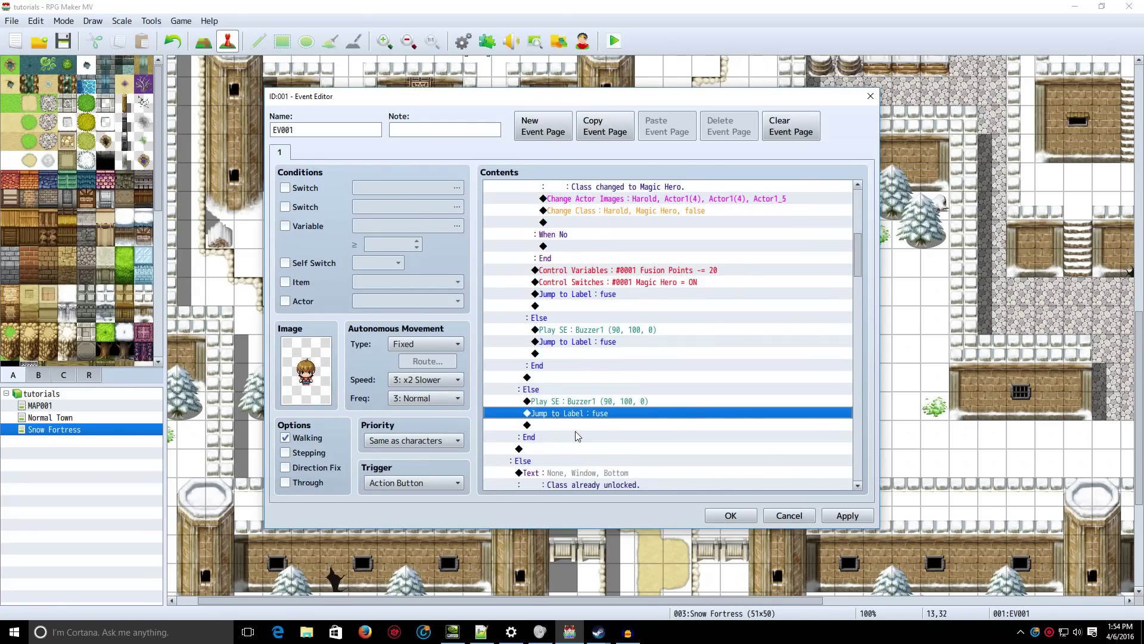
- Examine the already-unlocked message and the fuse label jump in the else branch of the Magic Hero is OFF condition
{"action": "scroll", "coordinate": [574, 431], "scroll_direction": "down", "scroll_amount": 2}
{"action": "right_click", "coordinate": [544, 387]}
{"action": "left_click", "coordinate": [544, 410]}
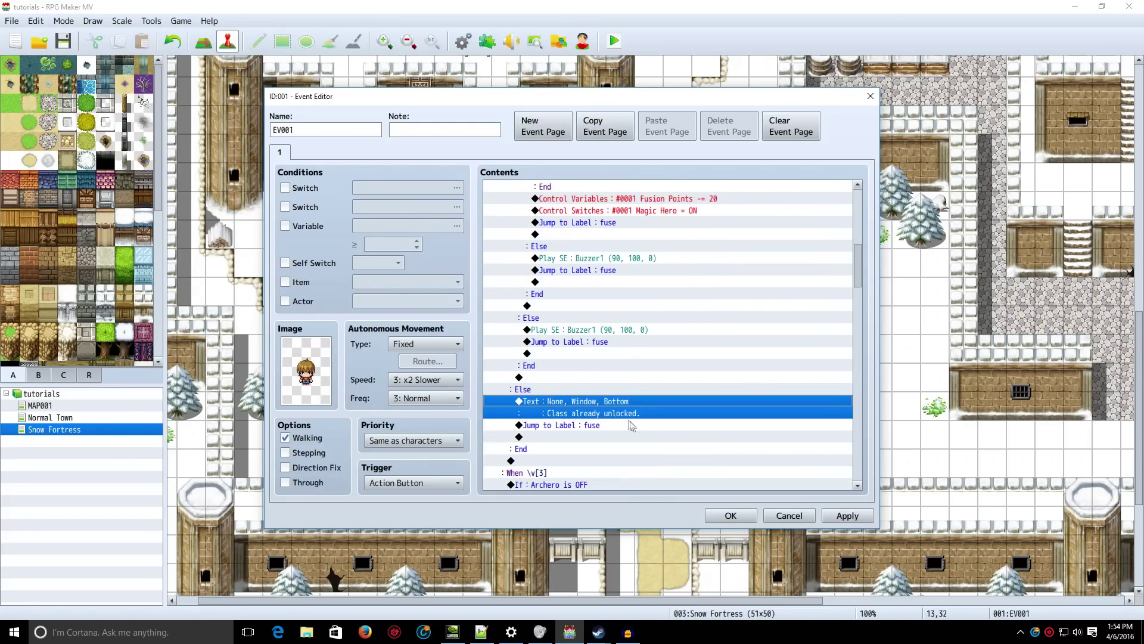
{"action": "left_click", "coordinate": [581, 425]}
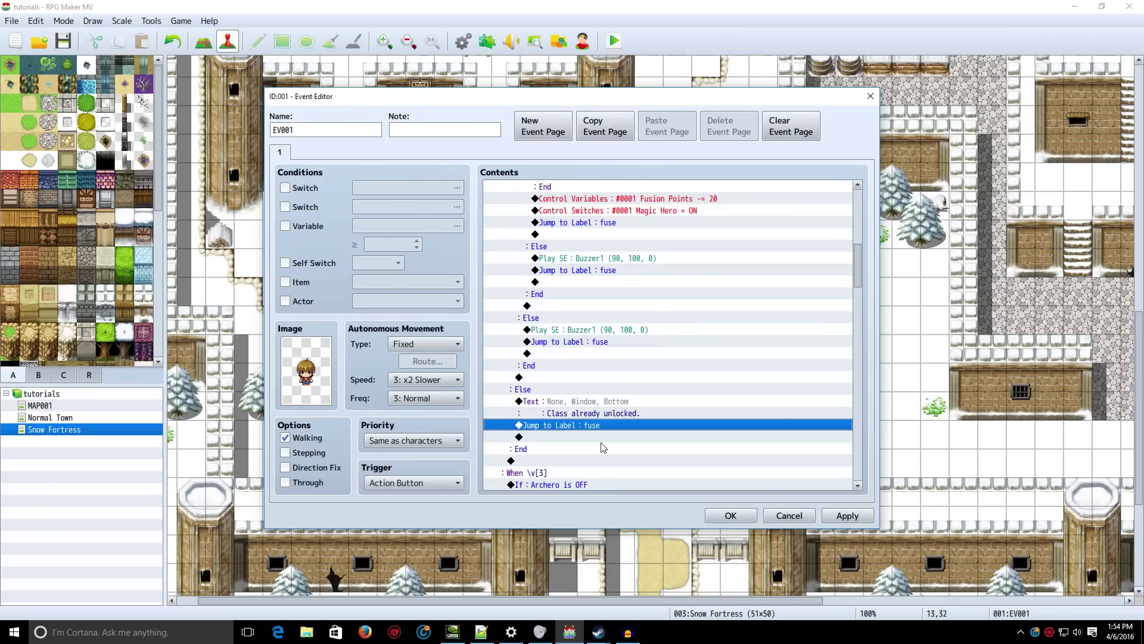
- Review the \v[3] branch, examining its class-changed message, actor image change and Archero class change
{"action": "scroll", "coordinate": [604, 447], "scroll_direction": "down", "scroll_amount": 1}
{"action": "left_click", "coordinate": [600, 443]}
{"action": "scroll", "coordinate": [600, 447], "scroll_direction": "down", "scroll_amount": 3}
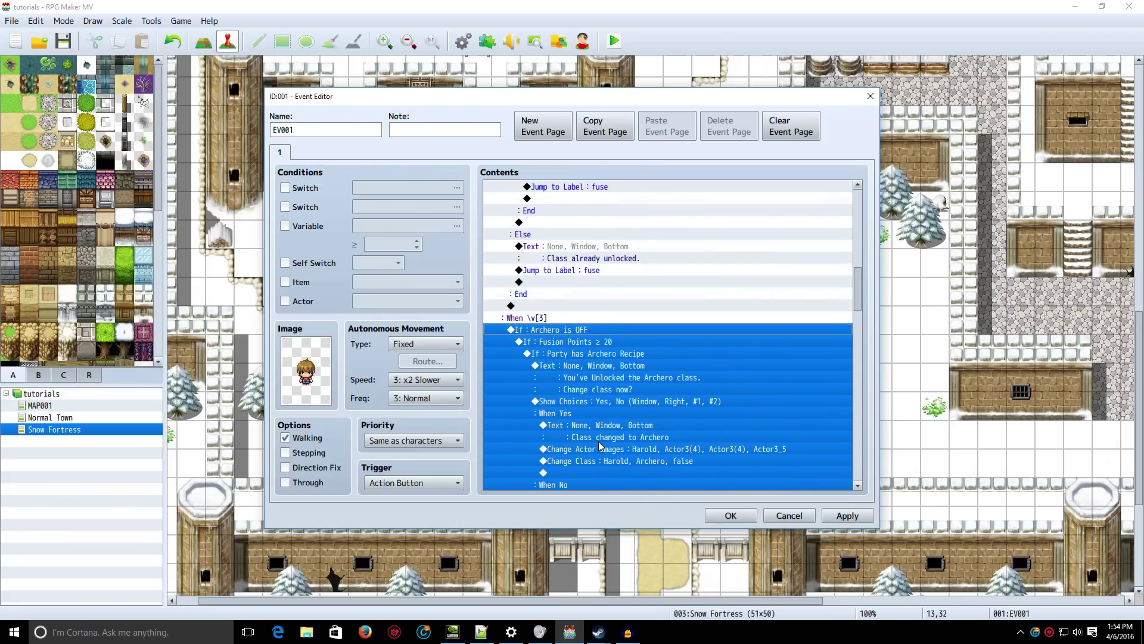
{"action": "scroll", "coordinate": [598, 441], "scroll_direction": "down", "scroll_amount": 5}
{"action": "left_click", "coordinate": [582, 330]}
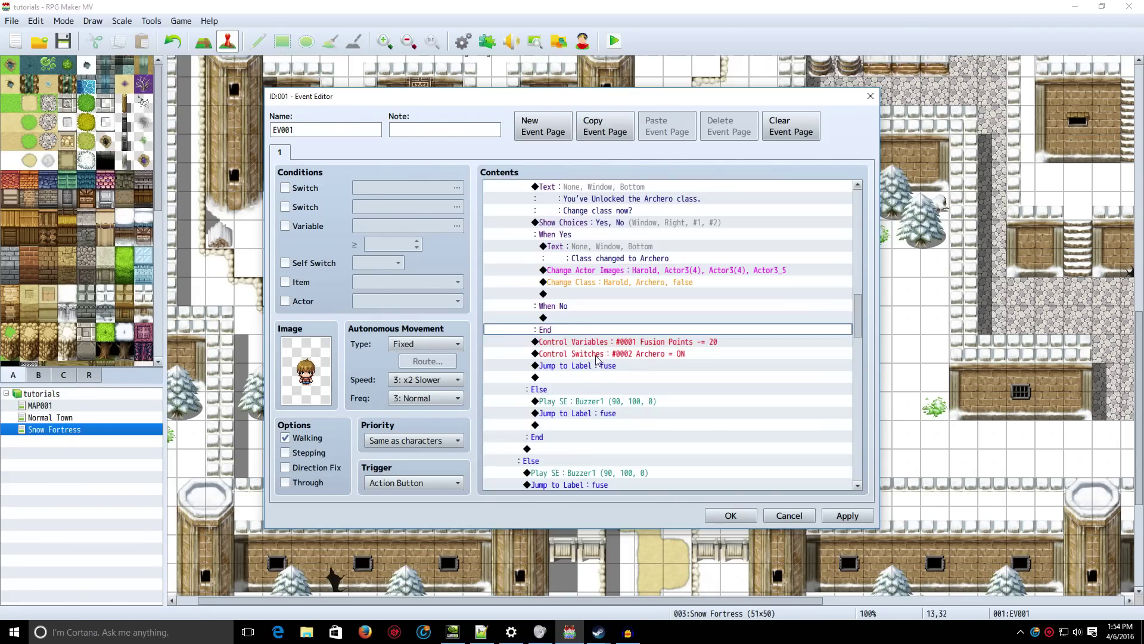
{"action": "scroll", "coordinate": [599, 360], "scroll_direction": "down", "scroll_amount": 1}
{"action": "scroll", "coordinate": [600, 308], "scroll_direction": "up", "scroll_amount": 1}
{"action": "left_click", "coordinate": [599, 283]}
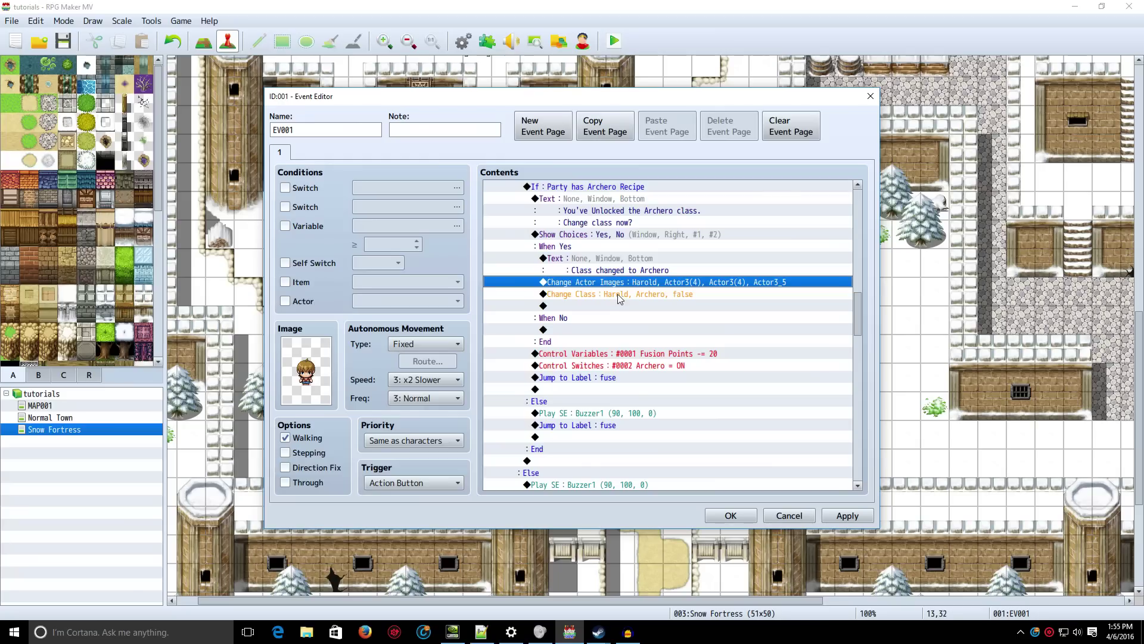
{"action": "left_click", "coordinate": [618, 294]}
{"action": "left_click", "coordinate": [604, 261]}
- Examine the \v[3] branch's nested conditions for the Archero switch, Fusion Points and Archero Recipe, plus its unlock message
{"action": "scroll", "coordinate": [593, 260], "scroll_direction": "up", "scroll_amount": 2}
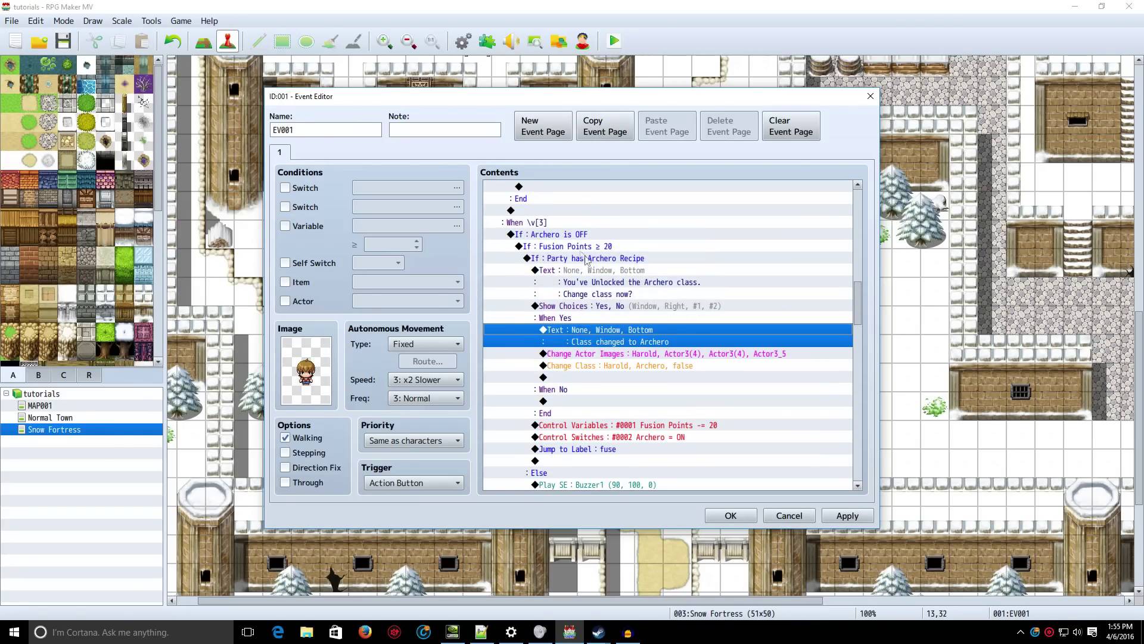
{"action": "left_click", "coordinate": [565, 259]}
{"action": "left_click", "coordinate": [538, 235]}
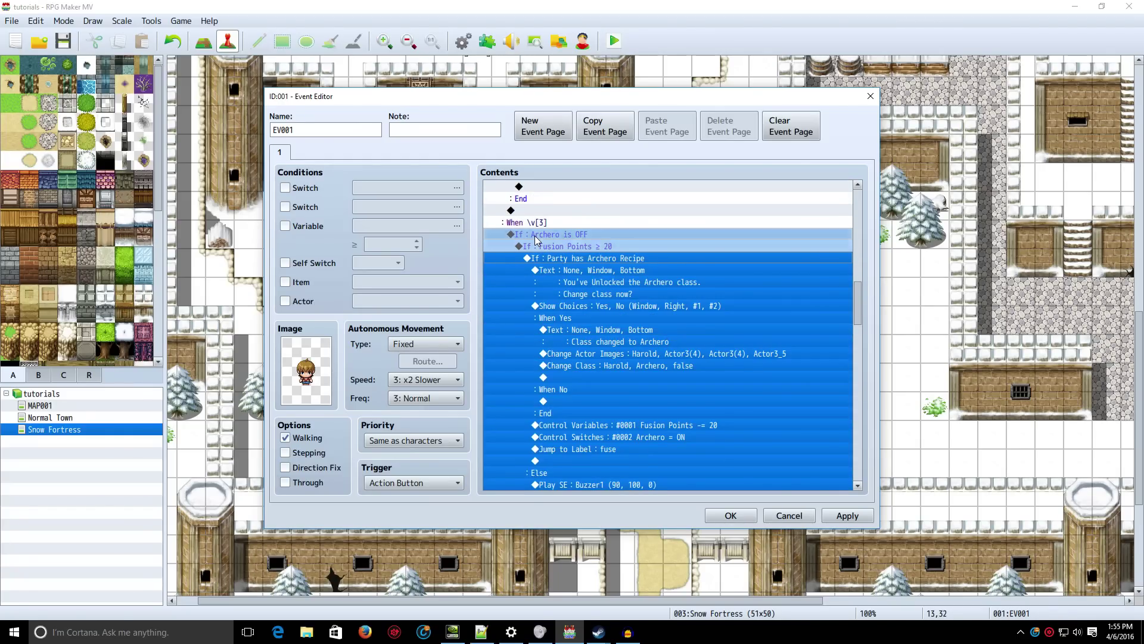
{"action": "left_click", "coordinate": [584, 246]}
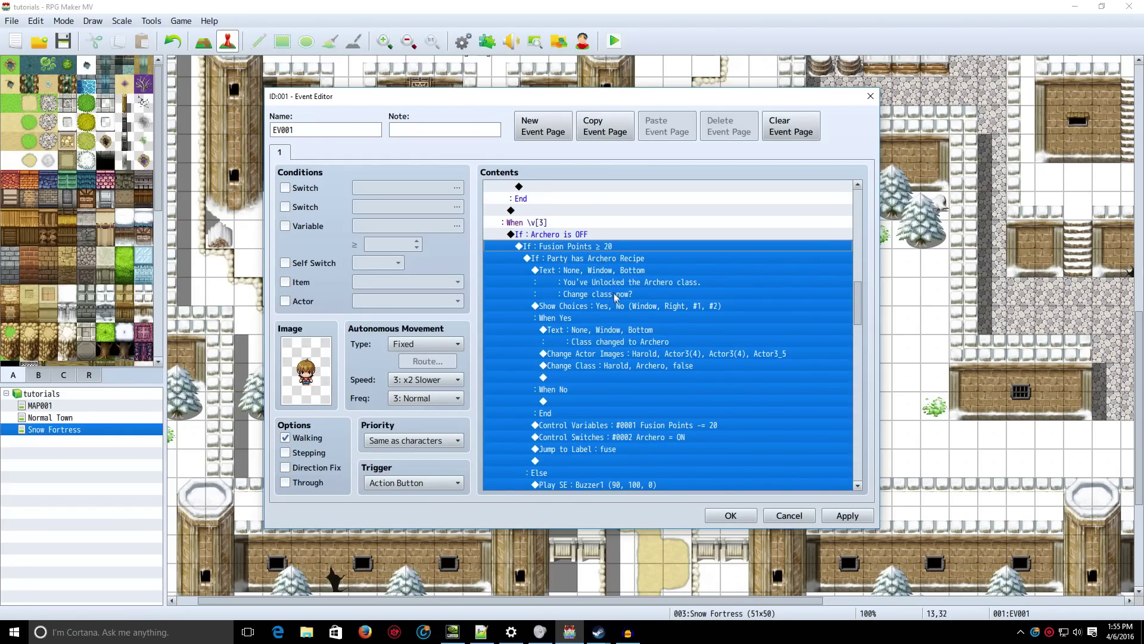
{"action": "left_click", "coordinate": [615, 293]}
- Examine the choice label and the CLASS FUSION text at the start of the Change Class branch
{"action": "scroll", "coordinate": [613, 357], "scroll_direction": "down", "scroll_amount": 5}
{"action": "scroll", "coordinate": [593, 381], "scroll_direction": "down", "scroll_amount": 6}
{"action": "left_click", "coordinate": [555, 375]}
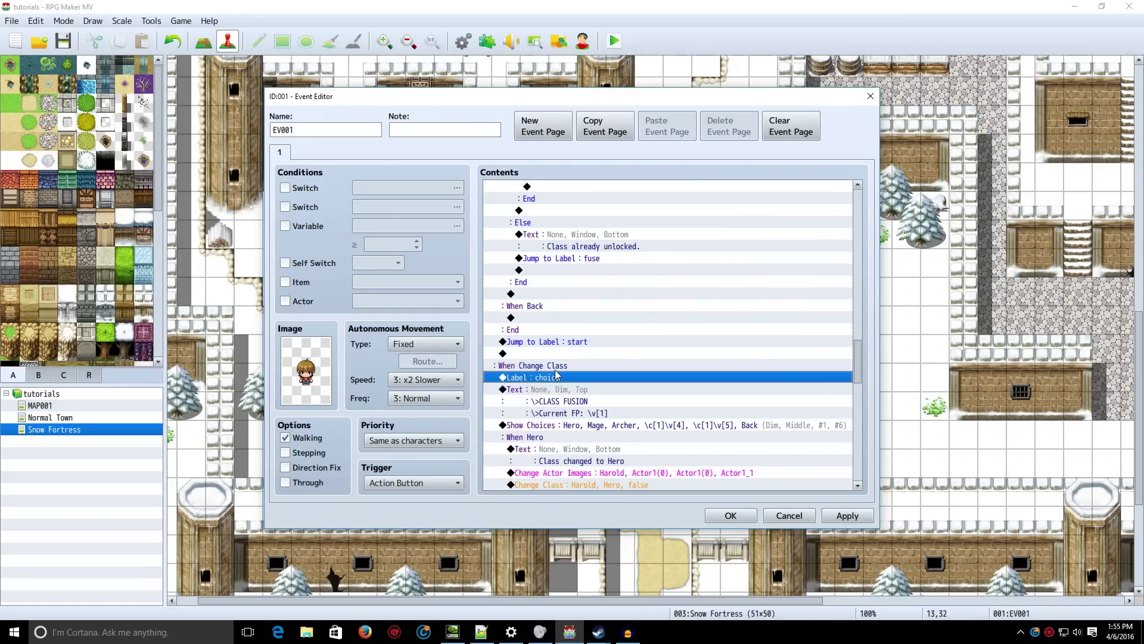
{"action": "scroll", "coordinate": [560, 387], "scroll_direction": "down", "scroll_amount": 2}
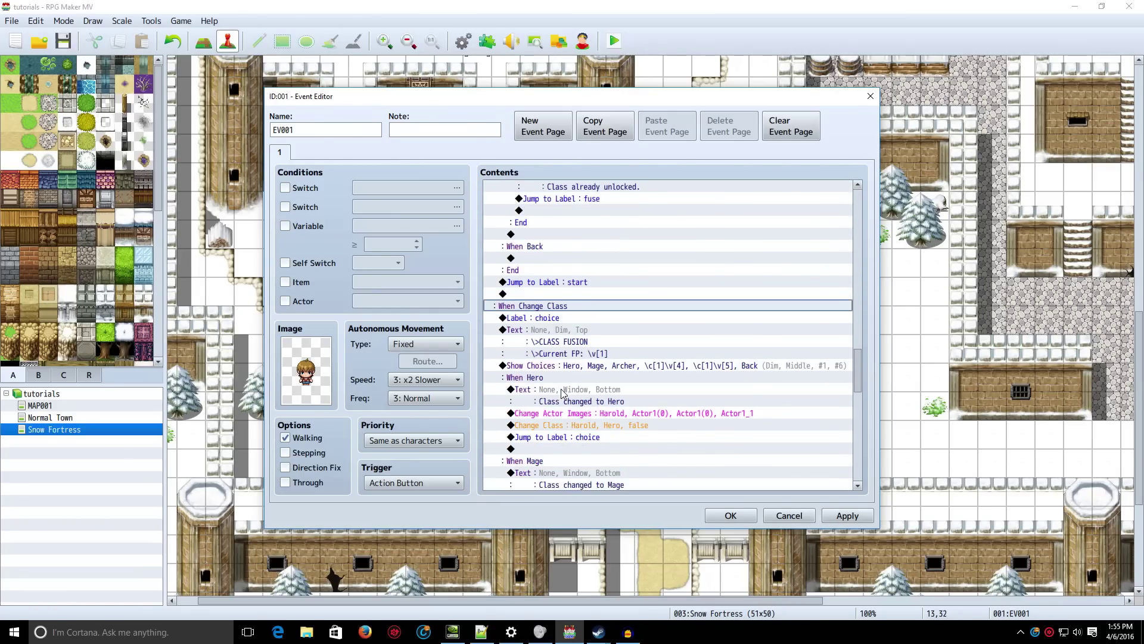
{"action": "left_click", "coordinate": [549, 331]}
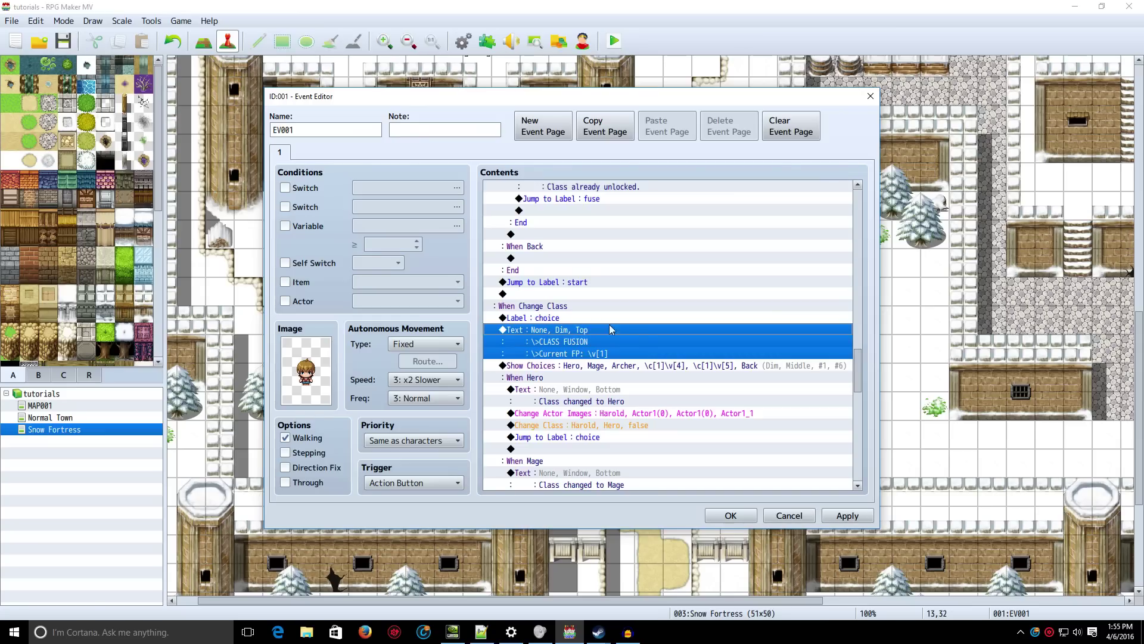
{"action": "scroll", "coordinate": [576, 380], "scroll_direction": "down", "scroll_amount": 3}
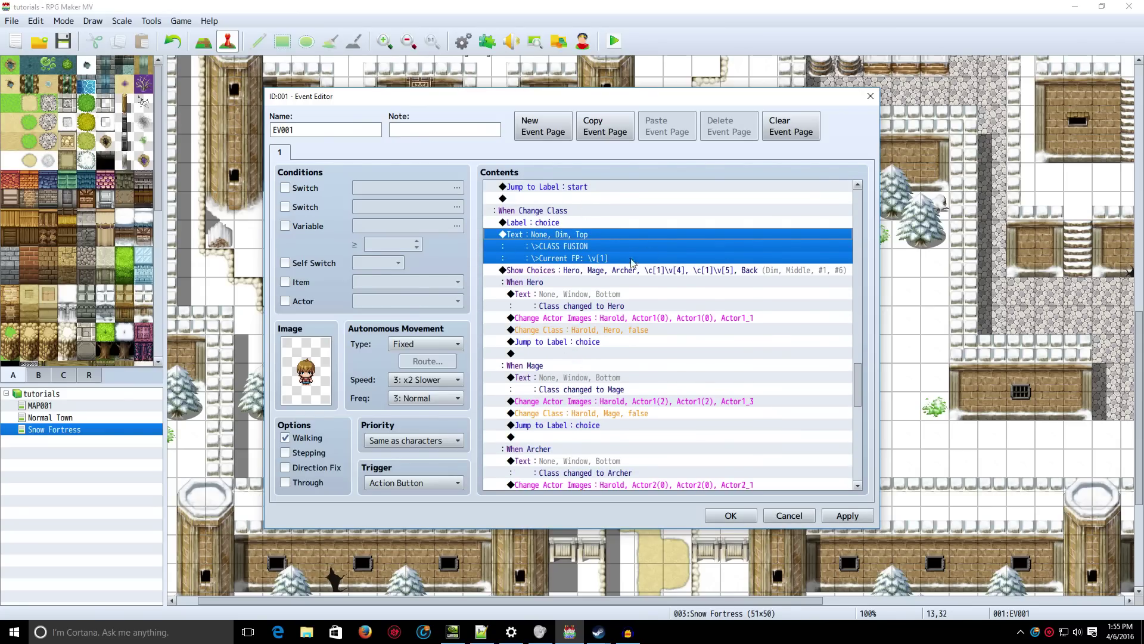
- Inspect the Change Class branch's choice command, especially the \c[1]\v[4], \c[1]\v[5] and Back entries, and keep them as they are
{"action": "double_click", "coordinate": [549, 272]}
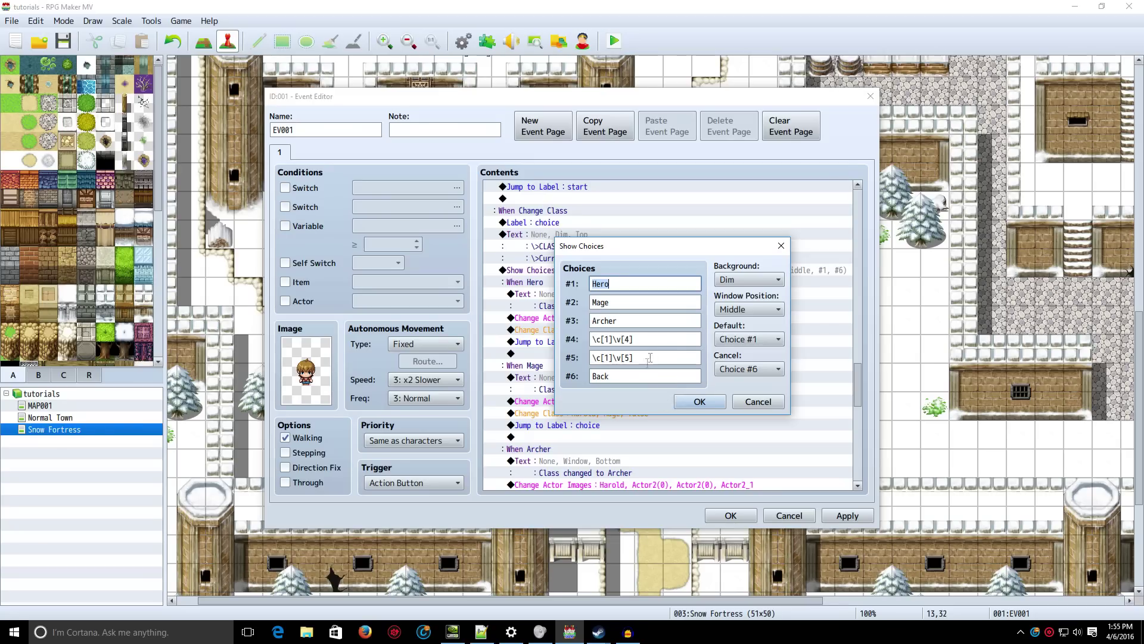
{"action": "double_click", "coordinate": [636, 376]}
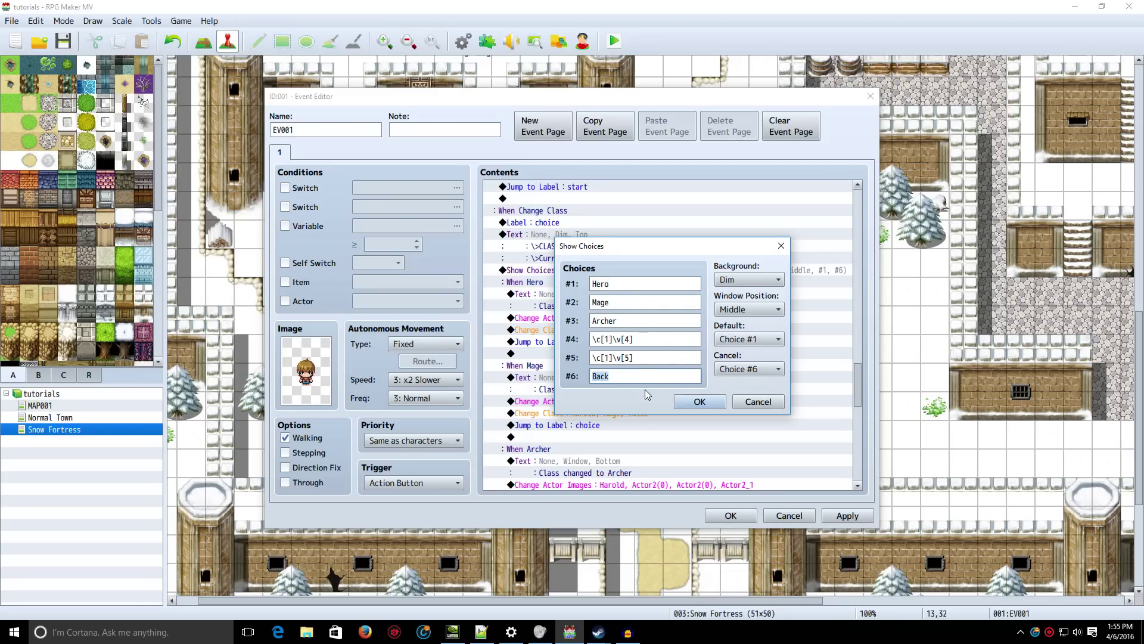
{"action": "key", "text": "shift+Tab"}
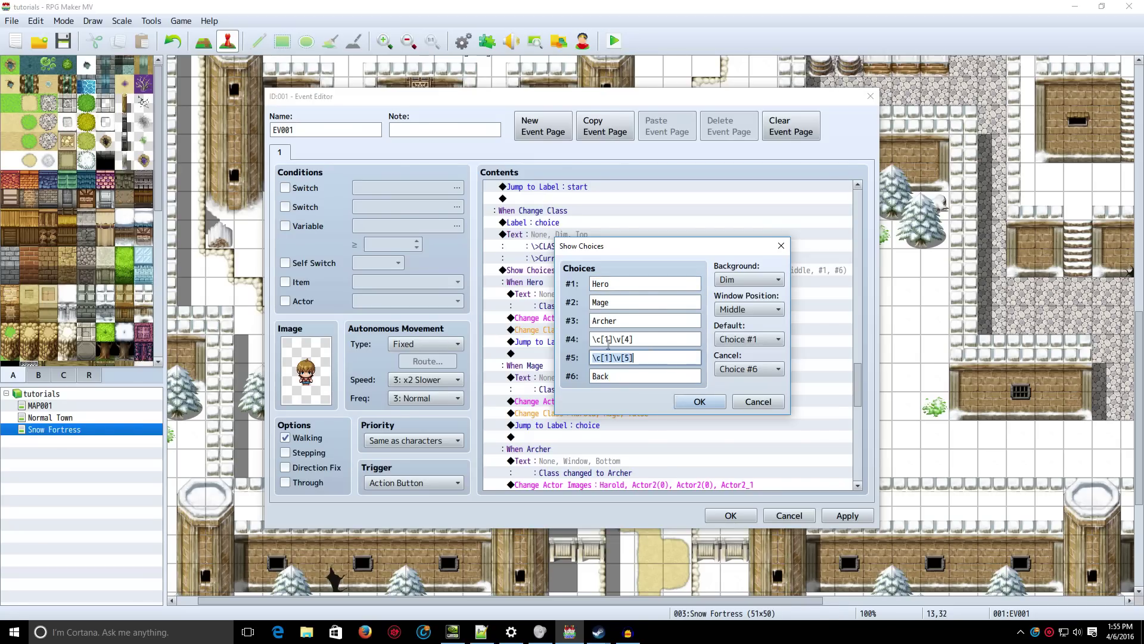
{"action": "left_click", "coordinate": [650, 370]}
{"action": "left_click", "coordinate": [649, 359]}
{"action": "left_click", "coordinate": [650, 338]}
{"action": "left_click", "coordinate": [640, 363]}
{"action": "double_click", "coordinate": [640, 363]}
{"action": "key", "text": "shift+Tab"}
{"action": "left_click", "coordinate": [665, 339]}
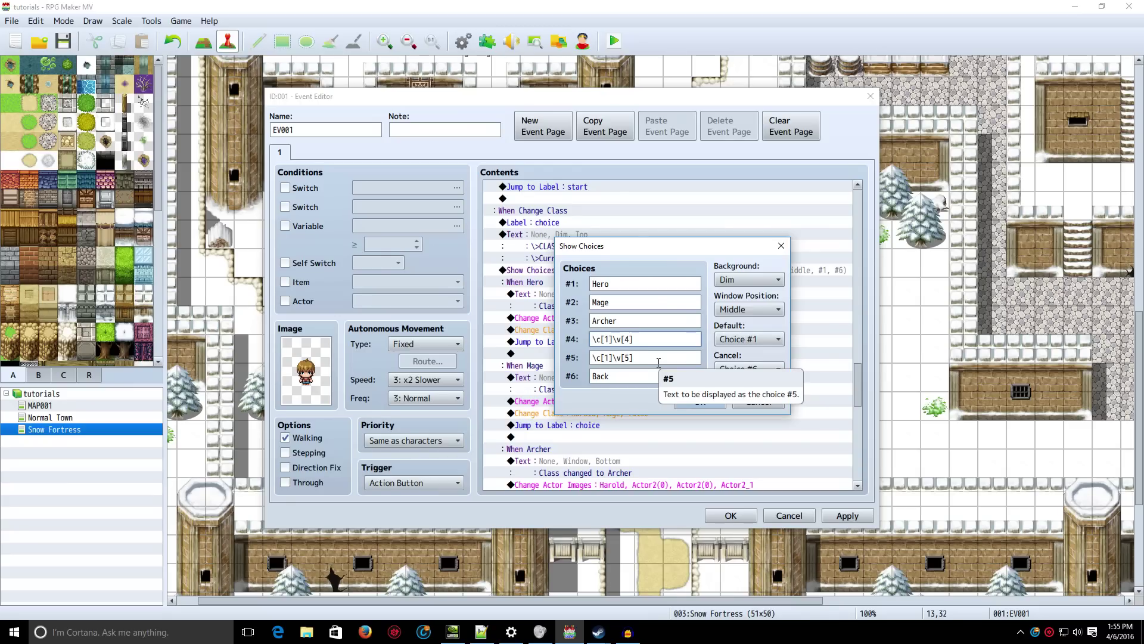
{"action": "left_click", "coordinate": [622, 359]}
{"action": "left_click", "coordinate": [646, 359]}
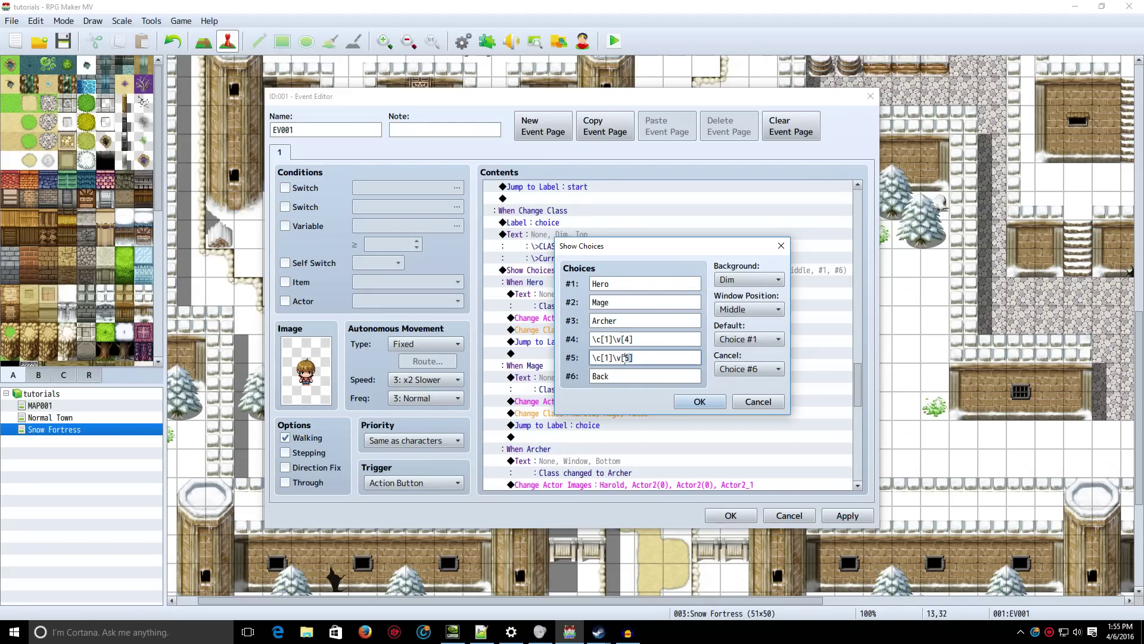
{"action": "left_click", "coordinate": [637, 359]}
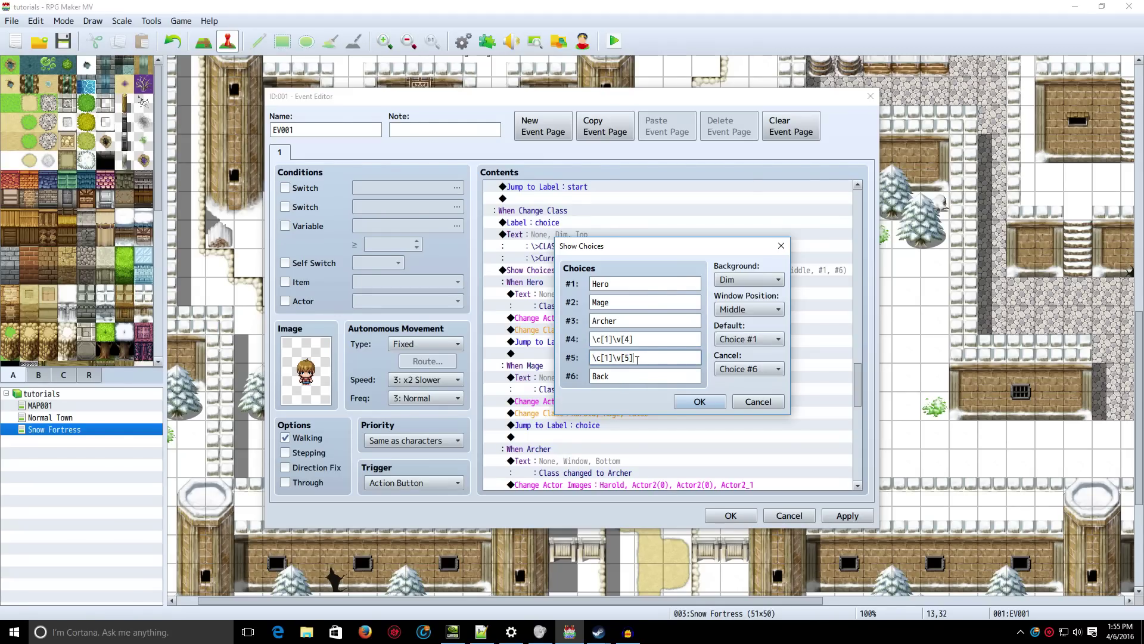
{"action": "left_click", "coordinate": [700, 401]}
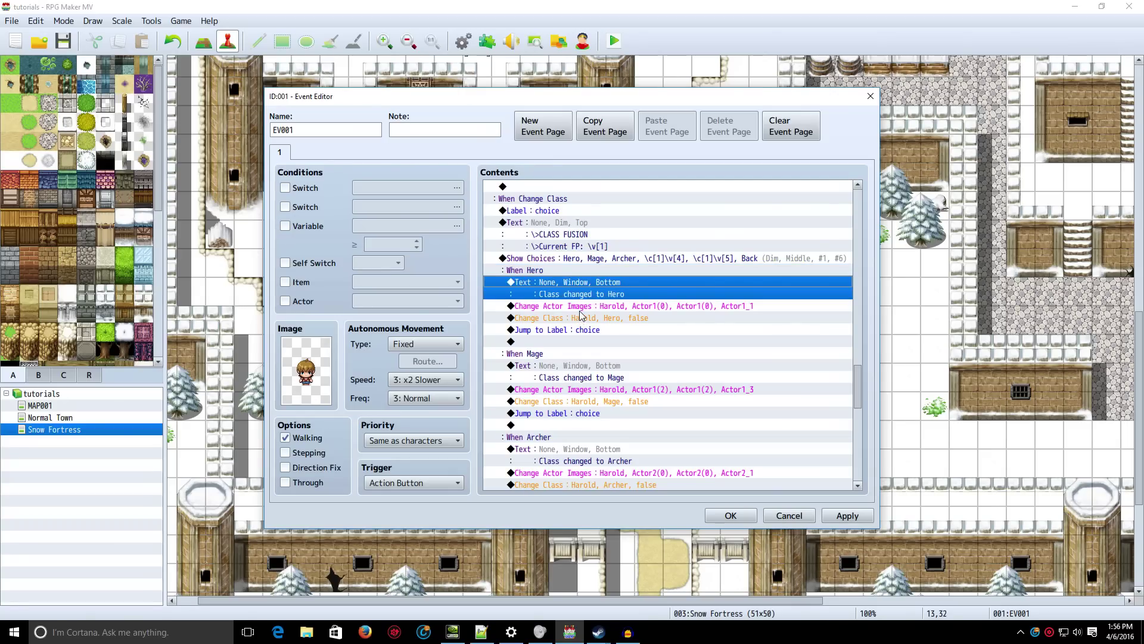
- Examine the Hero branch's actor image change, class change and jump to the choice label, plus the matching Mage and Archer branches
{"action": "left_click", "coordinate": [577, 308]}
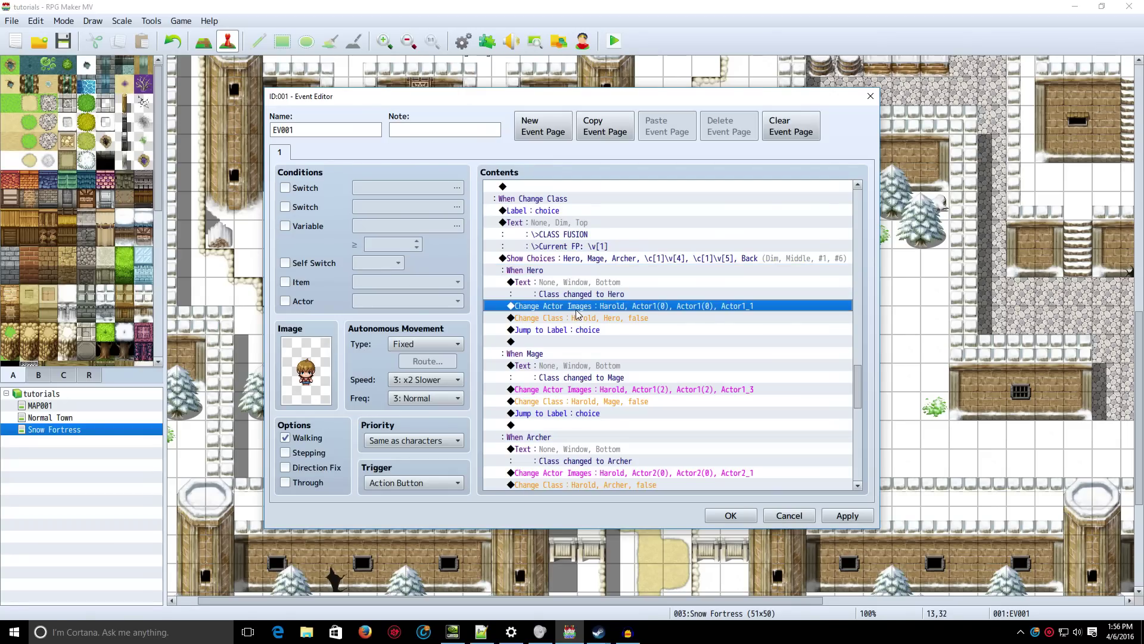
{"action": "left_click", "coordinate": [565, 319]}
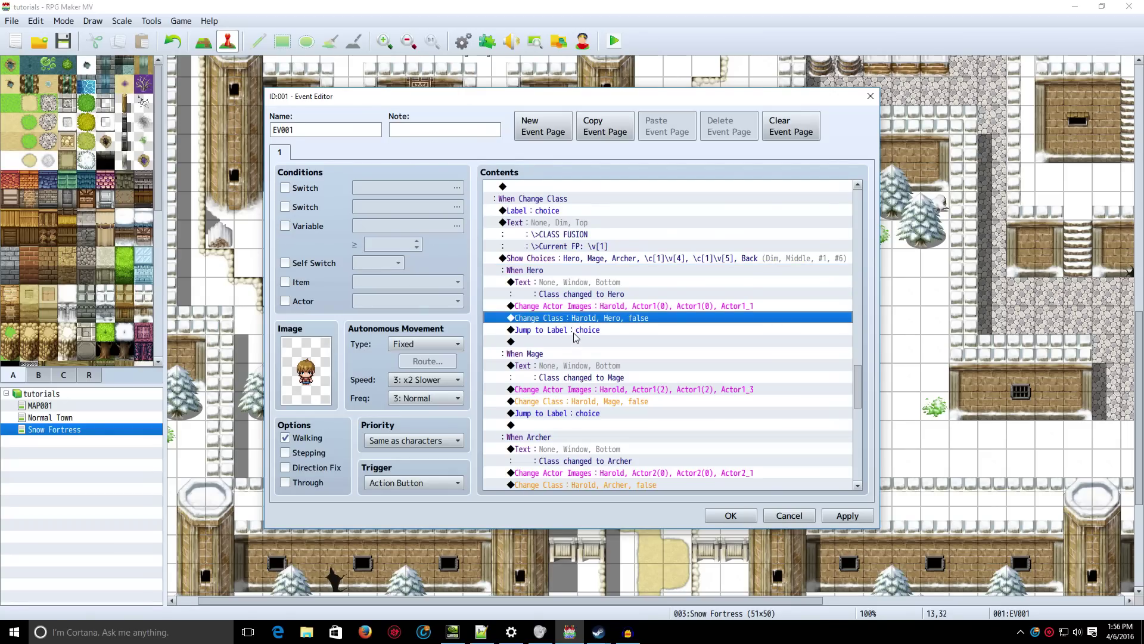
{"action": "left_click", "coordinate": [574, 331]}
{"action": "scroll", "coordinate": [591, 354], "scroll_direction": "down", "scroll_amount": 2}
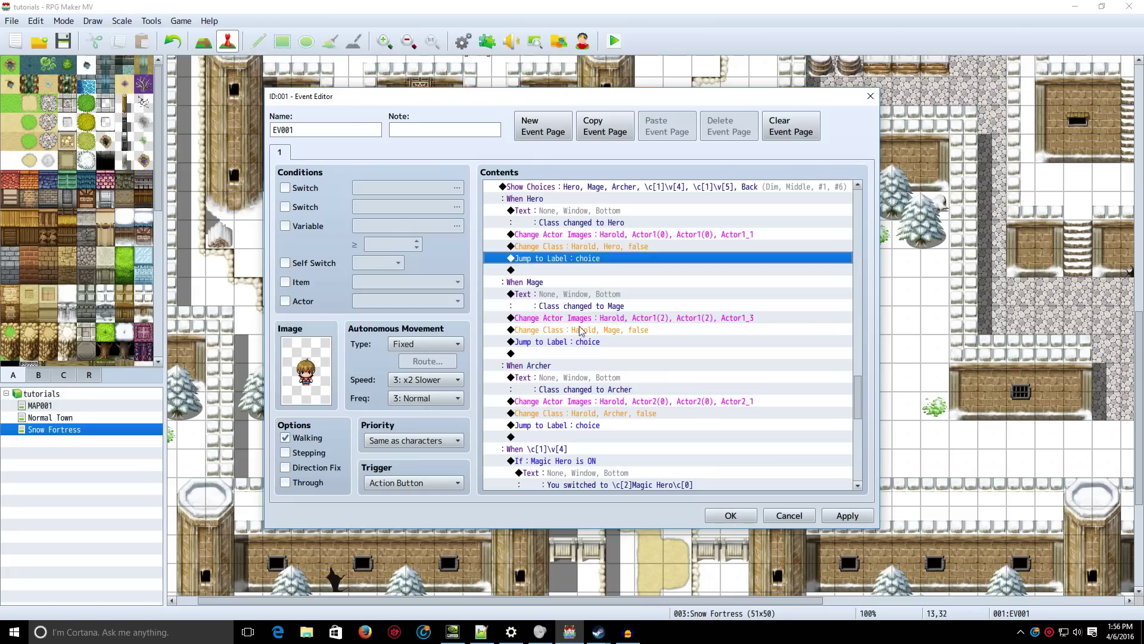
{"action": "scroll", "coordinate": [579, 329], "scroll_direction": "down", "scroll_amount": 1}
{"action": "left_click", "coordinate": [563, 353]}
{"action": "scroll", "coordinate": [565, 355], "scroll_direction": "down", "scroll_amount": 3}
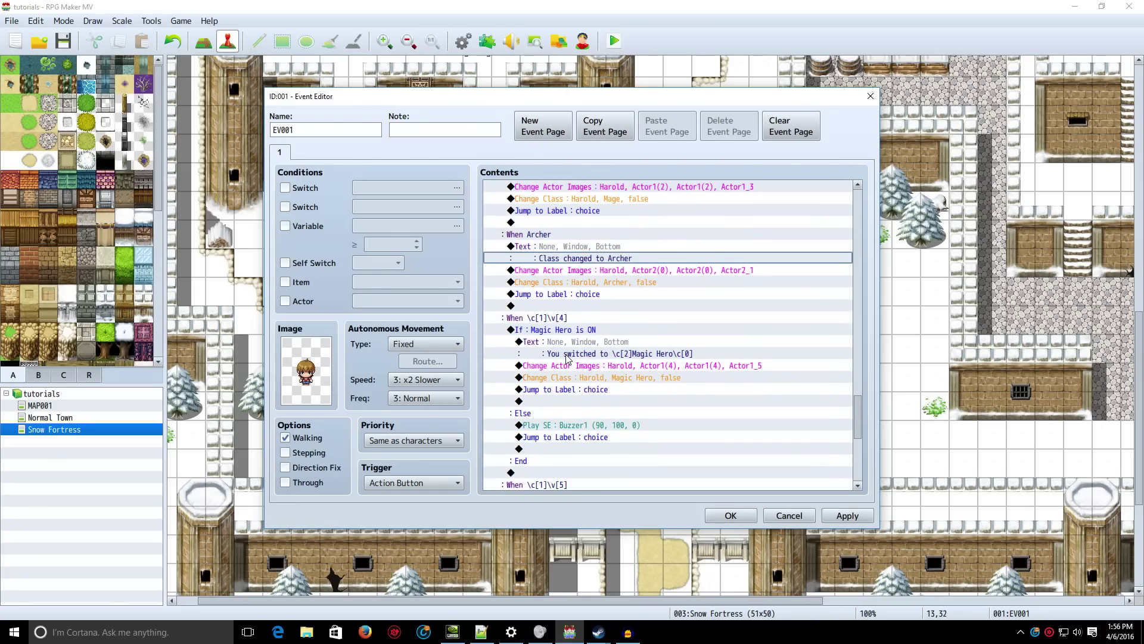
- Inspect the \c[1]\v[4] branch's Magic Hero switch condition and its switched-class message without changing them
{"action": "left_click", "coordinate": [557, 331]}
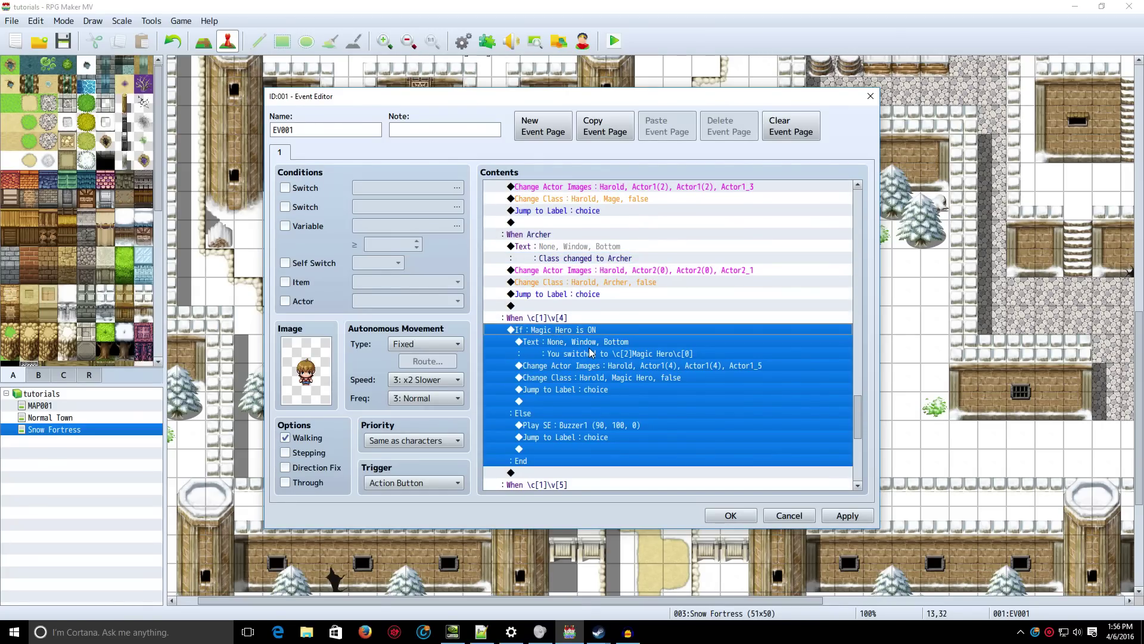
{"action": "key", "text": "Return"}
{"action": "key", "text": "Escape"}
{"action": "left_click", "coordinate": [559, 353]}
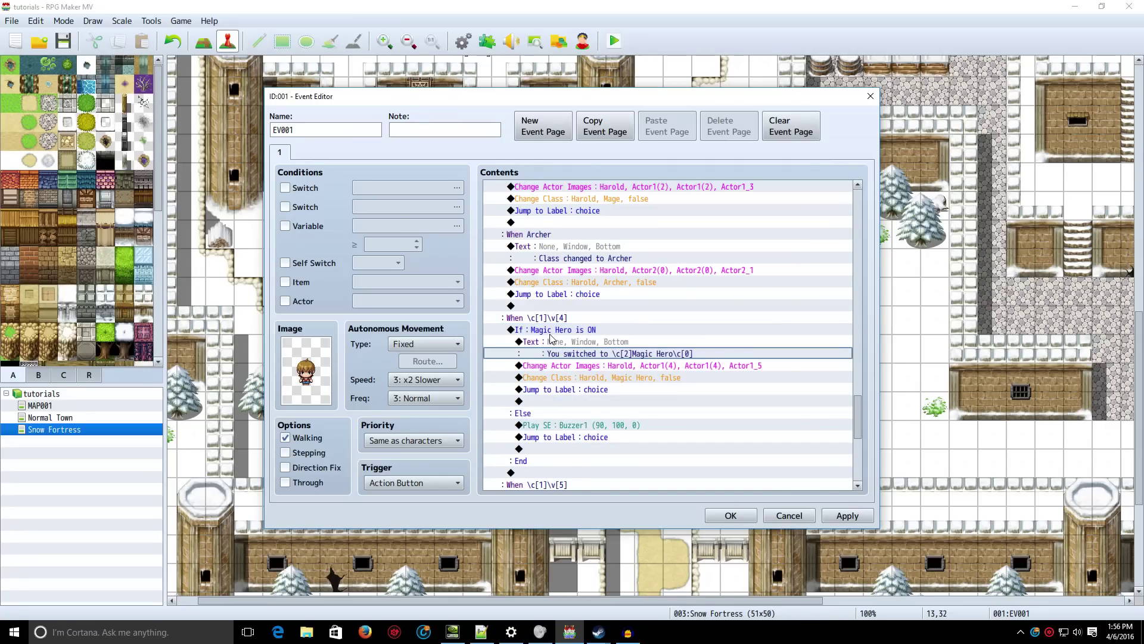
{"action": "left_click", "coordinate": [554, 331]}
{"action": "key", "text": "Return"}
{"action": "key", "text": "Escape"}
{"action": "left_click", "coordinate": [559, 344]}
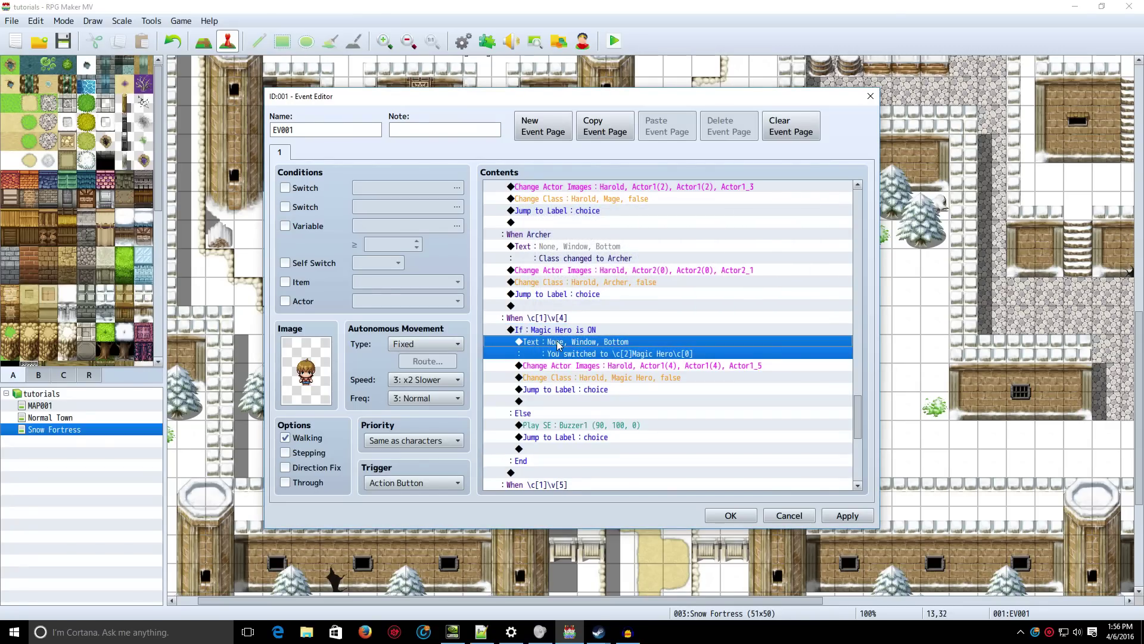
- Review the Magic Hero image change, class change and choice jump, plus the Else part's Buzzer1 sound and choice jump
{"action": "scroll", "coordinate": [600, 386], "scroll_direction": "down", "scroll_amount": 1}
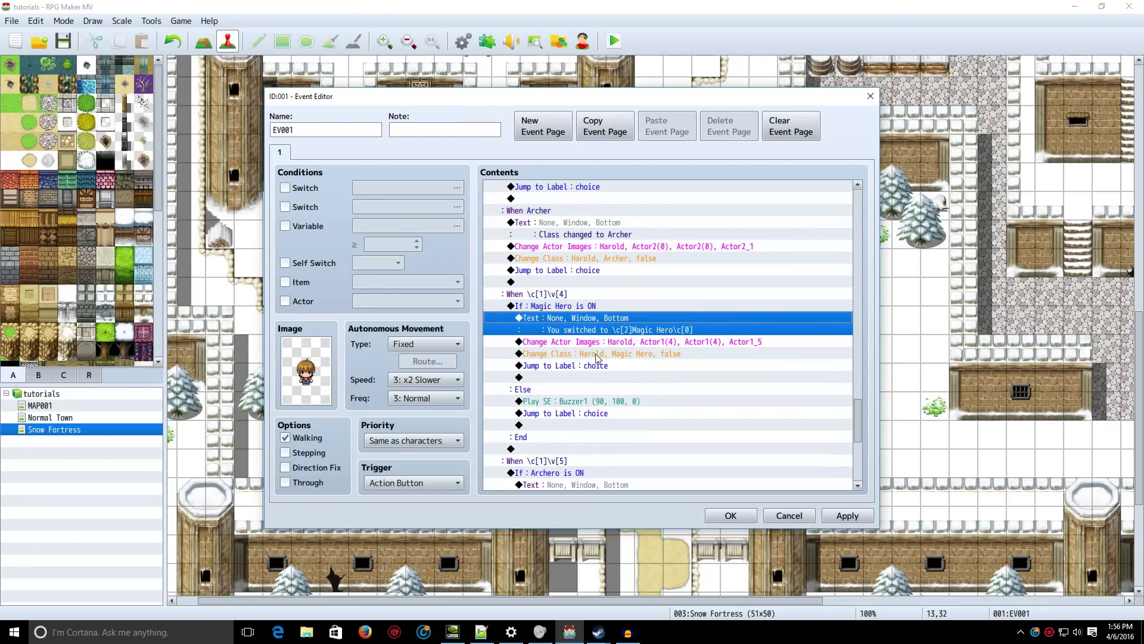
{"action": "left_click", "coordinate": [546, 344]}
{"action": "left_click", "coordinate": [542, 354]}
{"action": "left_click", "coordinate": [538, 366]}
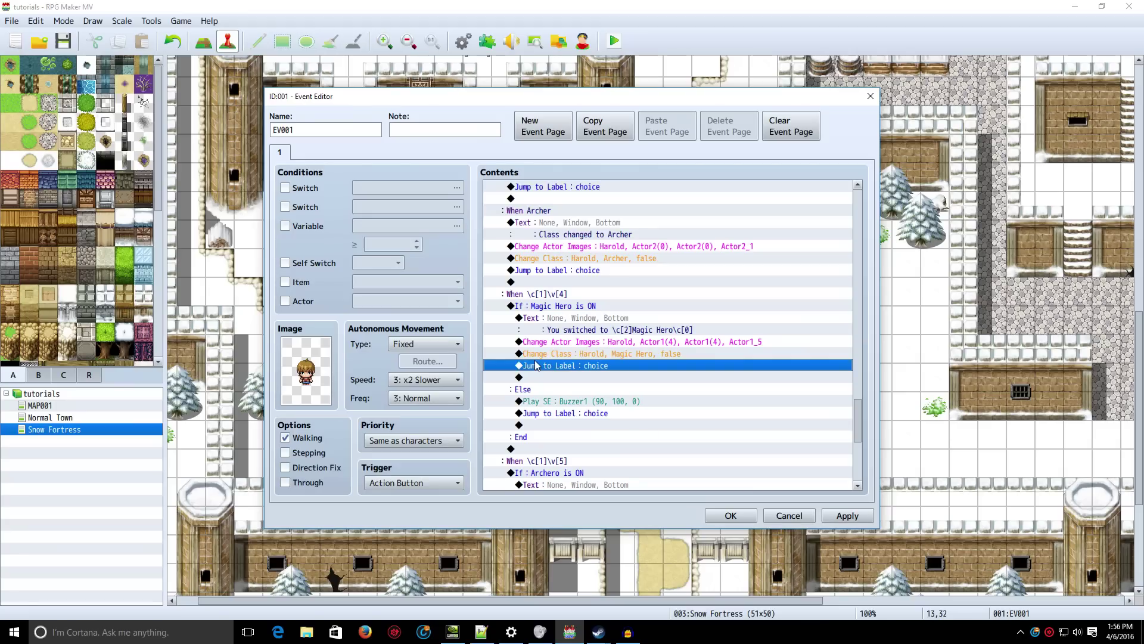
{"action": "left_click", "coordinate": [541, 400]}
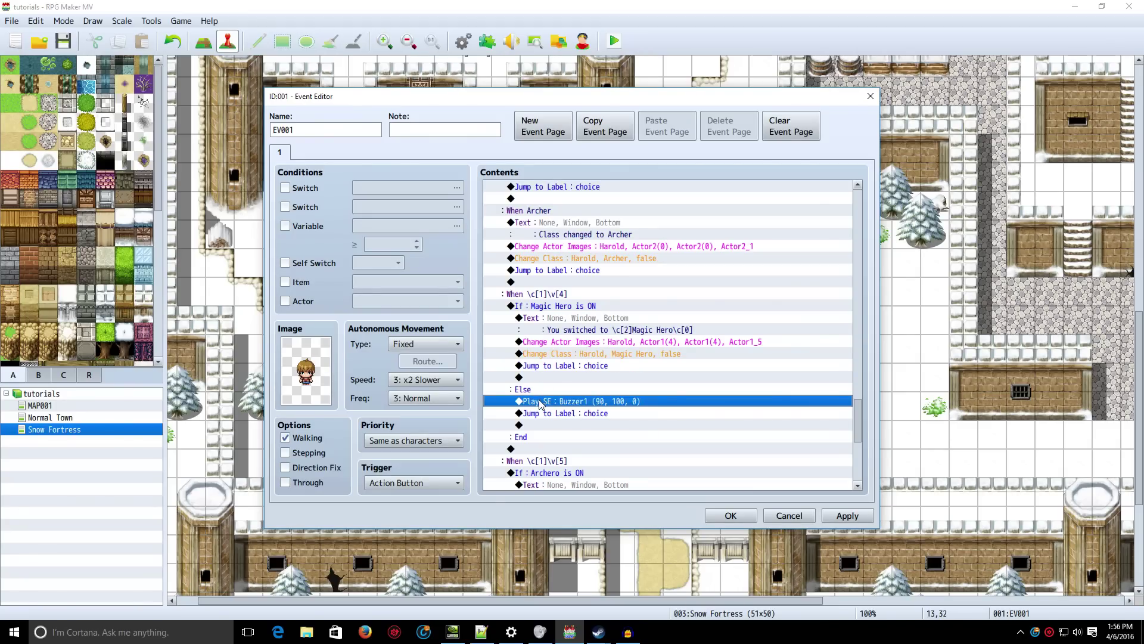
{"action": "scroll", "coordinate": [571, 405], "scroll_direction": "down", "scroll_amount": 1}
{"action": "left_click", "coordinate": [552, 378]}
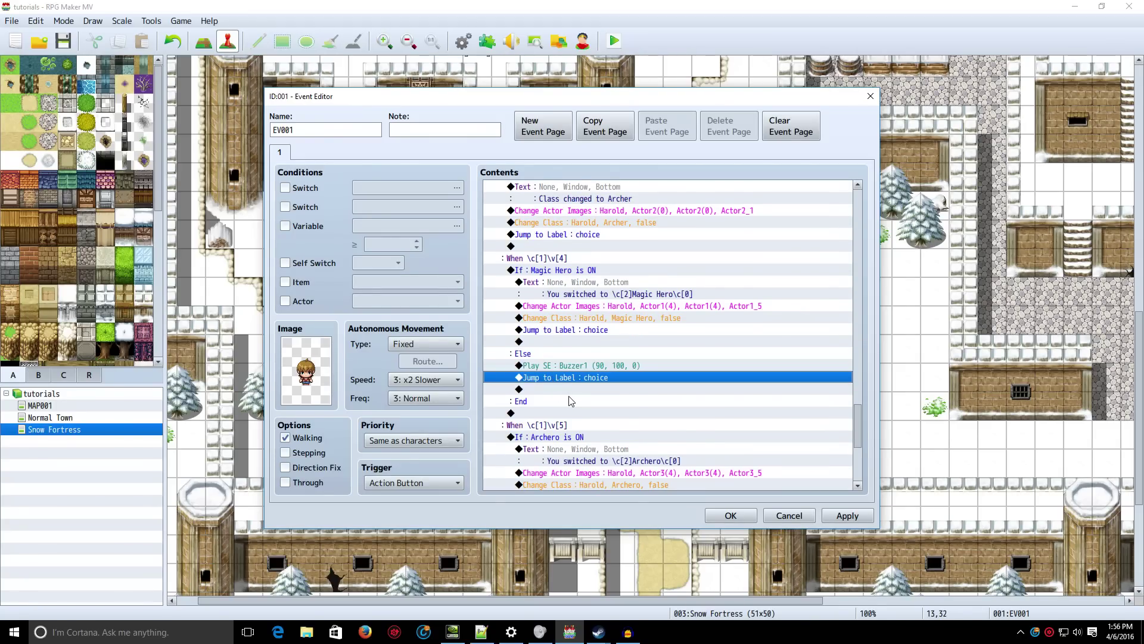
- Examine the \c[1]\v[5] branch's Archero switch condition and its switched-class message
{"action": "scroll", "coordinate": [571, 401], "scroll_direction": "down", "scroll_amount": 2}
{"action": "scroll", "coordinate": [569, 396], "scroll_direction": "down", "scroll_amount": 1}
{"action": "left_click", "coordinate": [545, 344]}
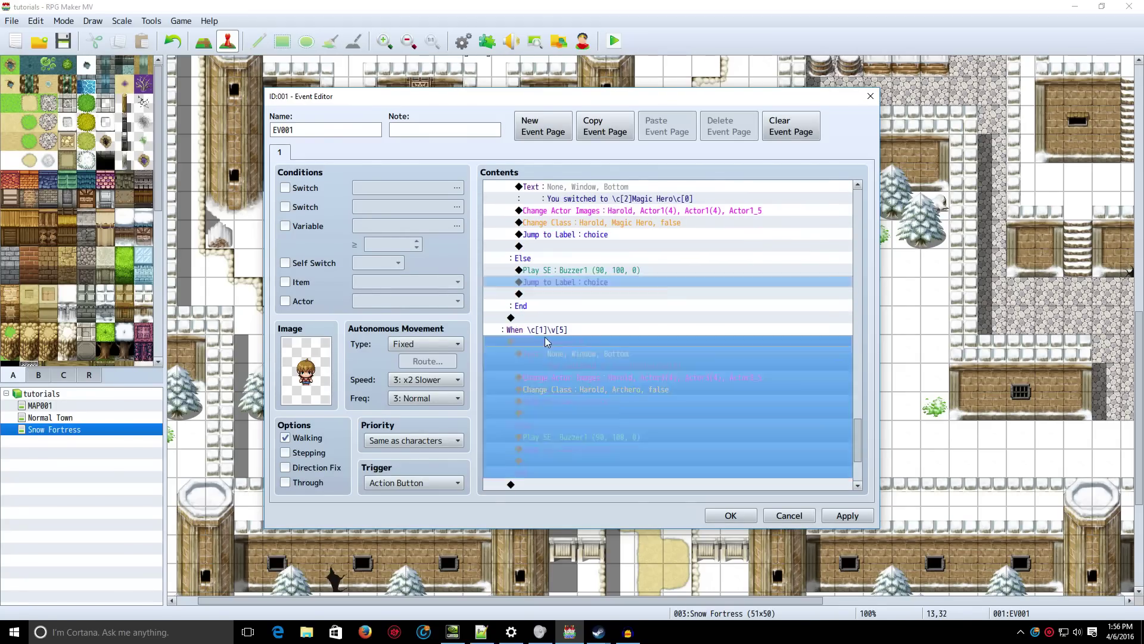
{"action": "left_click", "coordinate": [552, 360]}
{"action": "scroll", "coordinate": [553, 365], "scroll_direction": "down", "scroll_amount": 3}
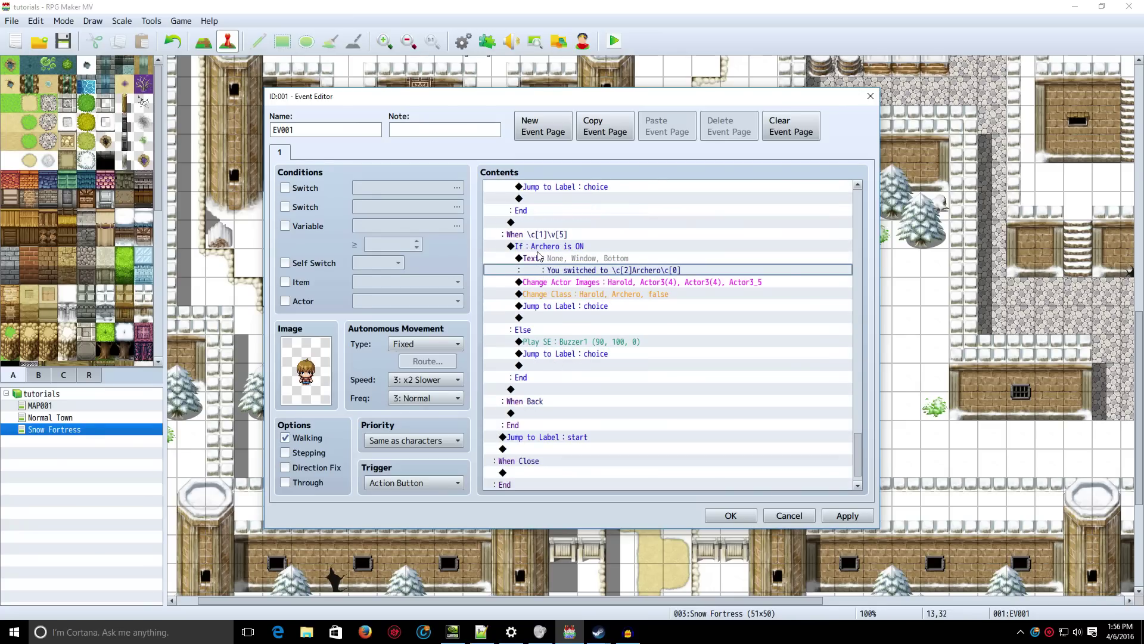
{"action": "left_click", "coordinate": [538, 247]}
{"action": "left_click", "coordinate": [538, 247]}
{"action": "left_click", "coordinate": [539, 258]}
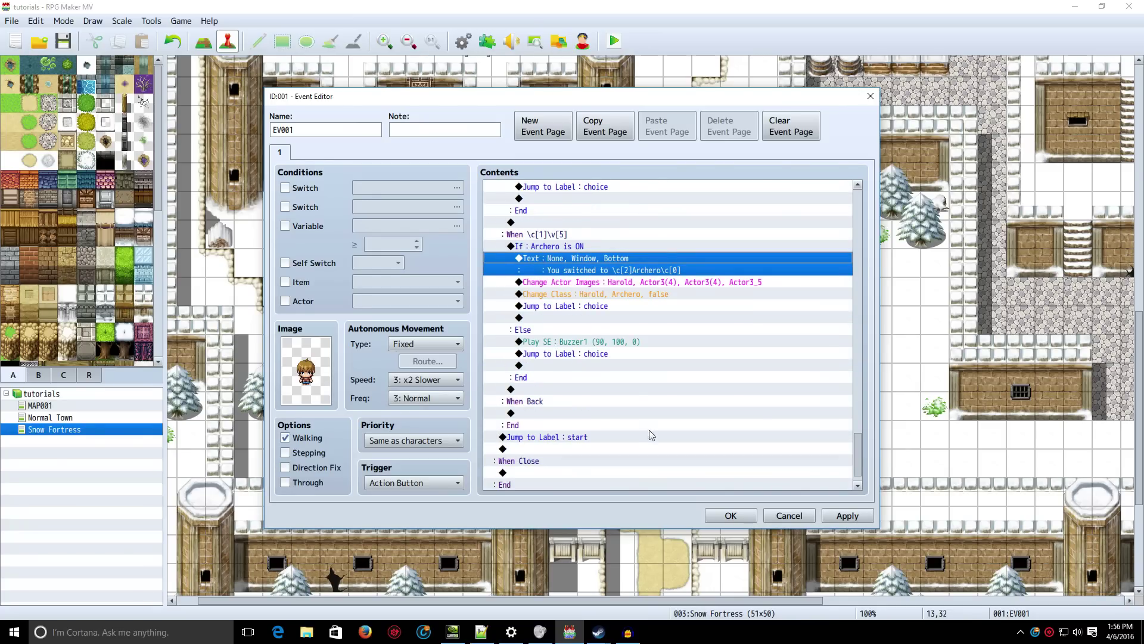
- Review the jump to the start label that follows the Back choice, and the empty Close branch
{"action": "scroll", "coordinate": [649, 430], "scroll_direction": "down", "scroll_amount": 1}
{"action": "left_click", "coordinate": [594, 413]}
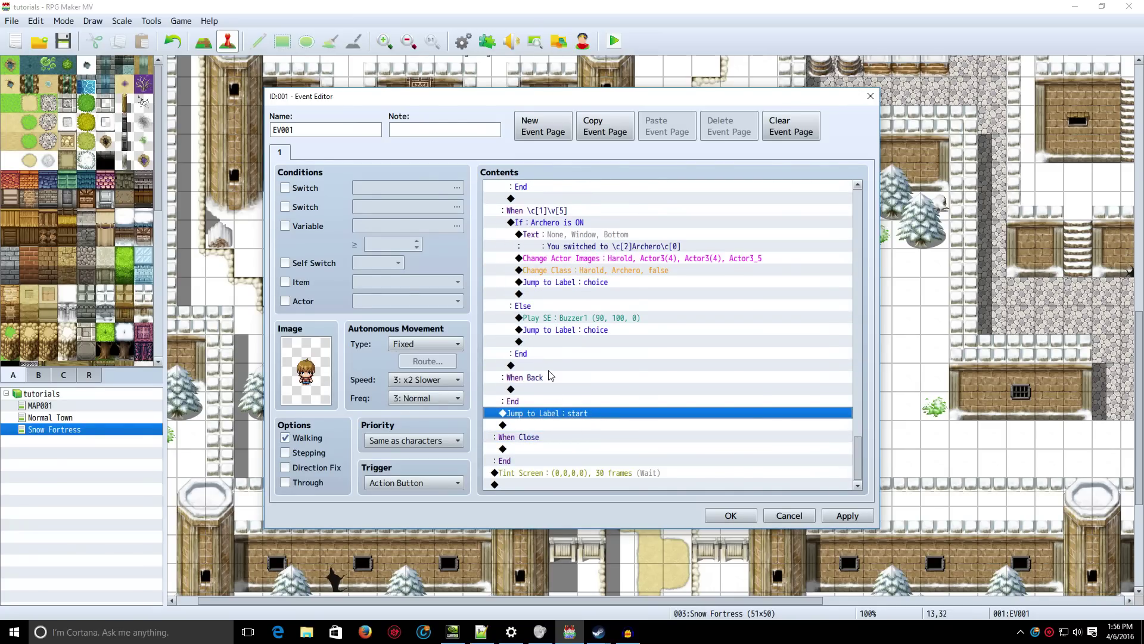
{"action": "left_click", "coordinate": [528, 213]}
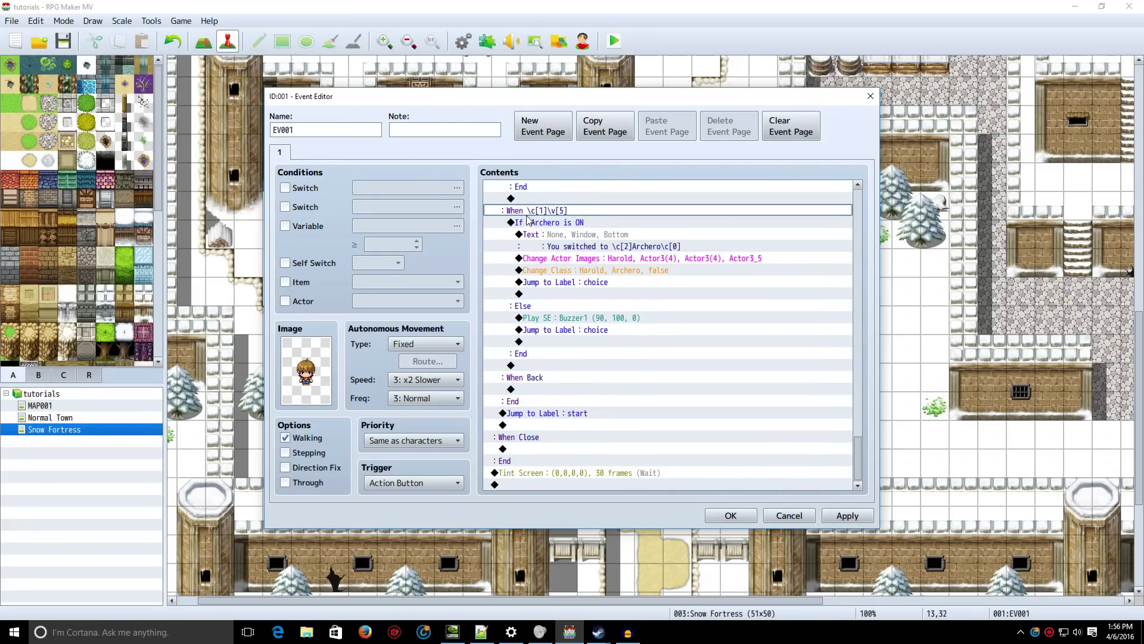
{"action": "left_click", "coordinate": [557, 413]}
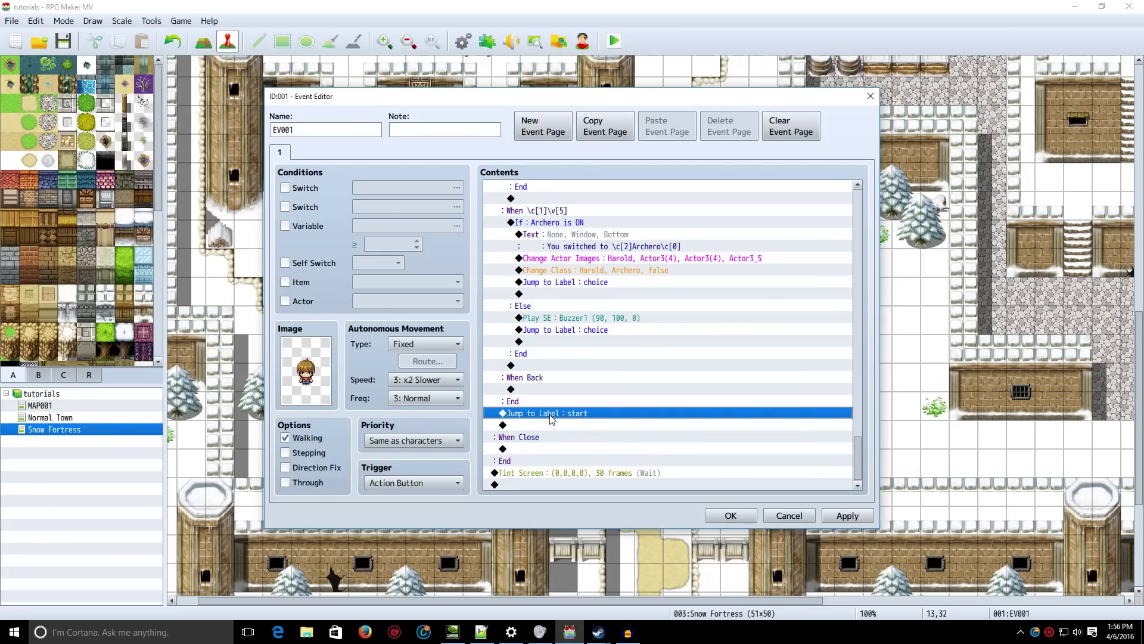
{"action": "left_click", "coordinate": [521, 440]}
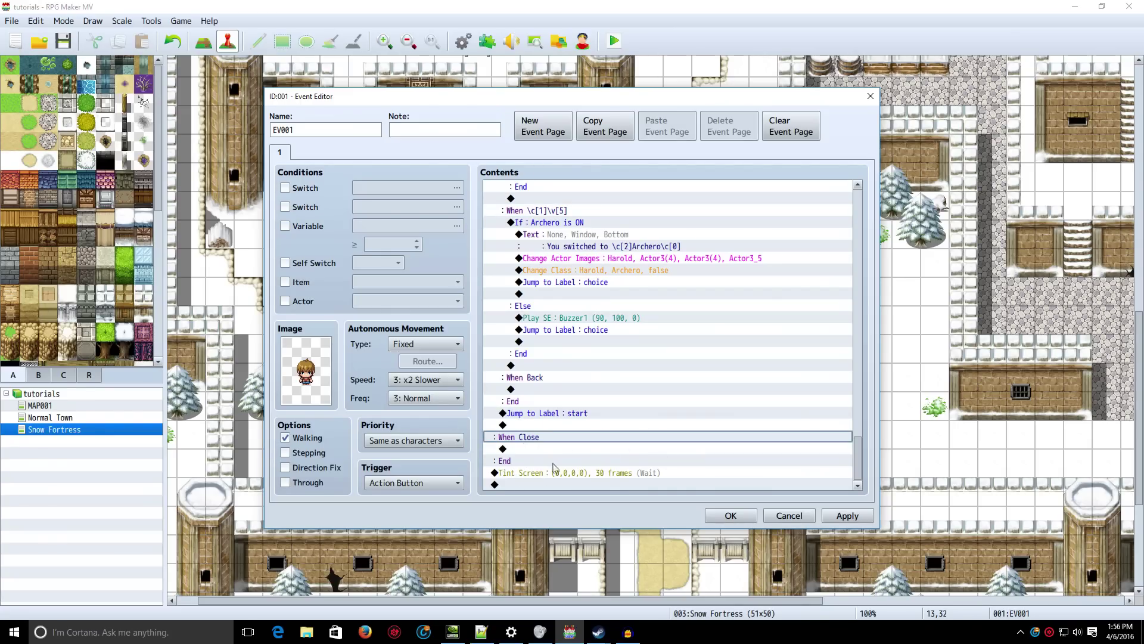
{"action": "left_click", "coordinate": [535, 450]}
- Check the cancel setting of the Change Class branch's Show Choices command, then leave the command unchanged
{"action": "scroll", "coordinate": [535, 453], "scroll_direction": "up", "scroll_amount": 6}
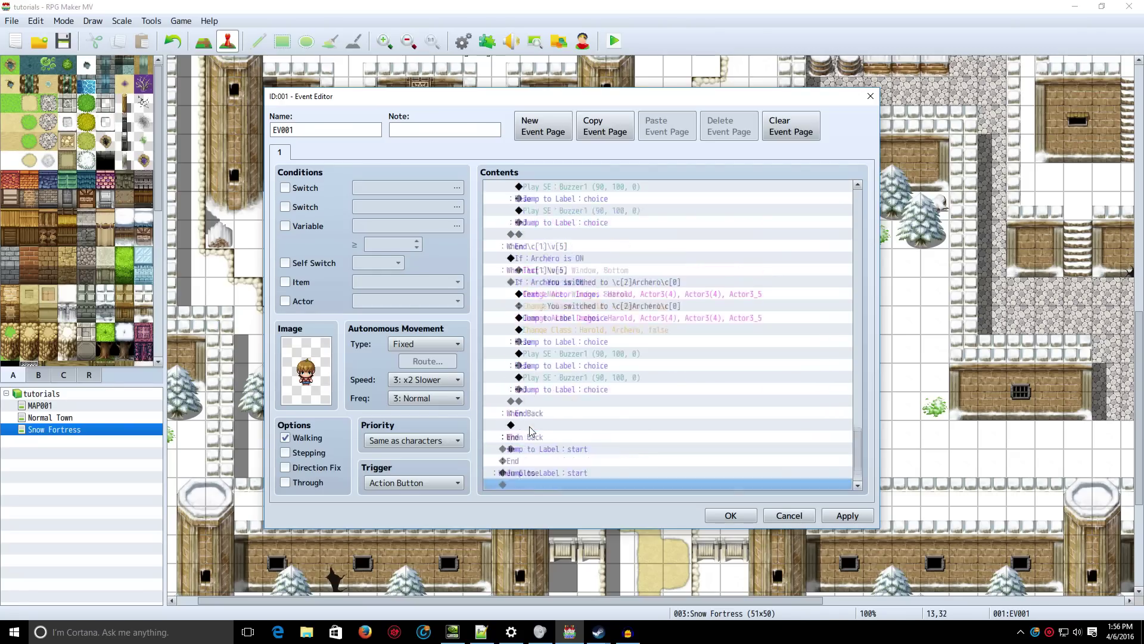
{"action": "scroll", "coordinate": [532, 345], "scroll_direction": "up", "scroll_amount": 8}
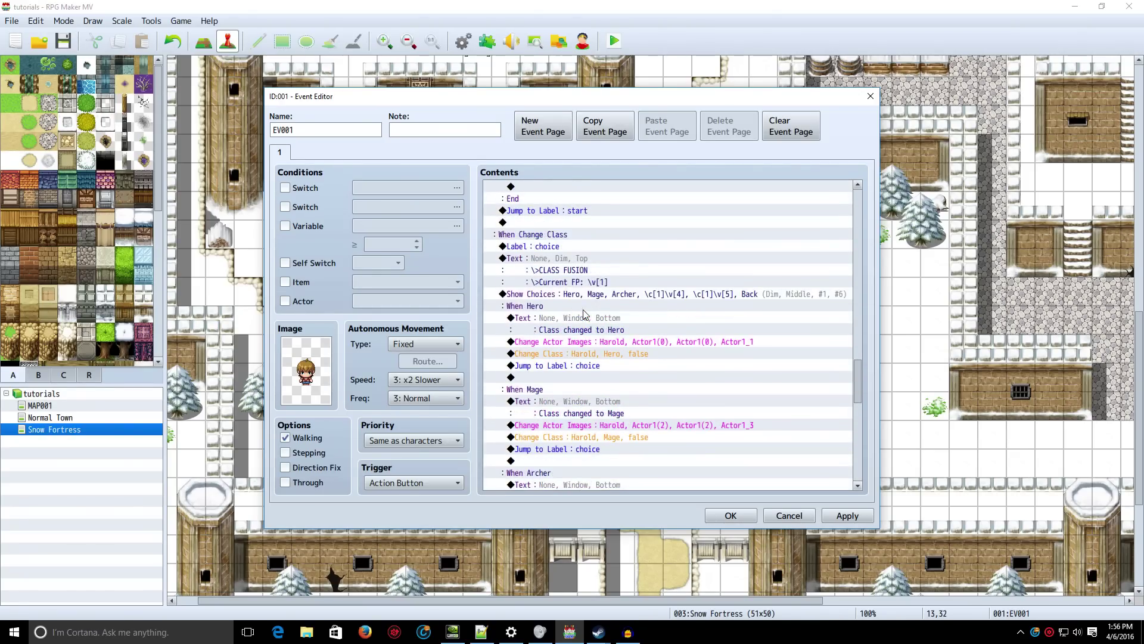
{"action": "left_click", "coordinate": [570, 294]}
{"action": "double_click", "coordinate": [570, 293]}
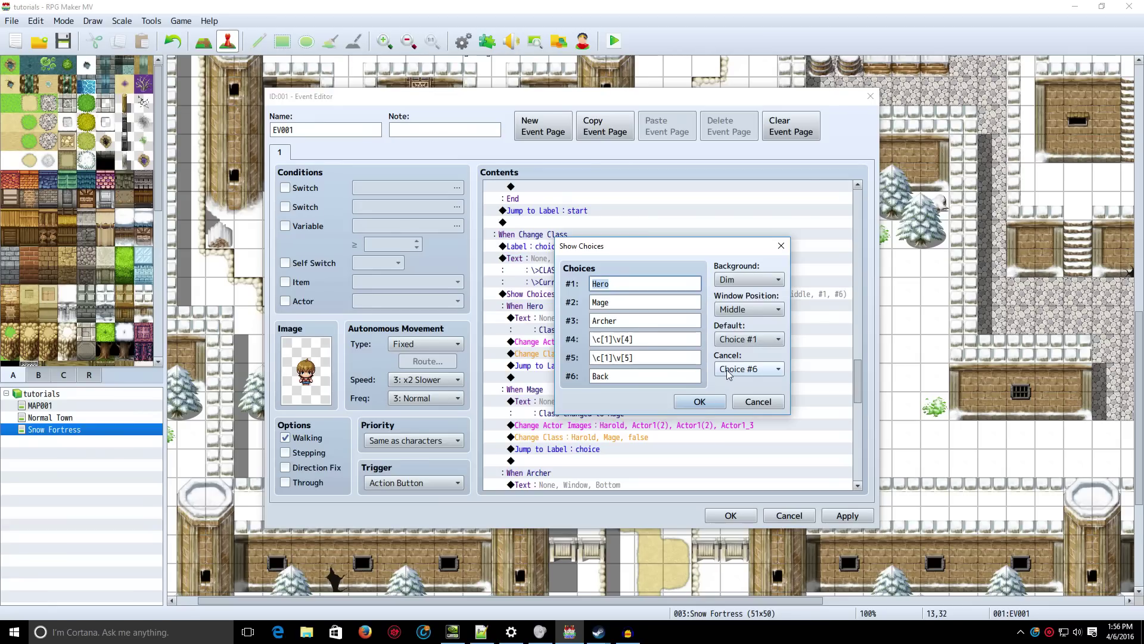
{"action": "key", "text": "Tab"}
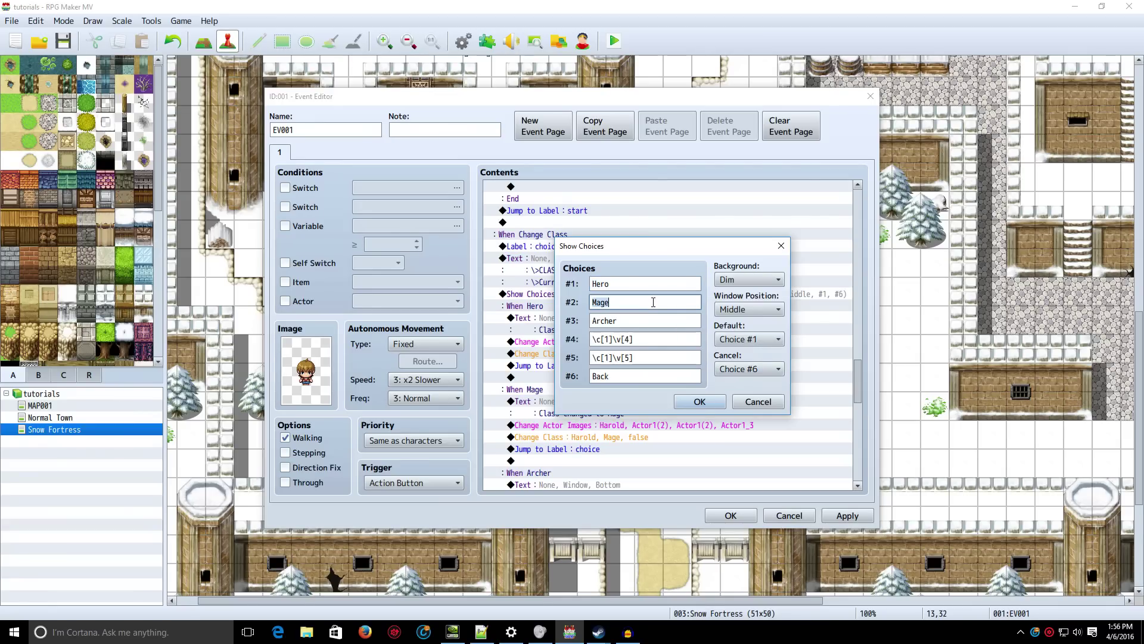
{"action": "left_click", "coordinate": [757, 401]}
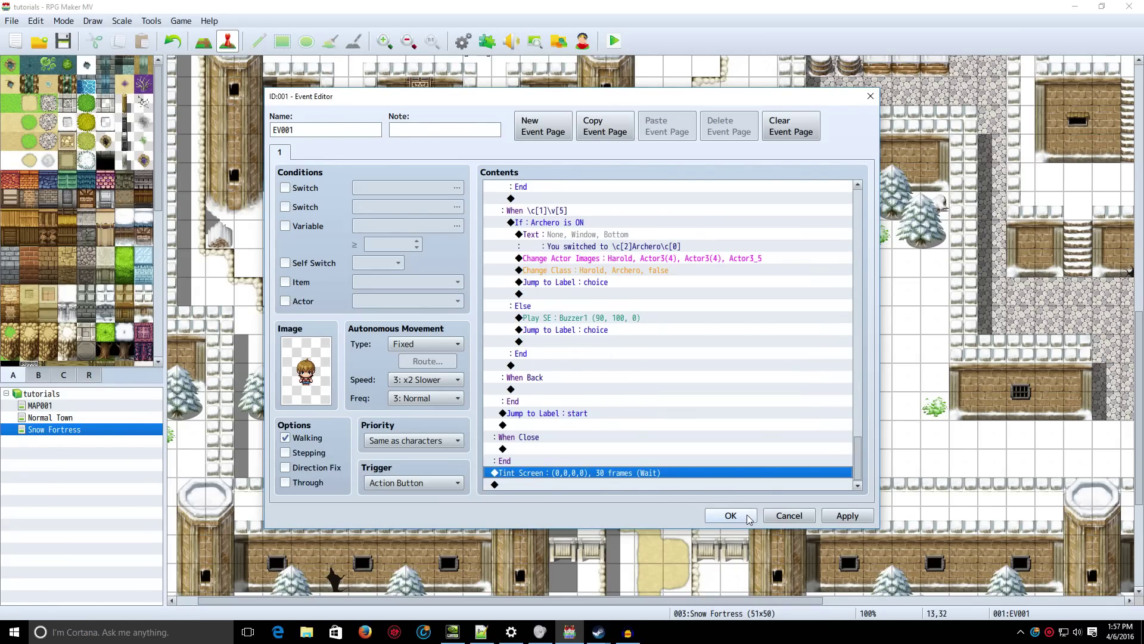
- Close EV001's event editor, discarding any changes, and select an empty map tile on the path above the fence
{"action": "left_click", "coordinate": [789, 516]}
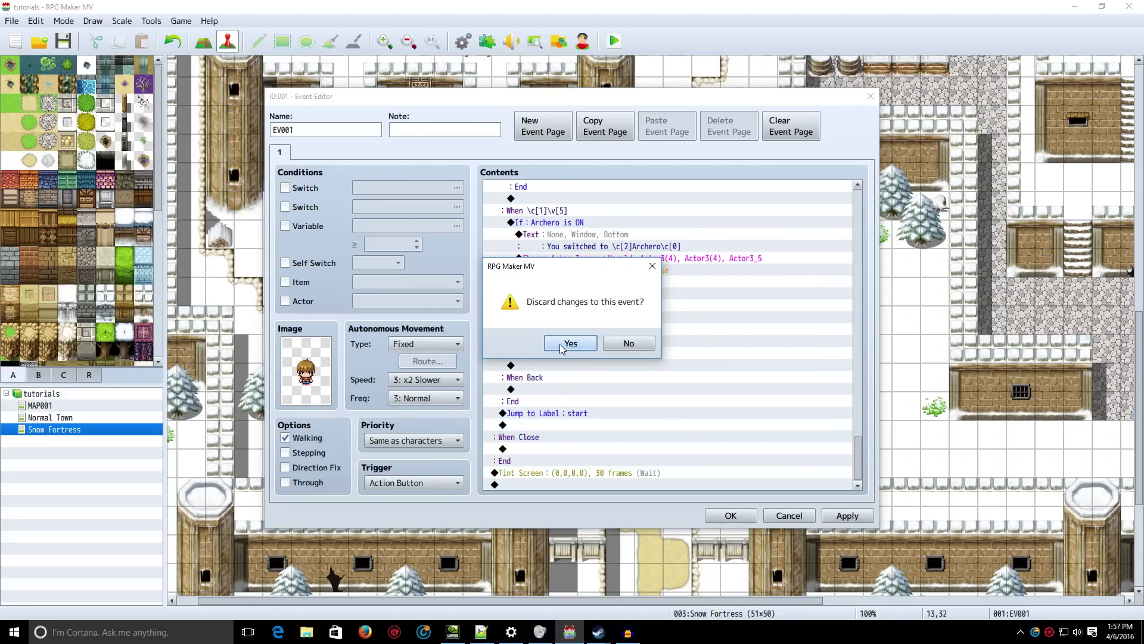
{"action": "left_click", "coordinate": [564, 343]}
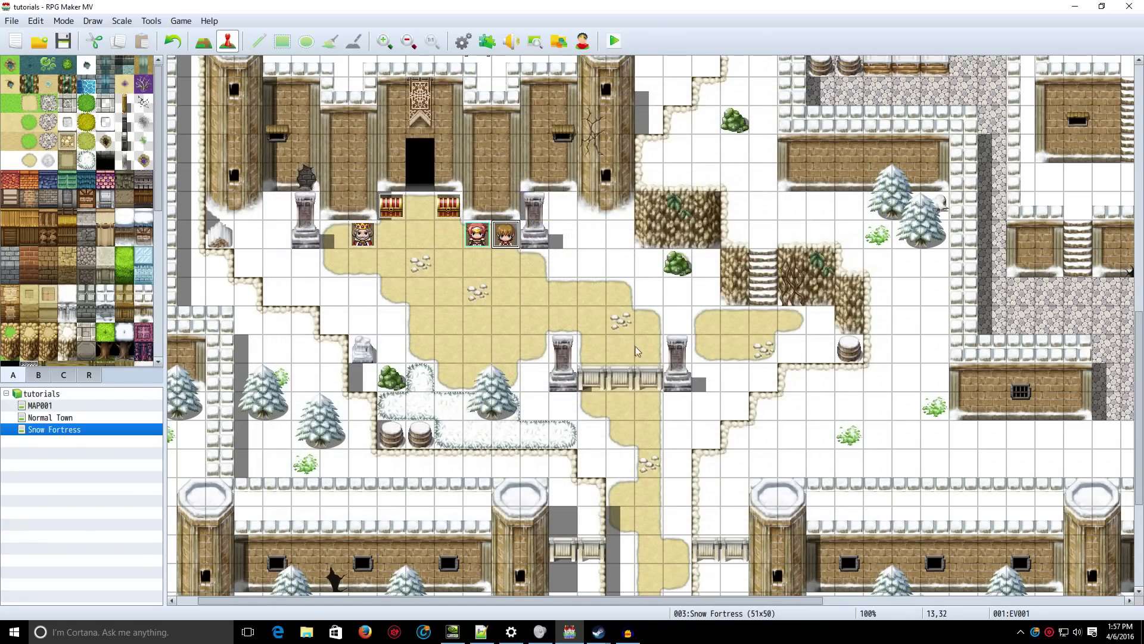
{"action": "left_click", "coordinate": [616, 337]}
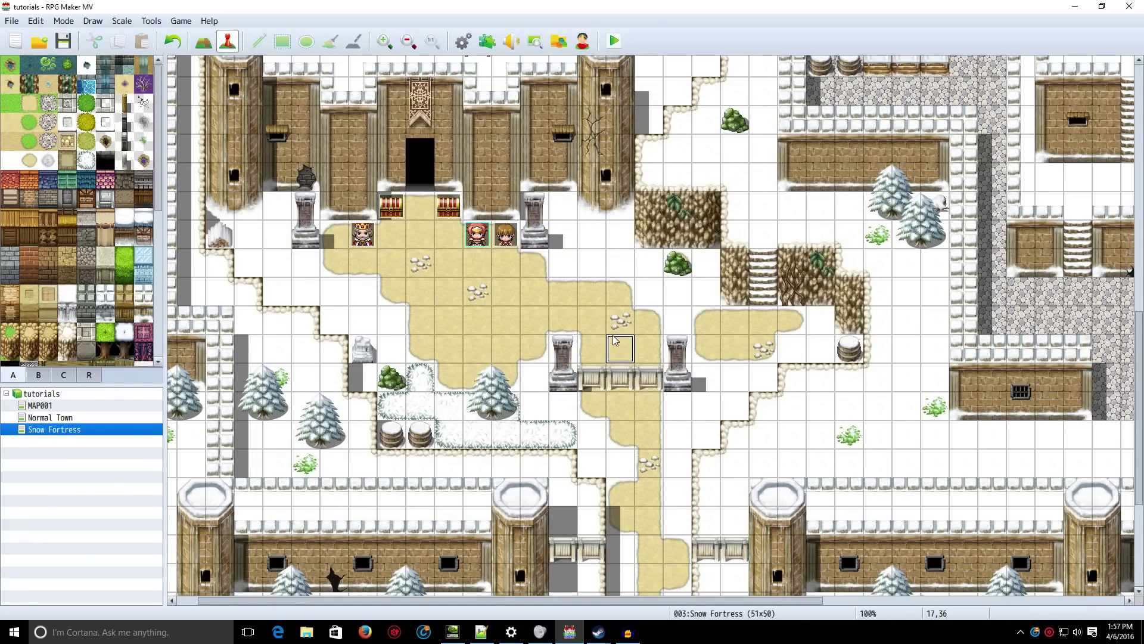